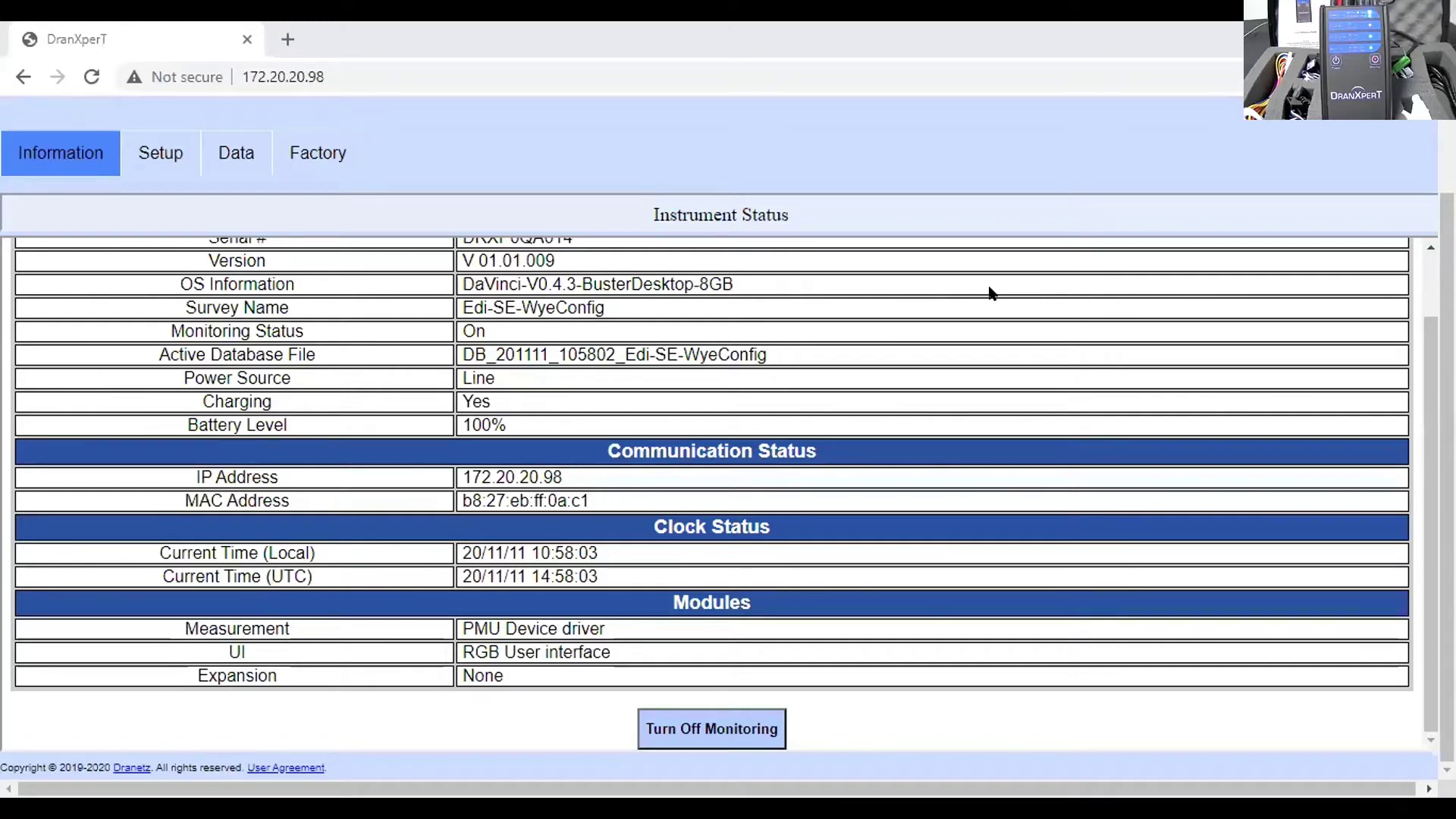
{"action": "scroll", "coordinate": [990, 296], "scroll_direction": "up", "scroll_amount": 2}
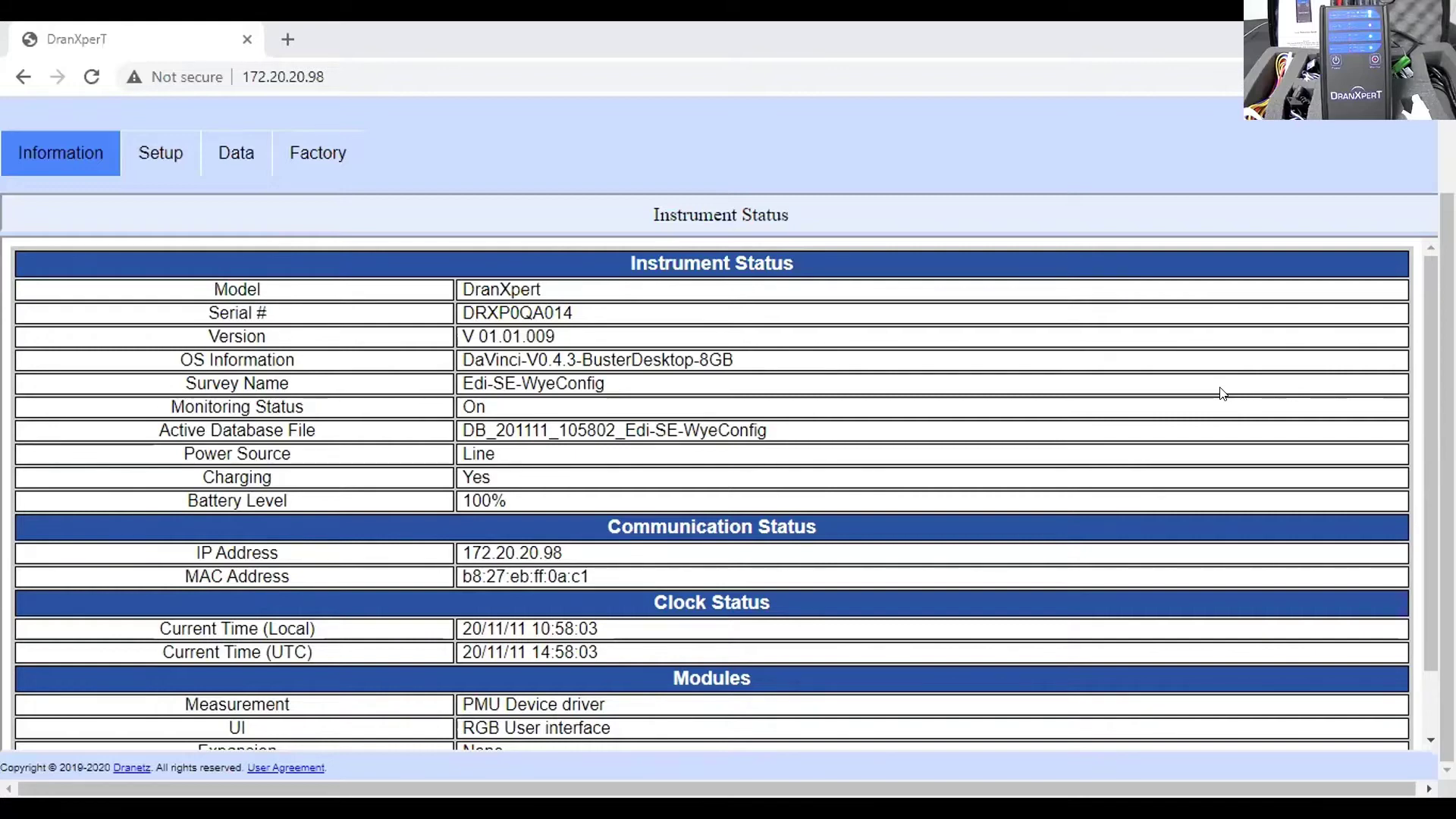
{"action": "scroll", "coordinate": [1092, 388], "scroll_direction": "down", "scroll_amount": 1}
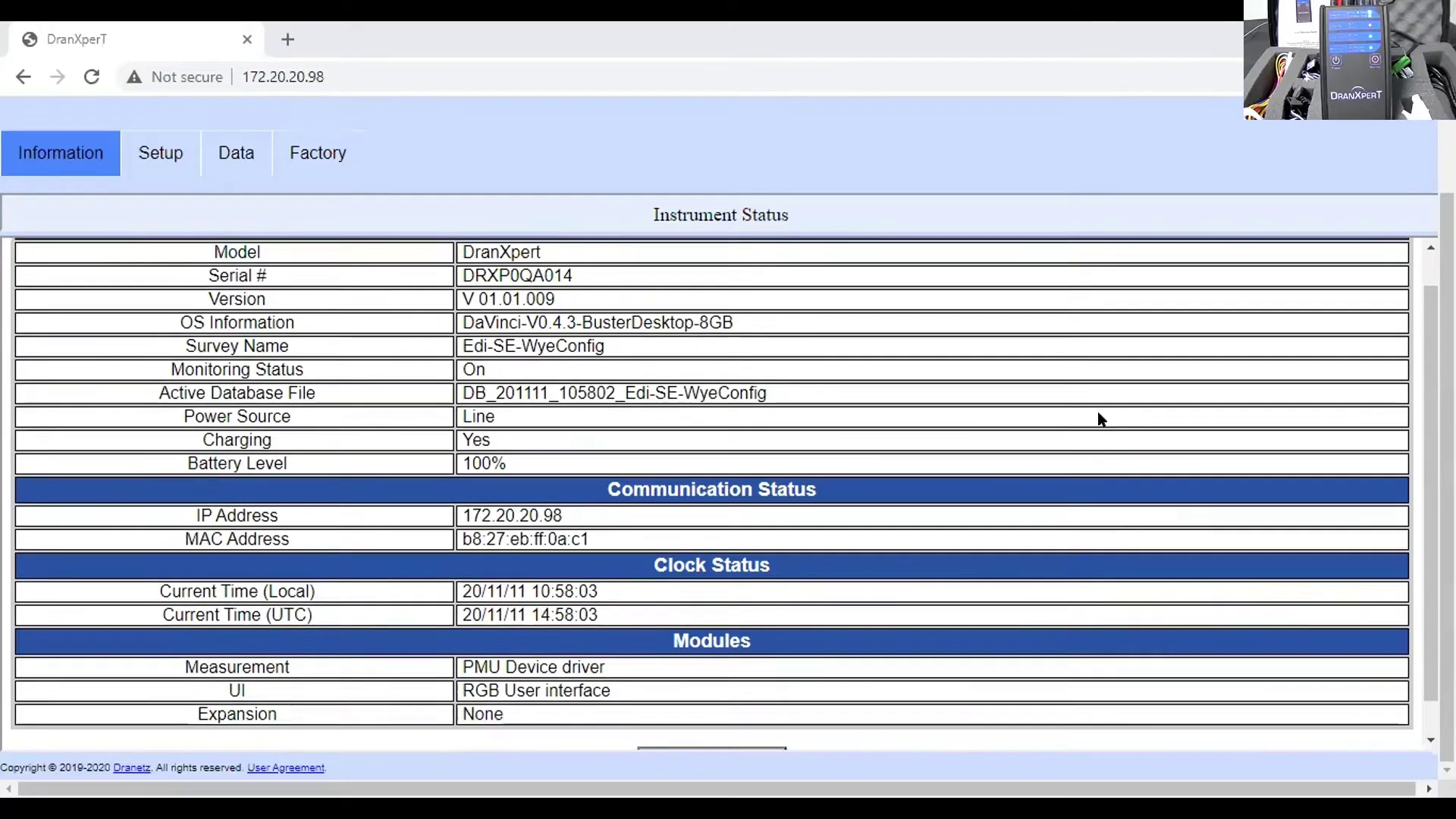
{"action": "scroll", "coordinate": [1088, 391], "scroll_direction": "up", "scroll_amount": 1}
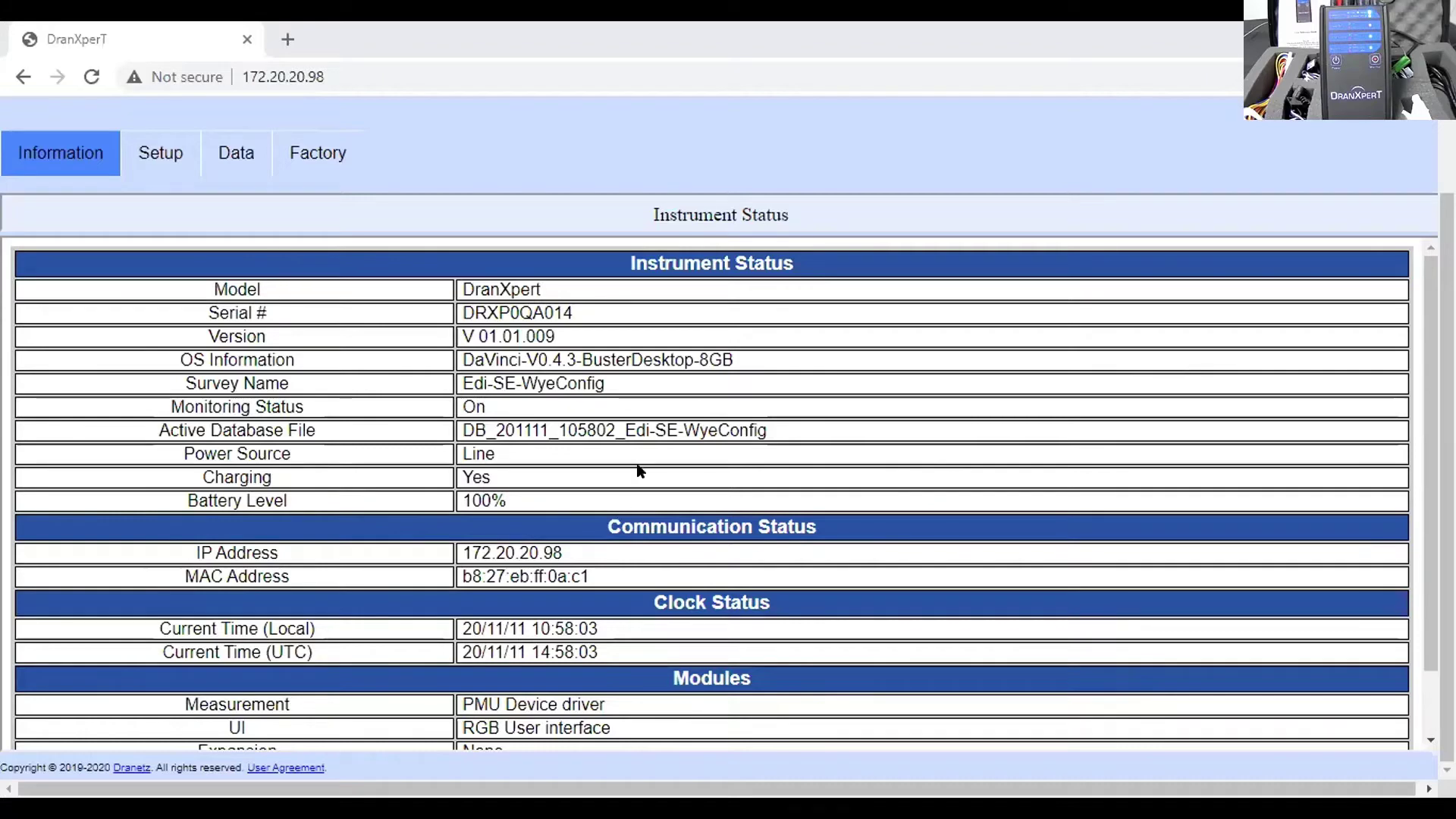
{"action": "scroll", "coordinate": [642, 474], "scroll_direction": "down", "scroll_amount": 3}
{"action": "scroll", "coordinate": [644, 462], "scroll_direction": "up", "scroll_amount": 3}
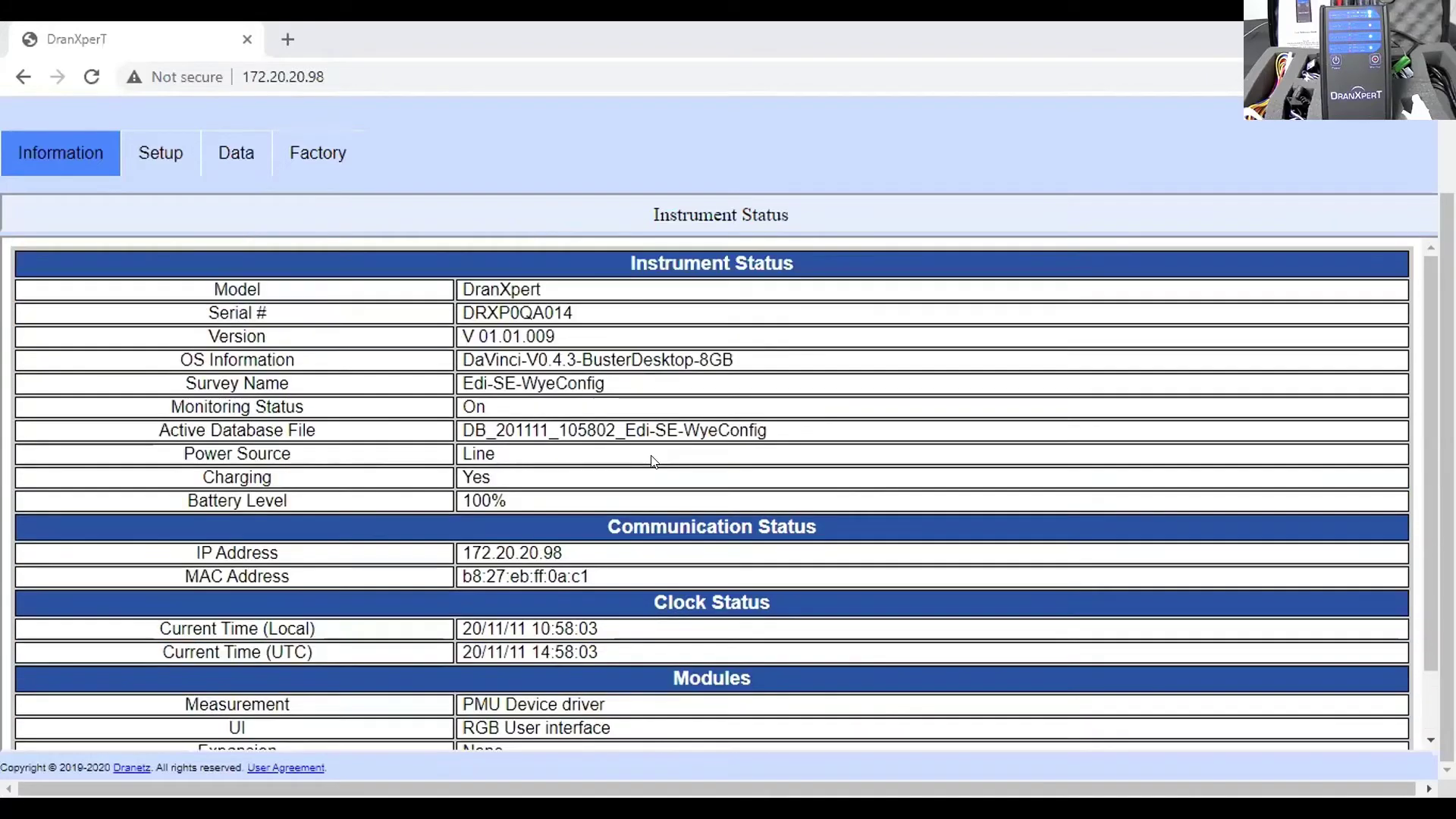
{"action": "mouse_move", "coordinate": [129, 147]}
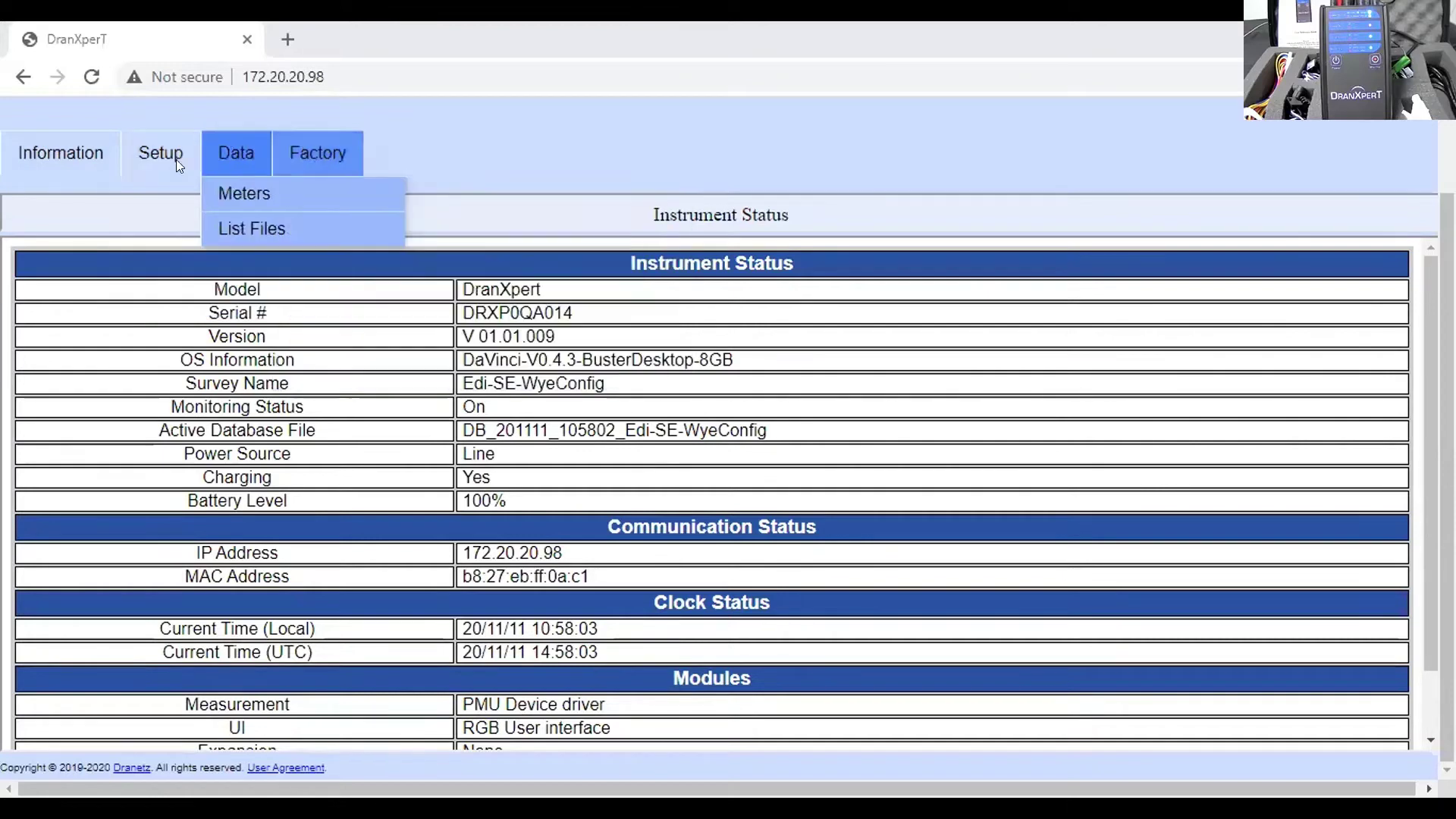
{"action": "mouse_move", "coordinate": [63, 153]}
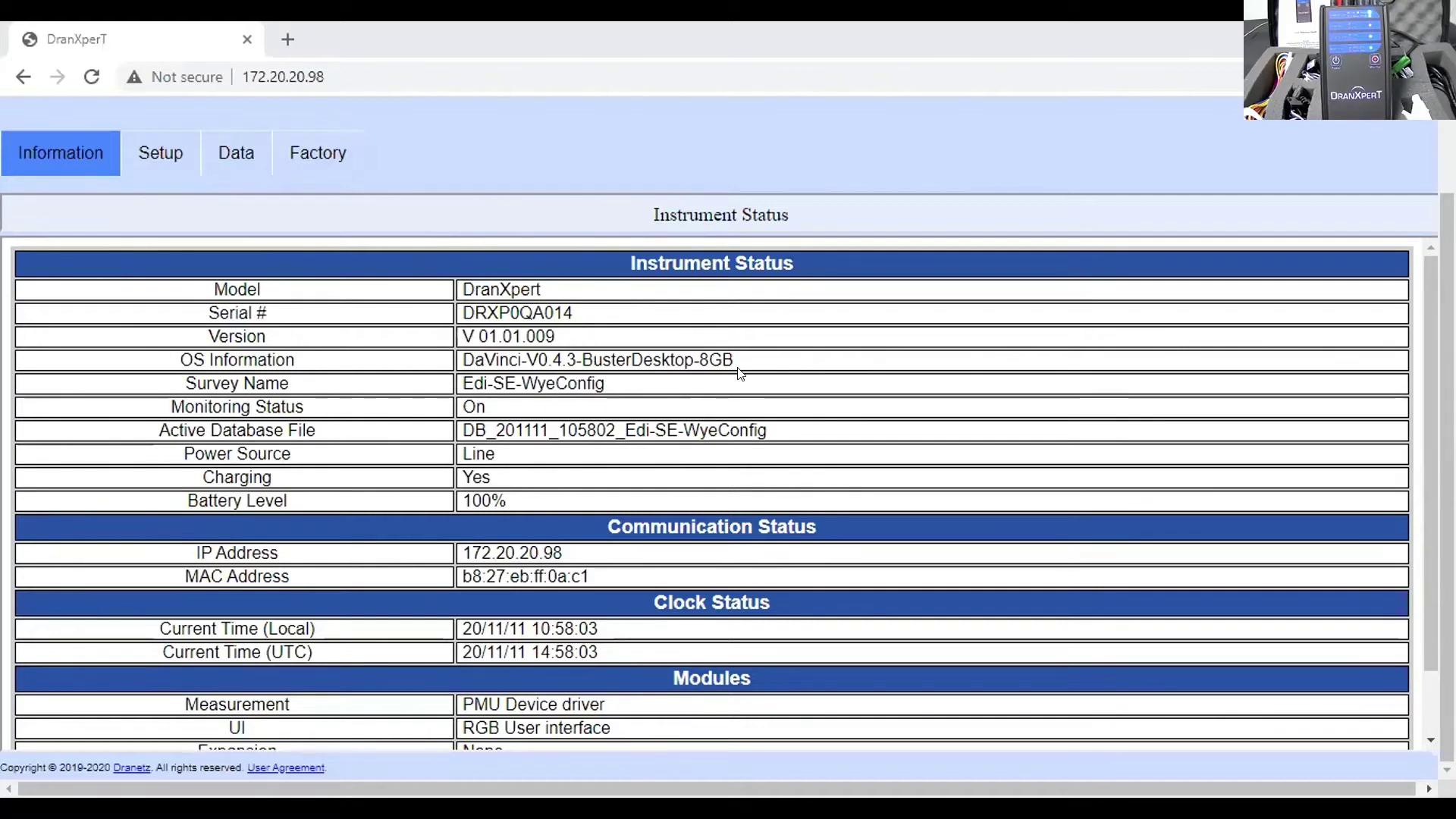
{"action": "scroll", "coordinate": [742, 371], "scroll_direction": "down", "scroll_amount": 1}
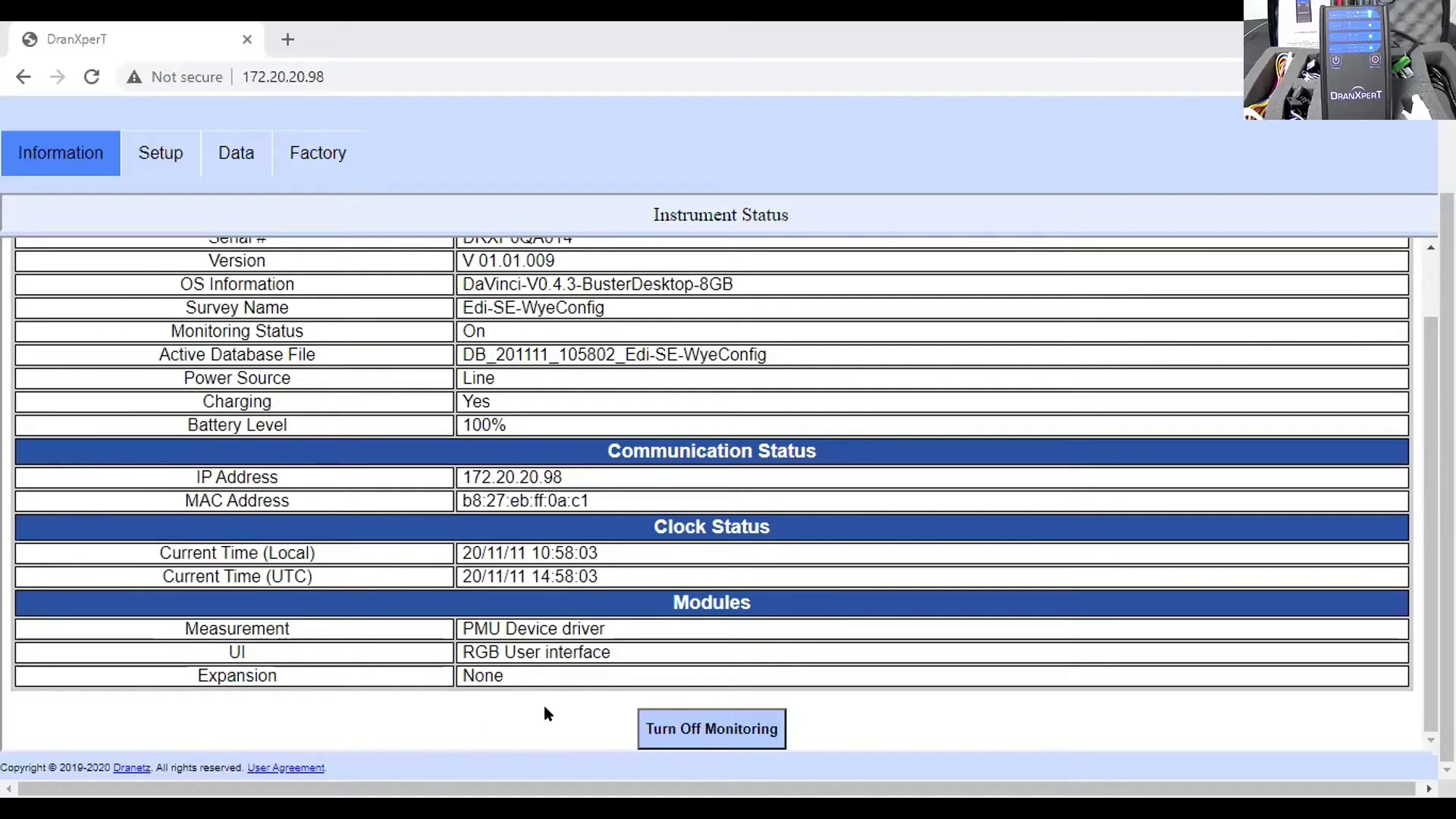
{"action": "scroll", "coordinate": [536, 704], "scroll_direction": "up", "scroll_amount": 1}
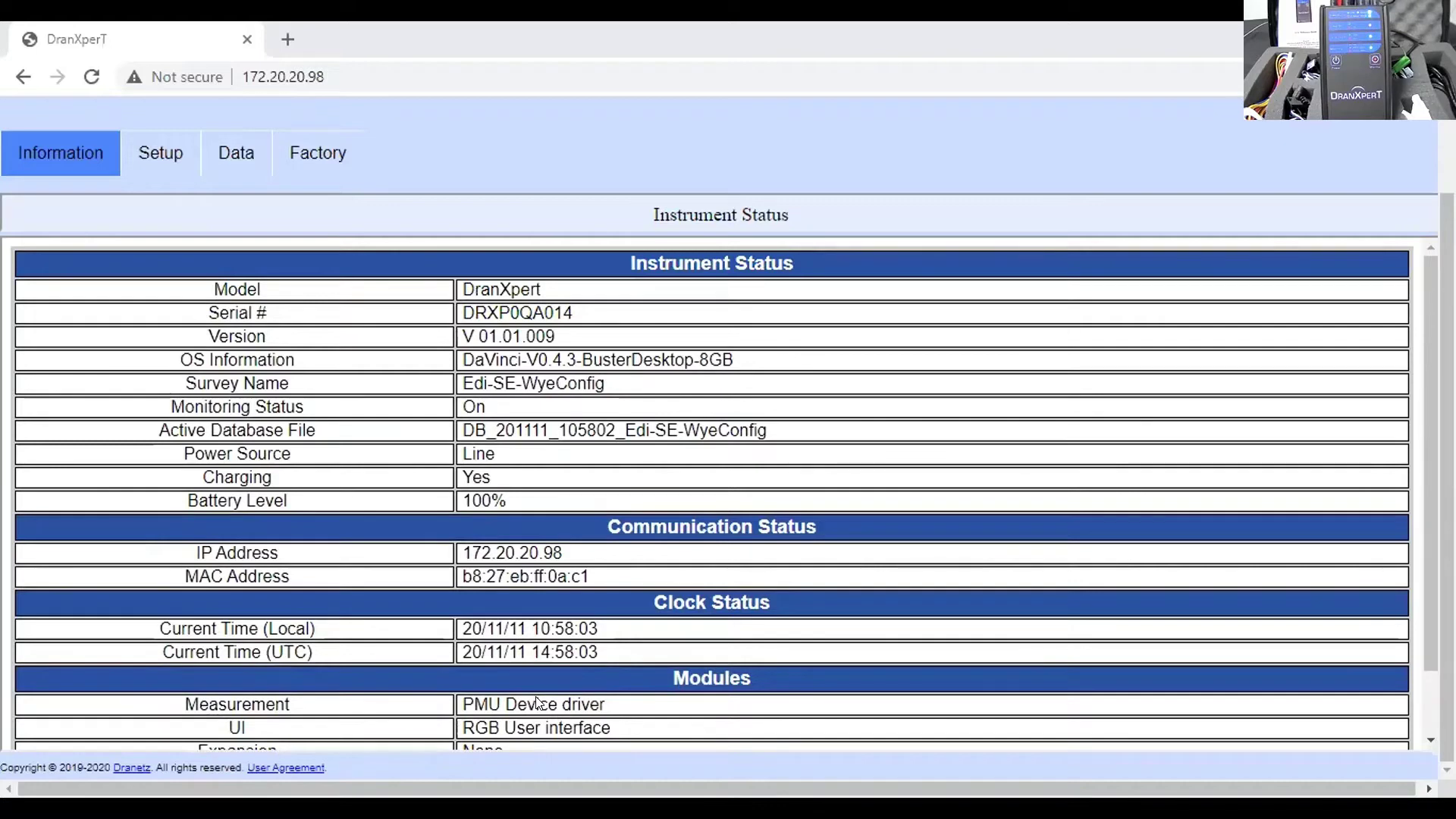
Open Instrument Setup past the 'Monitoring is ON' notice and review its read-only network, date and database settings.
{"action": "left_click", "coordinate": [152, 154]}
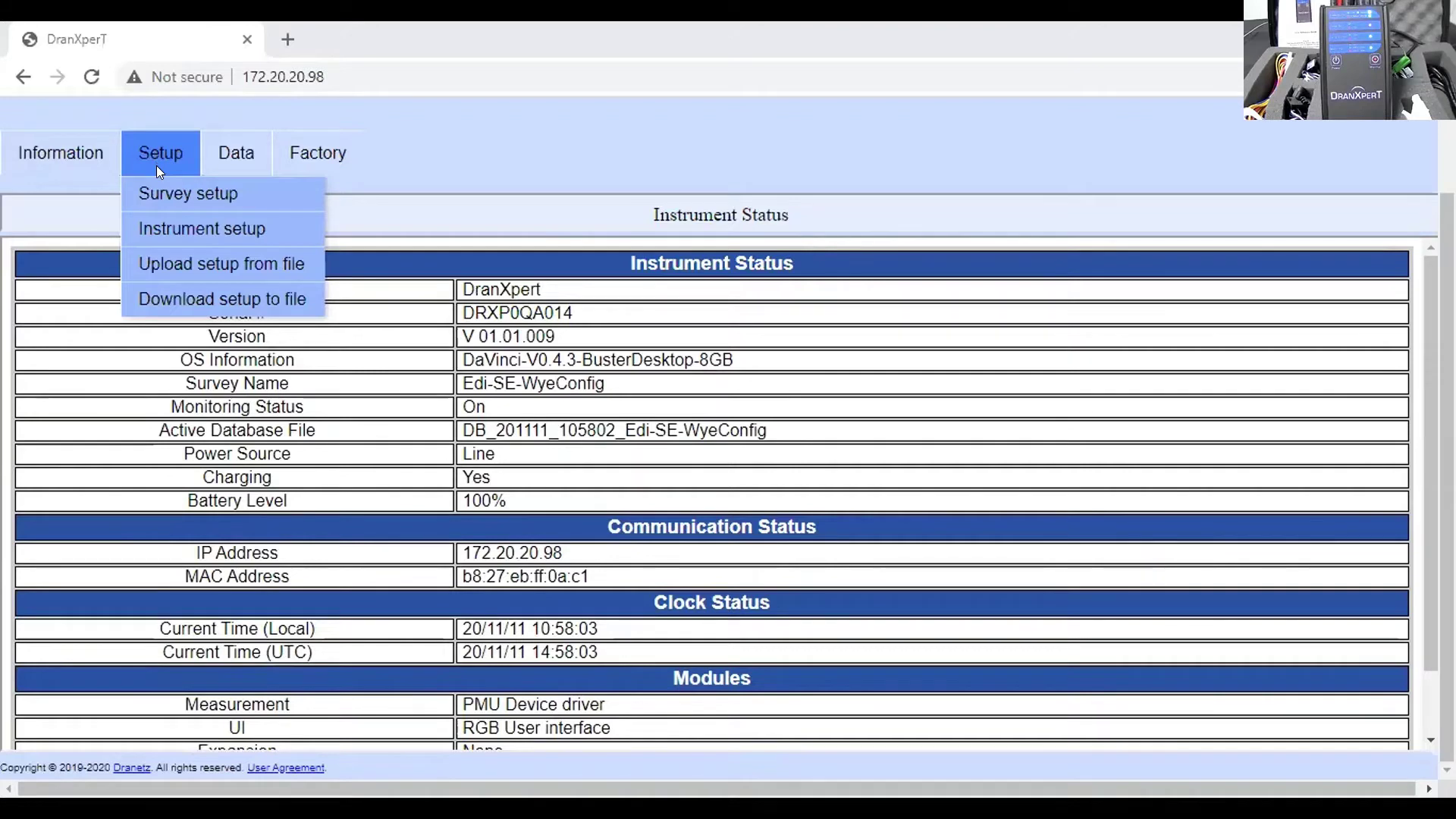
{"action": "left_click", "coordinate": [171, 225]}
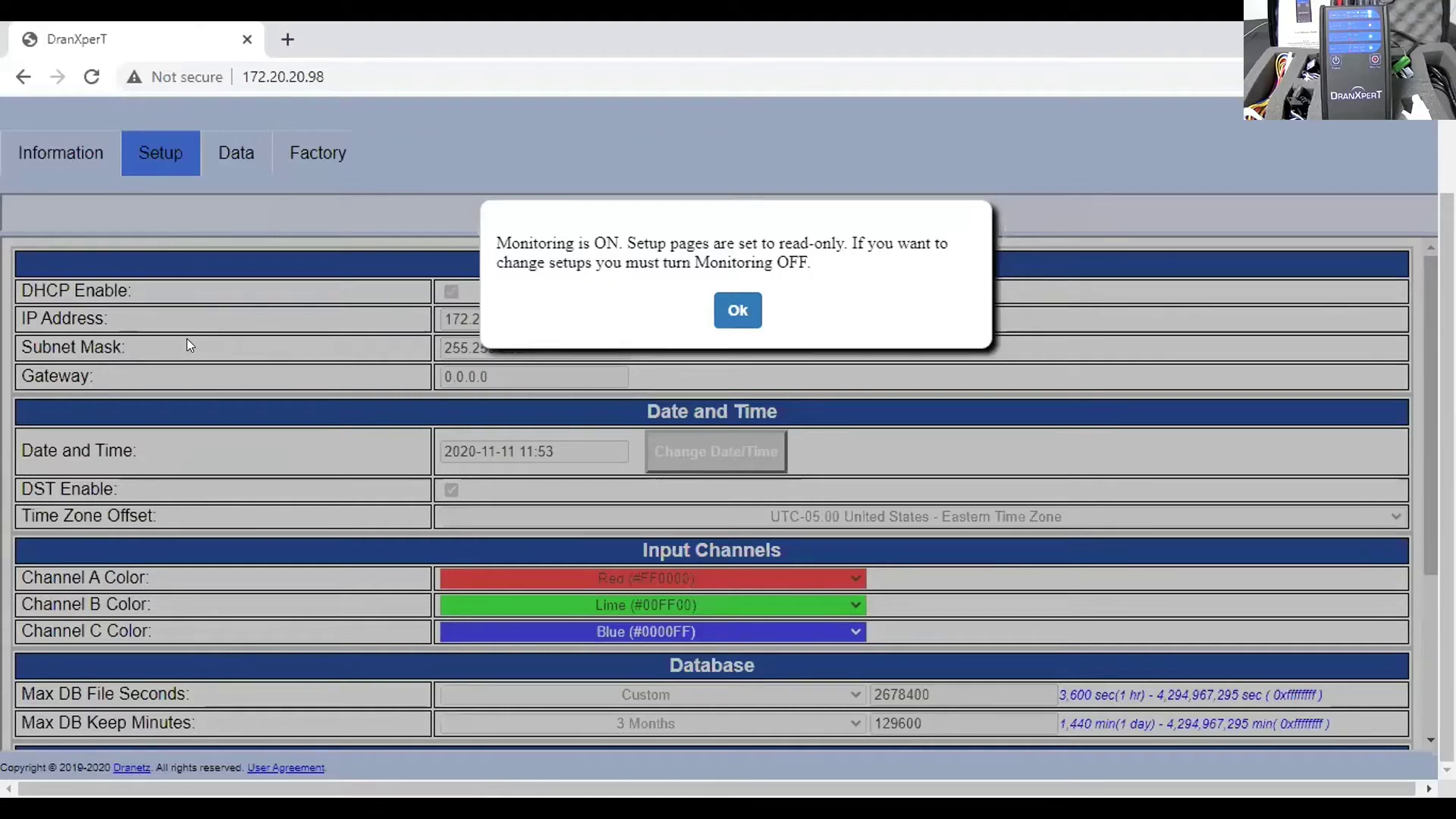
{"action": "left_click", "coordinate": [729, 310]}
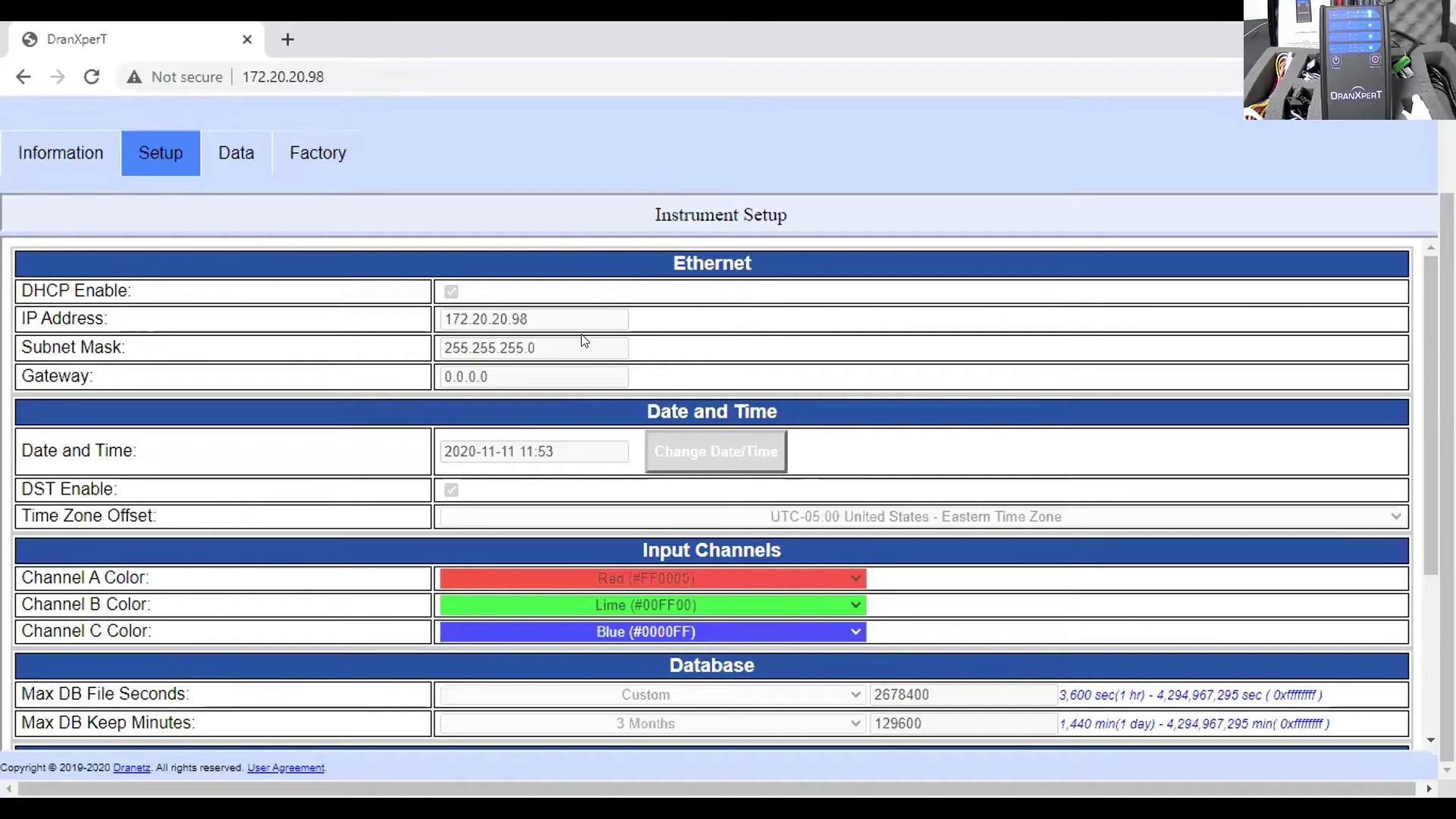
{"action": "scroll", "coordinate": [584, 340], "scroll_direction": "down", "scroll_amount": 1}
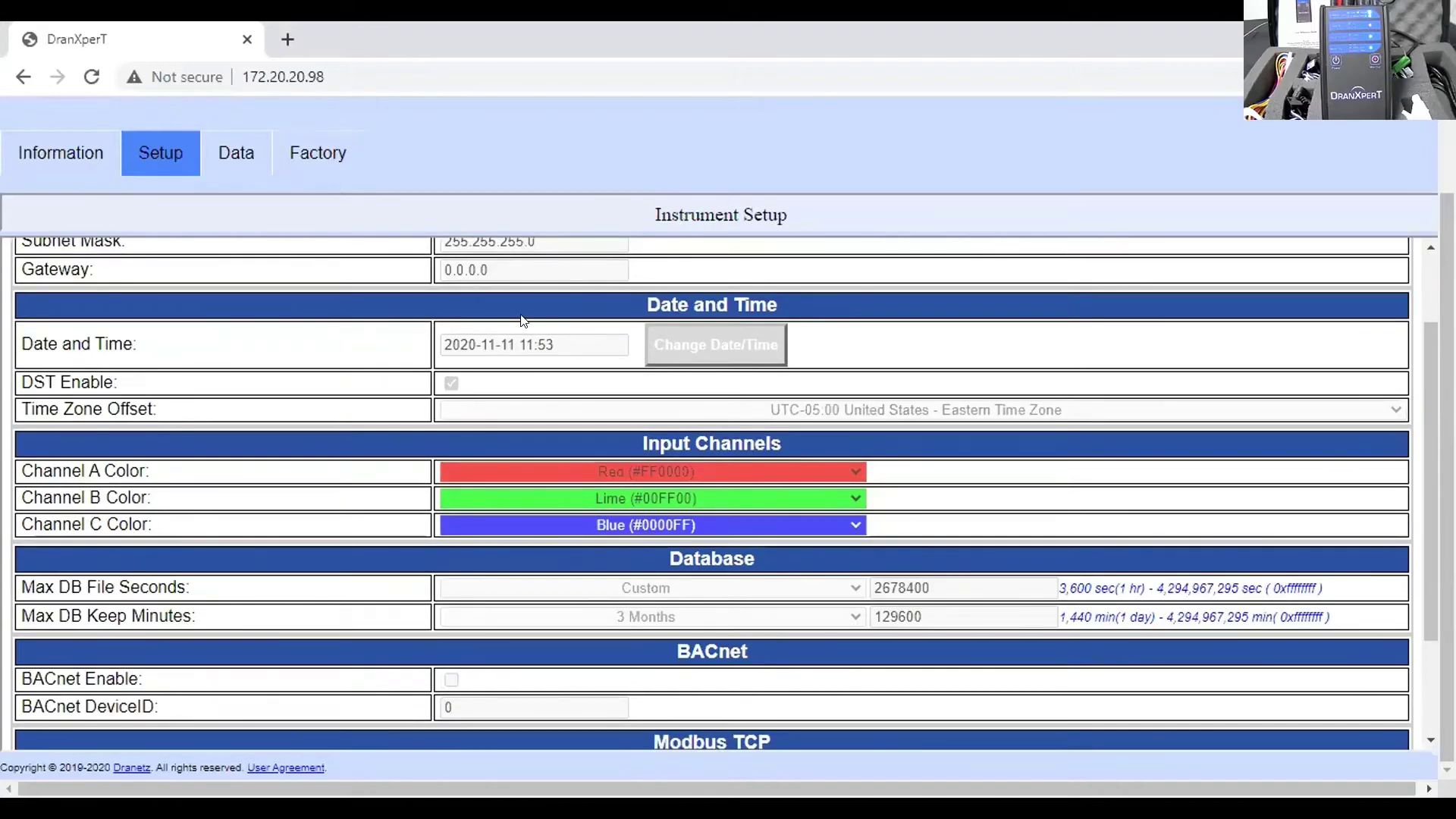
{"action": "scroll", "coordinate": [523, 319], "scroll_direction": "down", "scroll_amount": 1}
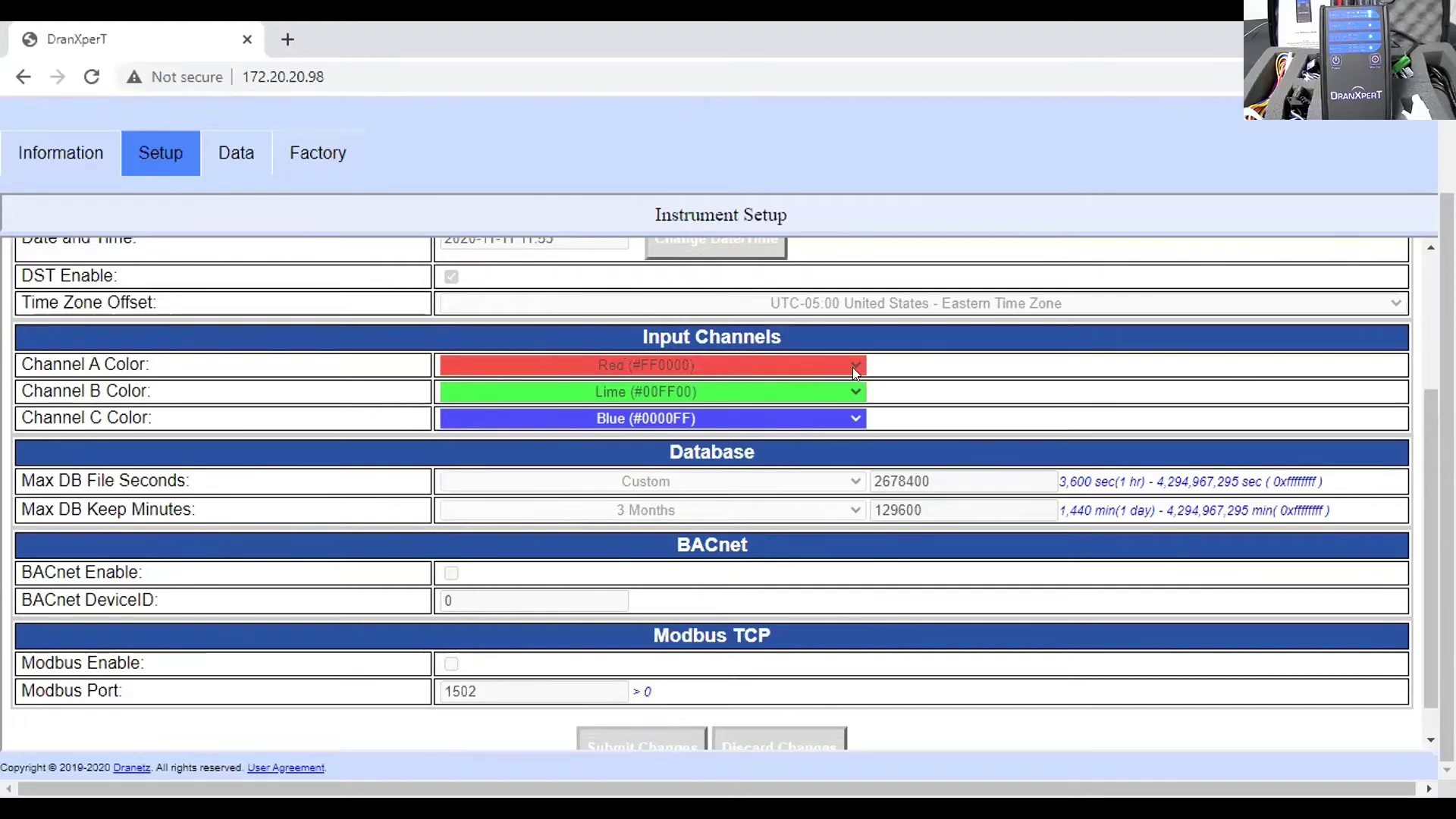
{"action": "scroll", "coordinate": [840, 372], "scroll_direction": "up", "scroll_amount": 3}
{"action": "scroll", "coordinate": [677, 388], "scroll_direction": "down", "scroll_amount": 1}
Return to Instrument Status and turn off monitoring so it reports Monitoring Status Off.
{"action": "mouse_move", "coordinate": [75, 156]}
{"action": "left_click", "coordinate": [59, 184]}
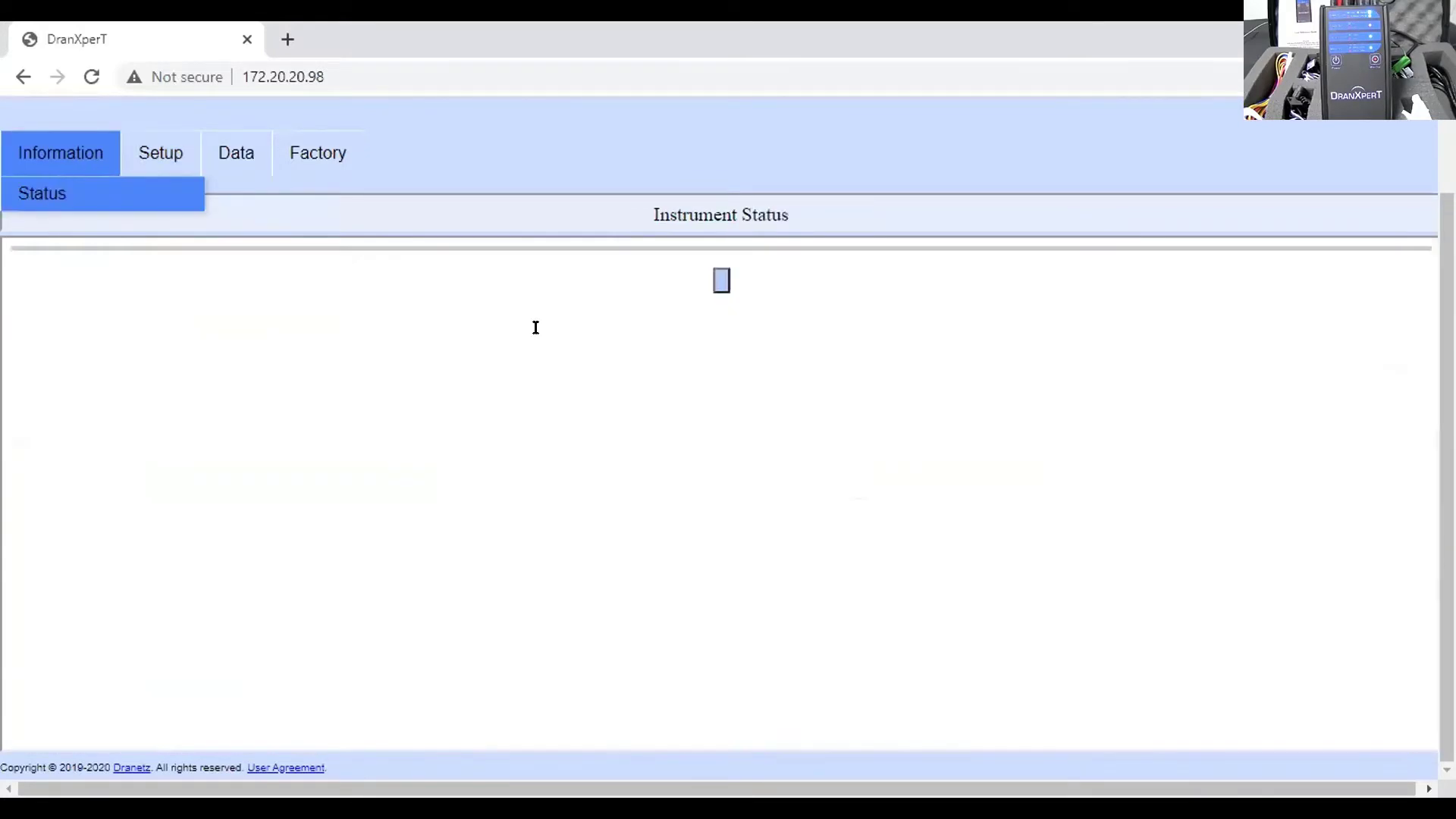
{"action": "scroll", "coordinate": [838, 485], "scroll_direction": "down", "scroll_amount": 1}
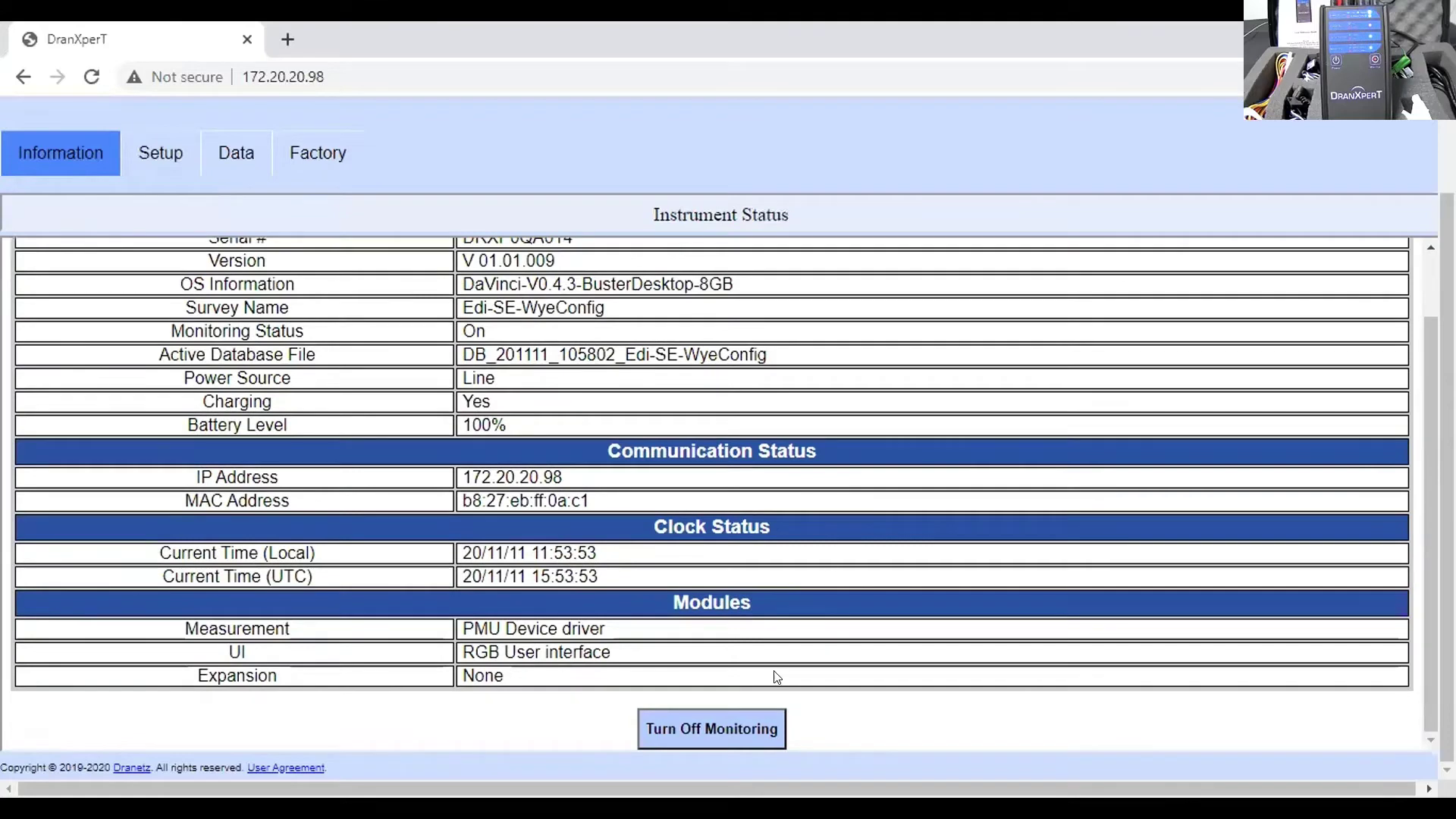
{"action": "left_click", "coordinate": [725, 726]}
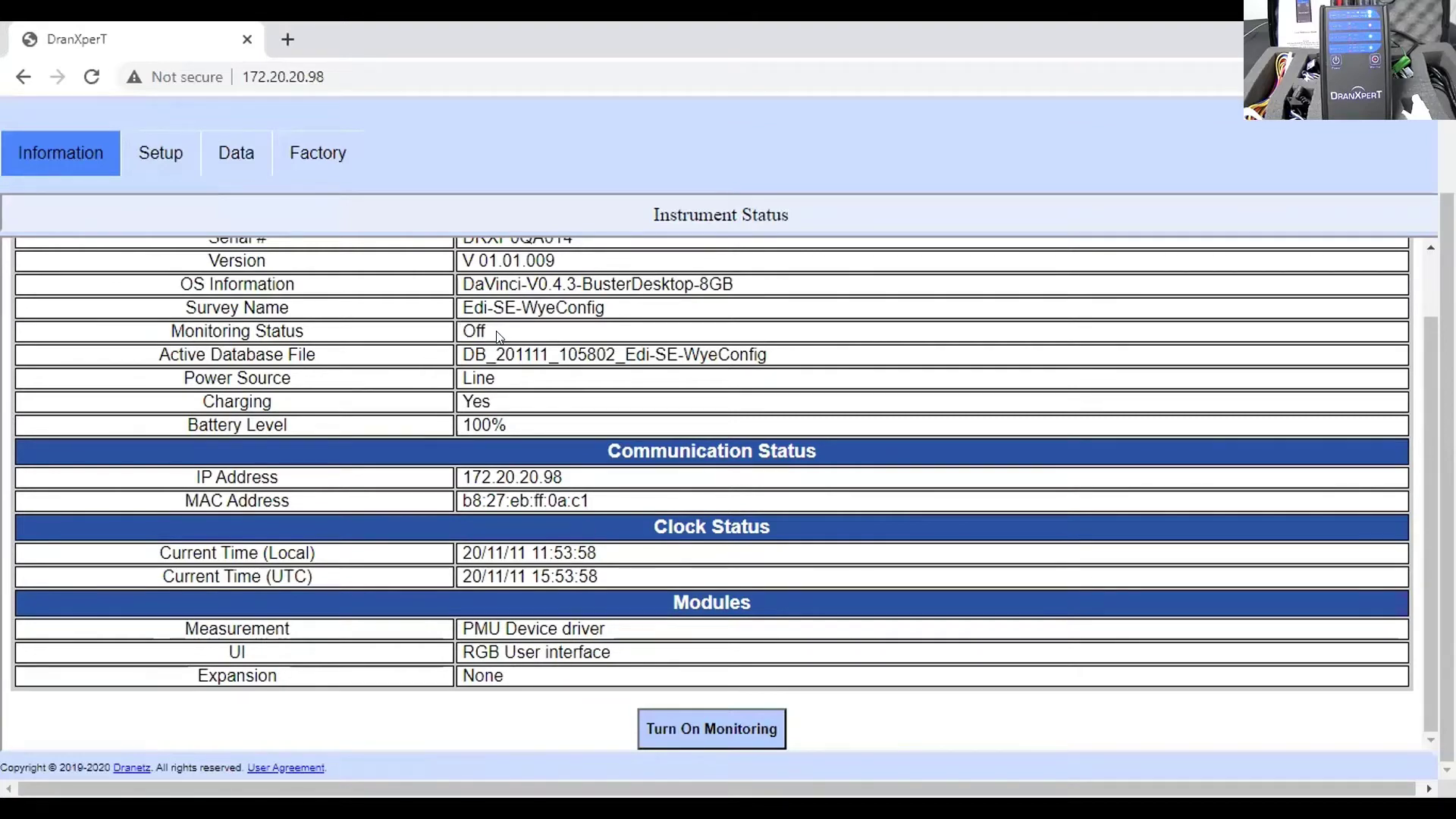
{"action": "scroll", "coordinate": [541, 393], "scroll_direction": "up", "scroll_amount": 2}
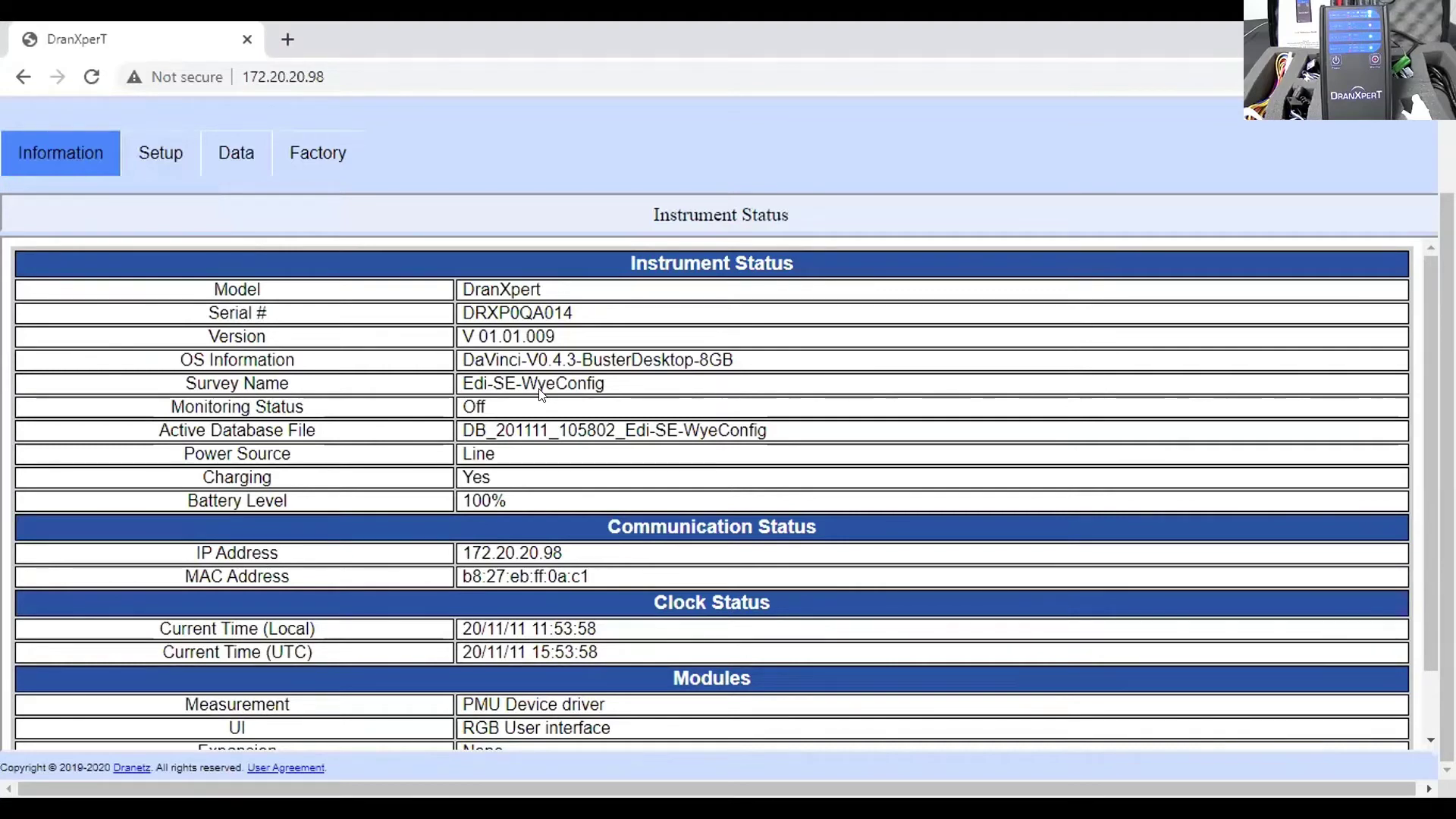
Reopen Instrument Setup, now editable with monitoring turned off.
{"action": "left_click", "coordinate": [160, 153]}
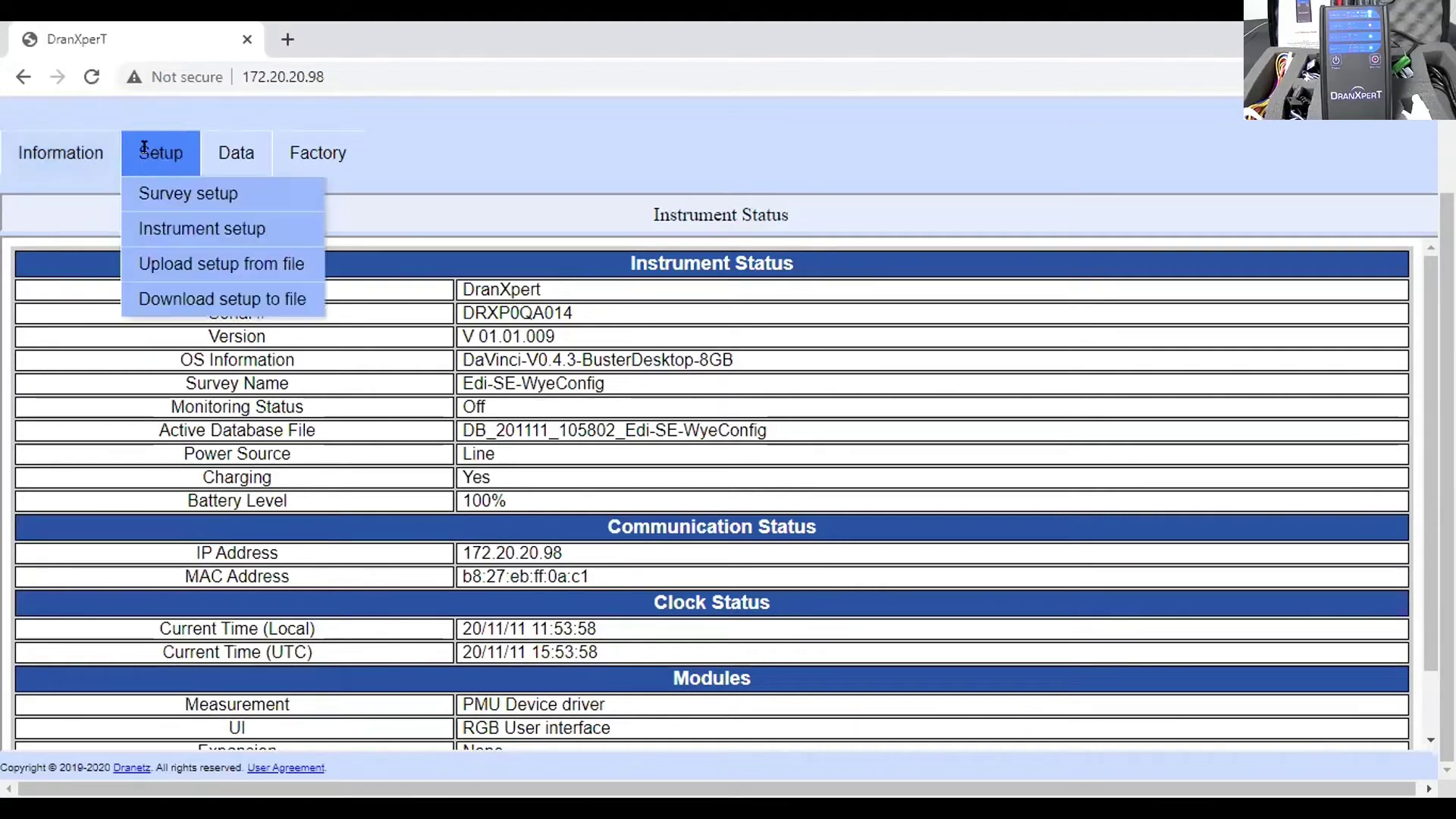
{"action": "left_click", "coordinate": [171, 221]}
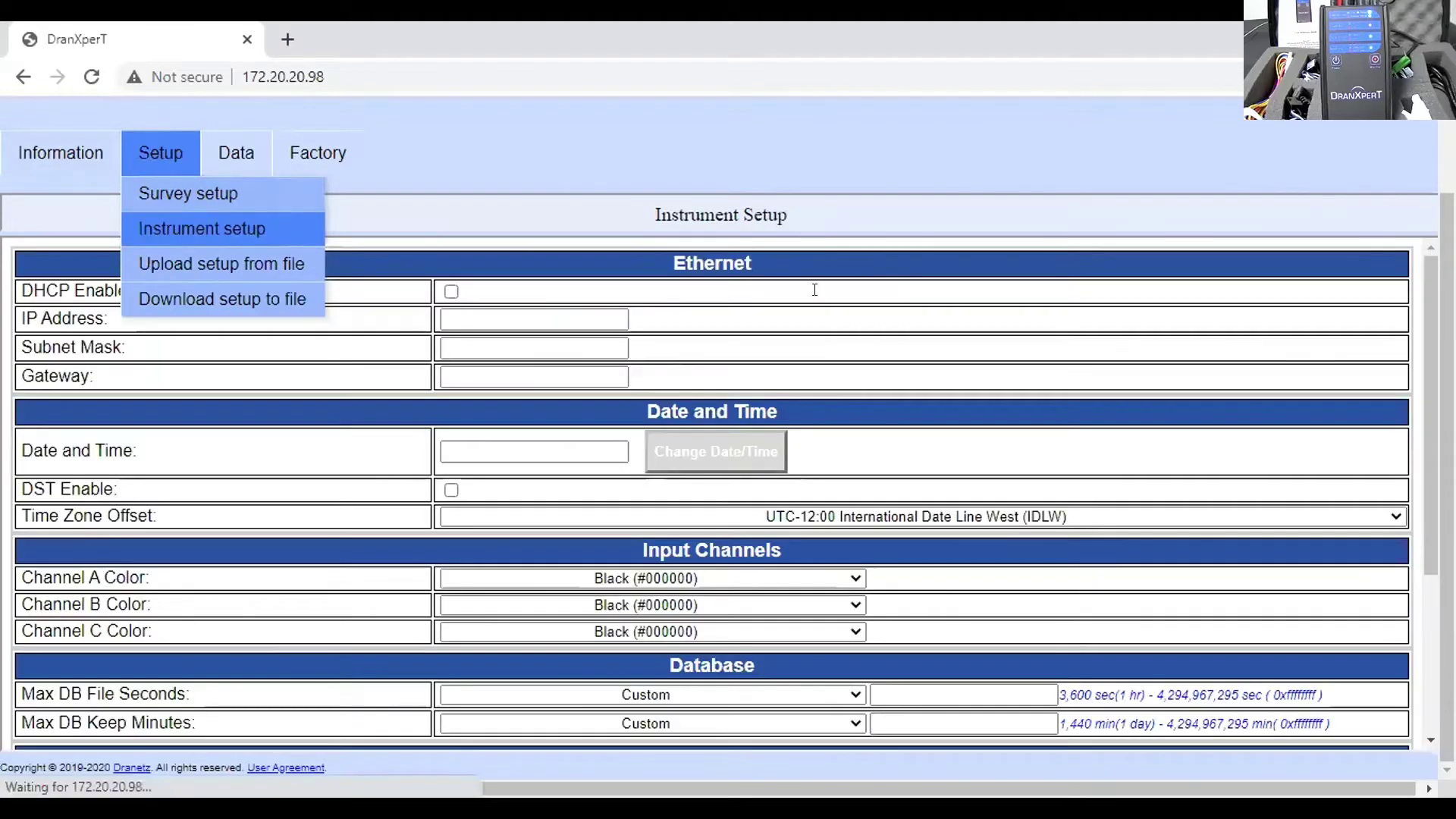
{"action": "scroll", "coordinate": [520, 283], "scroll_direction": "down", "scroll_amount": 2}
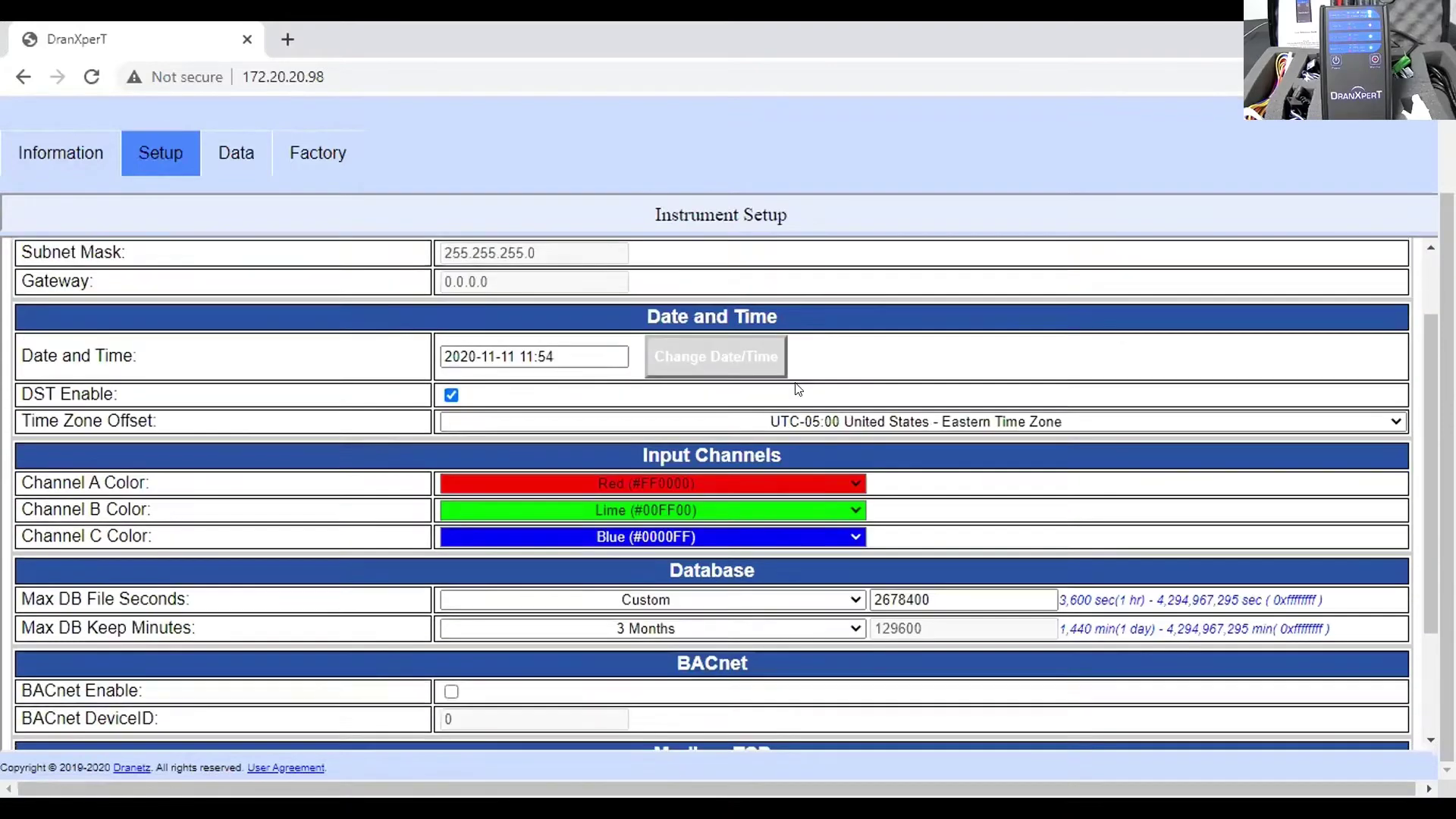
{"action": "scroll", "coordinate": [496, 509], "scroll_direction": "up", "scroll_amount": 2}
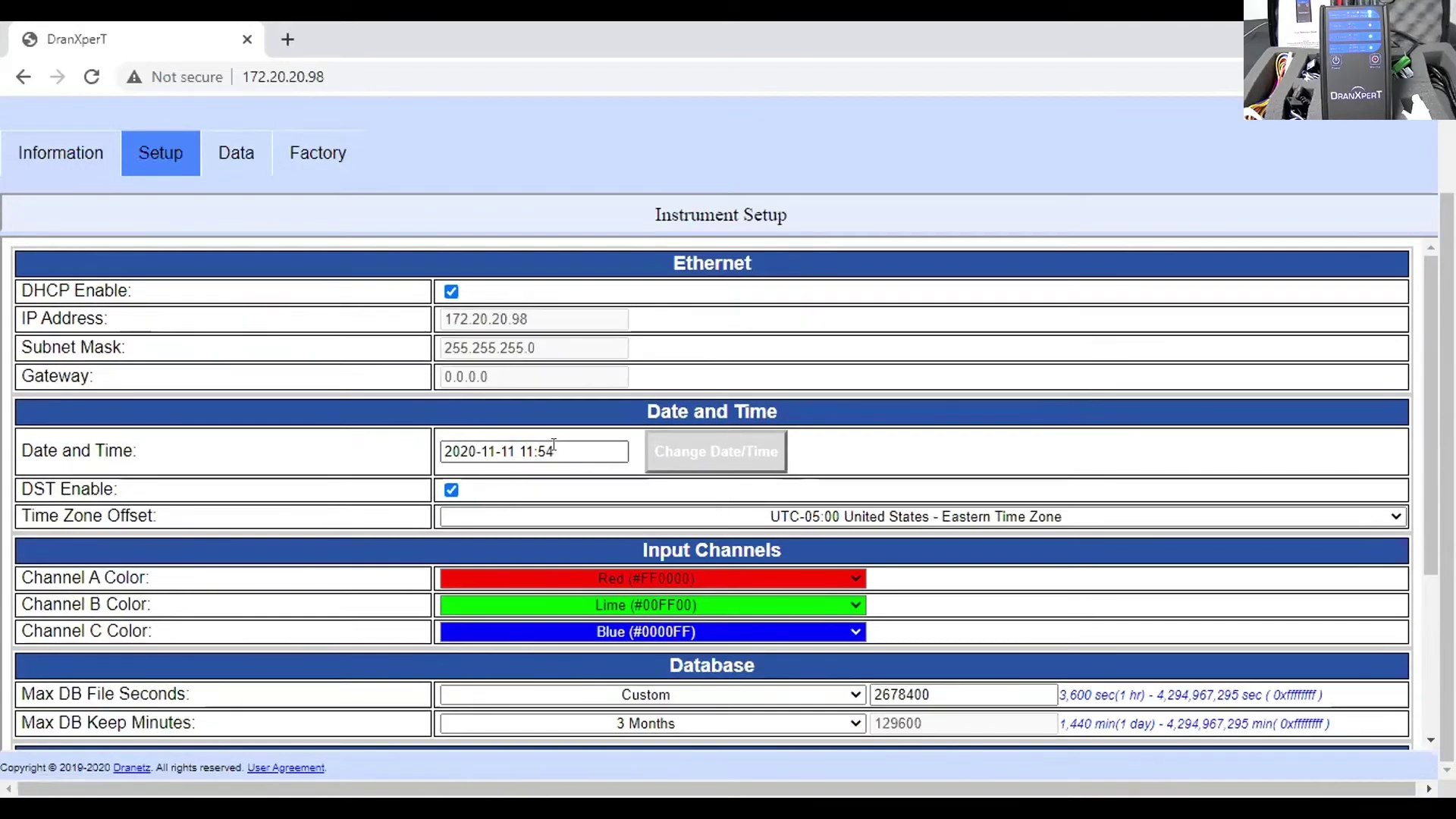
{"action": "scroll", "coordinate": [571, 450], "scroll_direction": "down", "scroll_amount": 1}
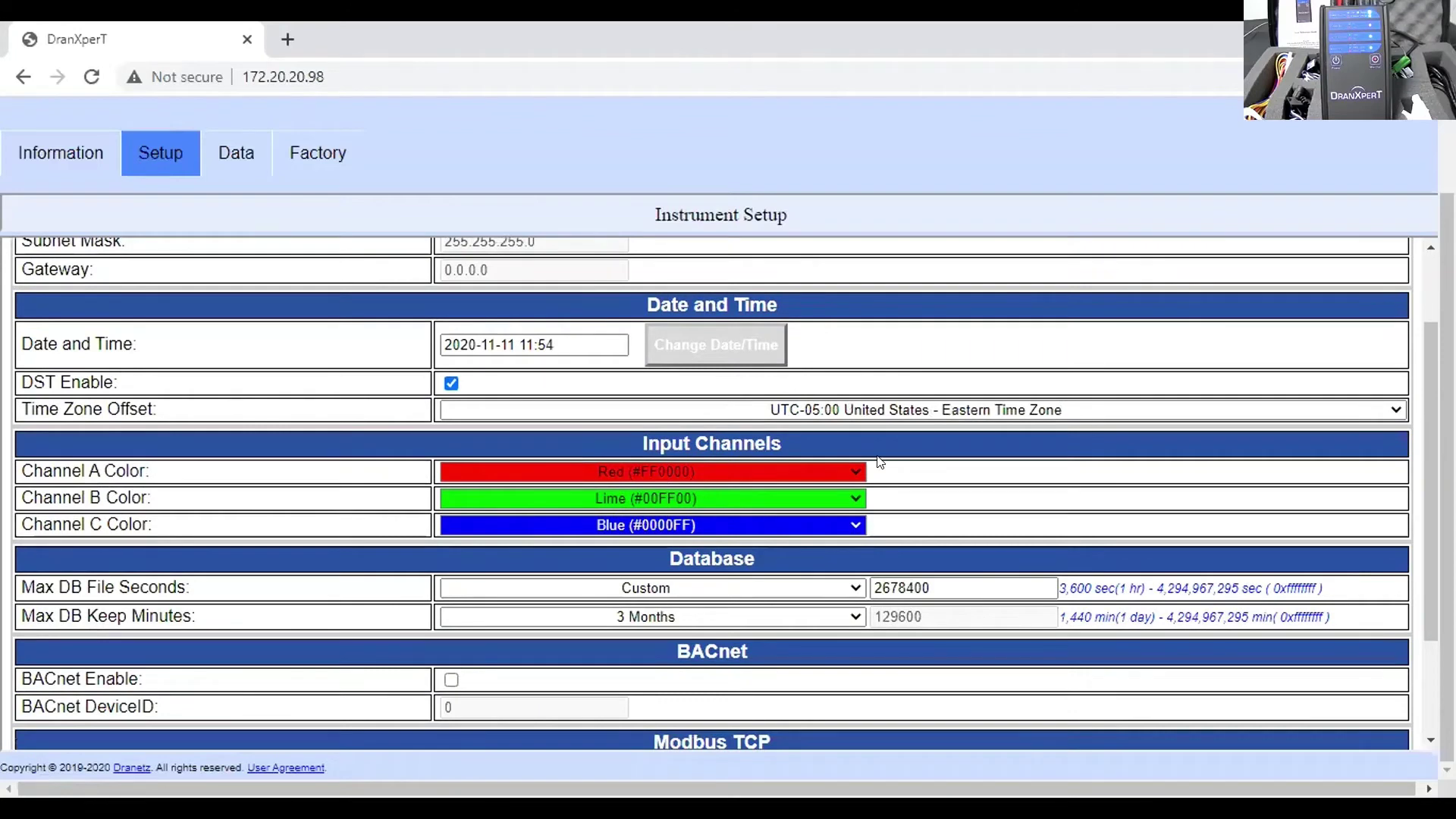
Keep Channel A's colour as Red (#FF0000).
{"action": "left_click", "coordinate": [854, 471]}
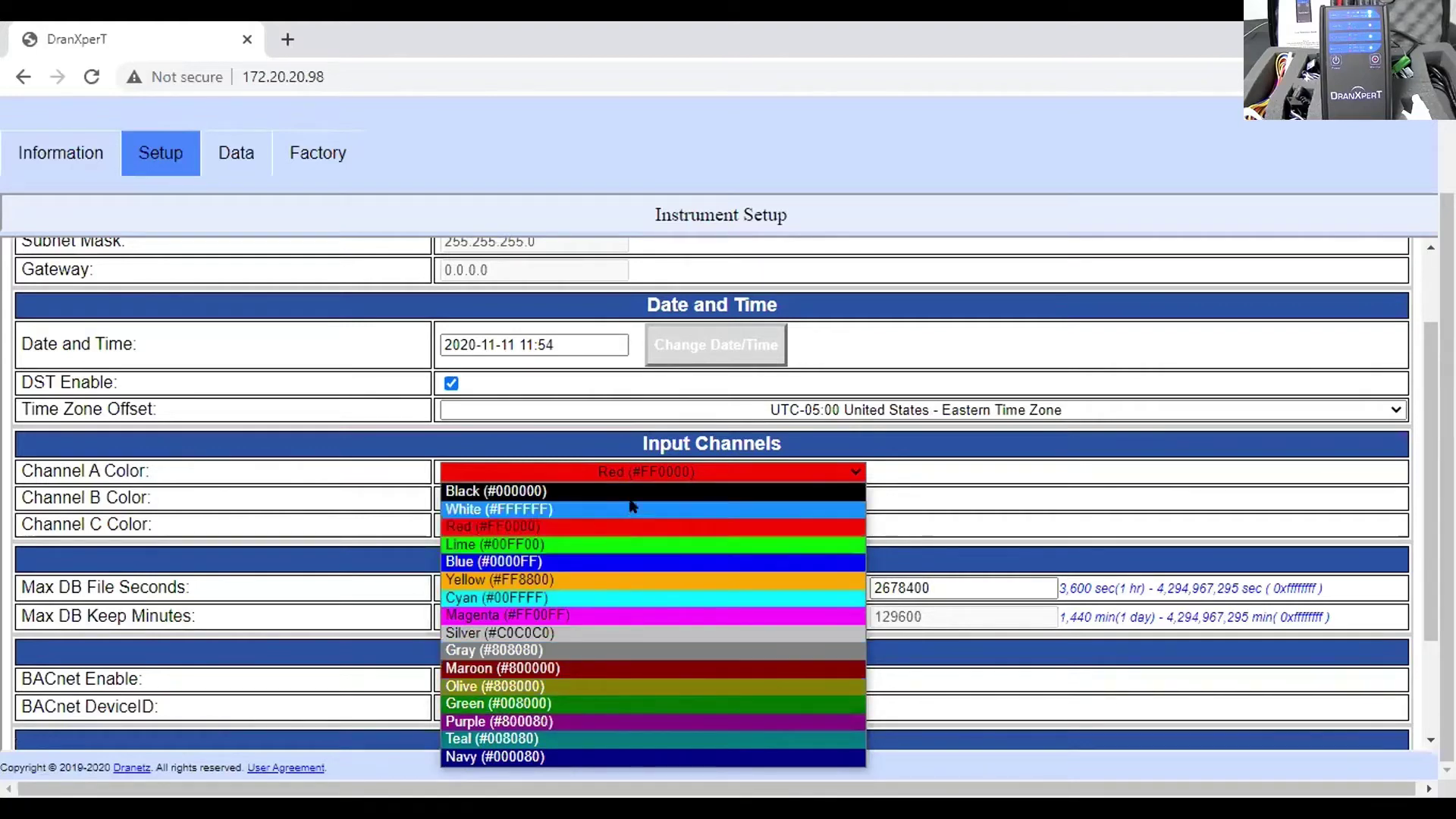
{"action": "left_click", "coordinate": [639, 526]}
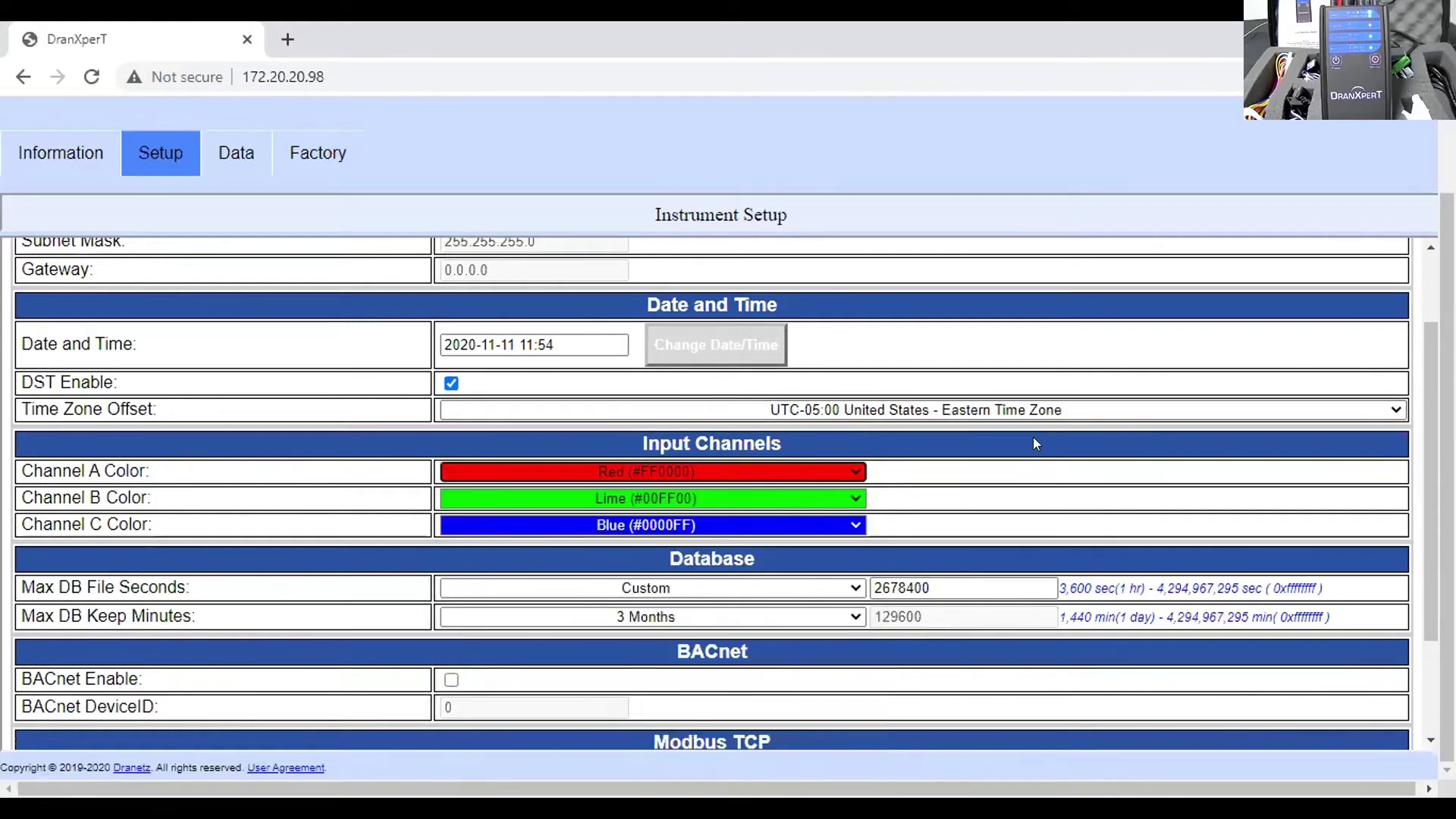
{"action": "scroll", "coordinate": [1018, 461], "scroll_direction": "down", "scroll_amount": 3}
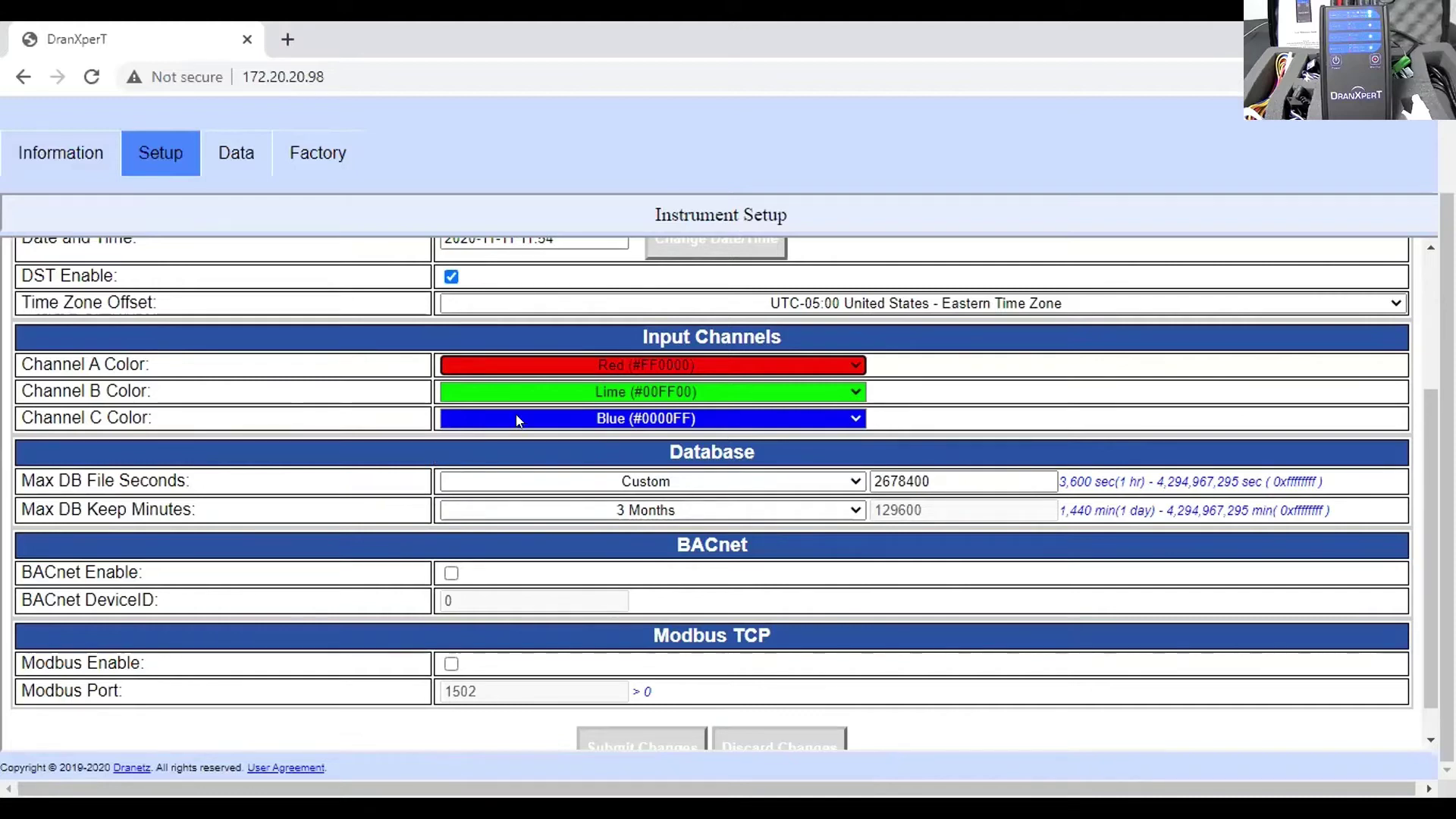
{"action": "left_click", "coordinate": [855, 480]}
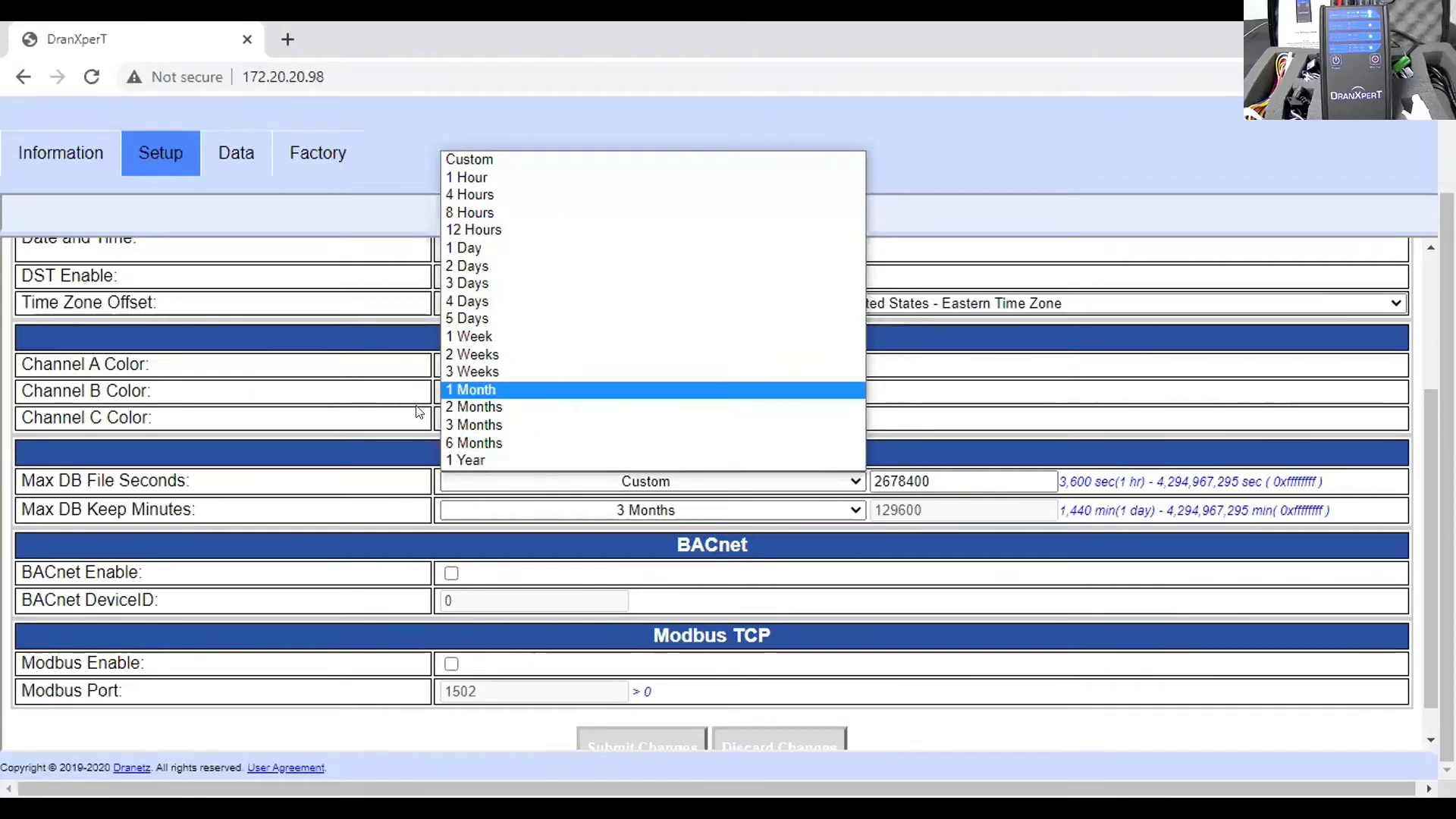
{"action": "left_click", "coordinate": [978, 410]}
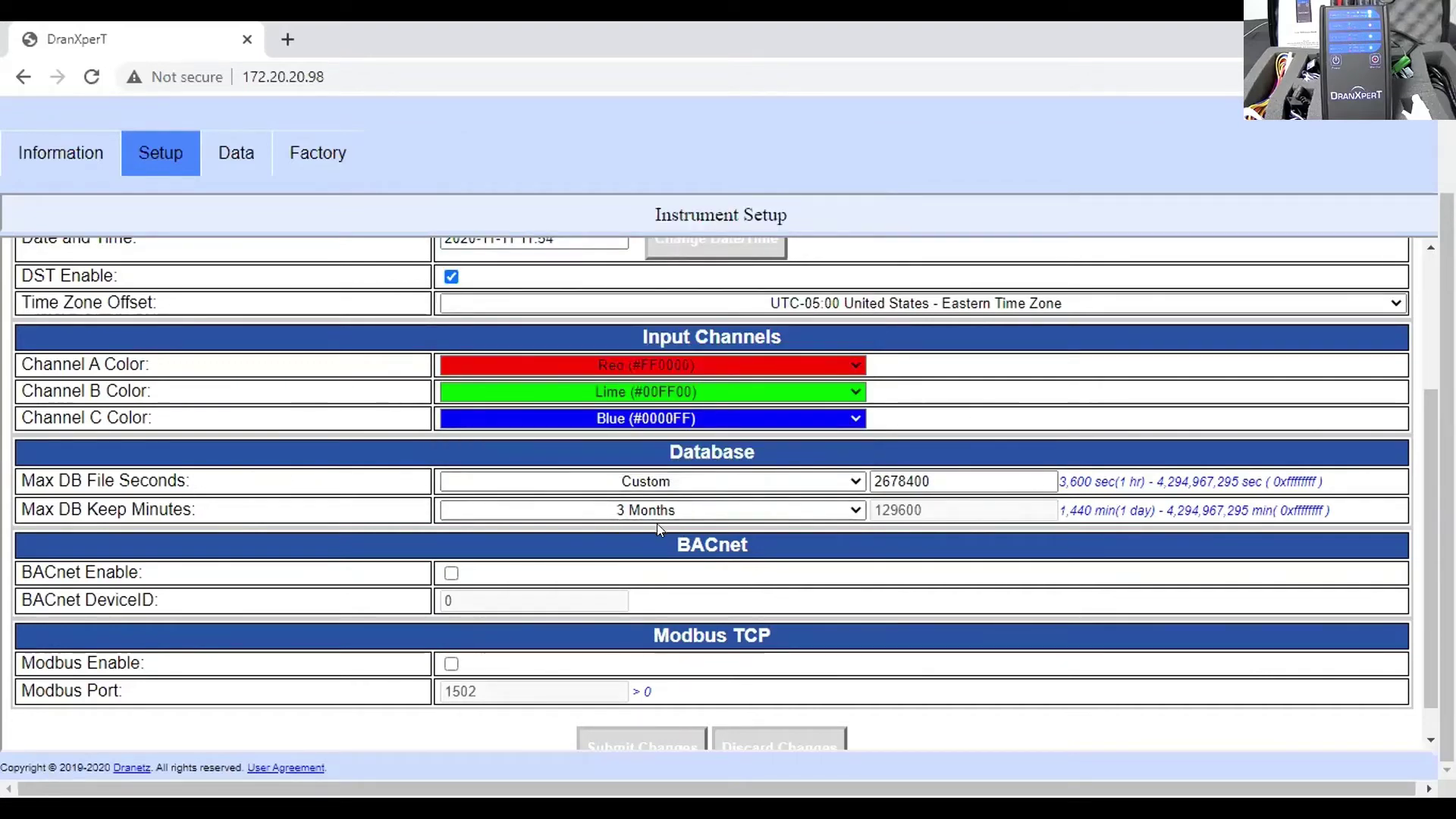
{"action": "left_click", "coordinate": [854, 508]}
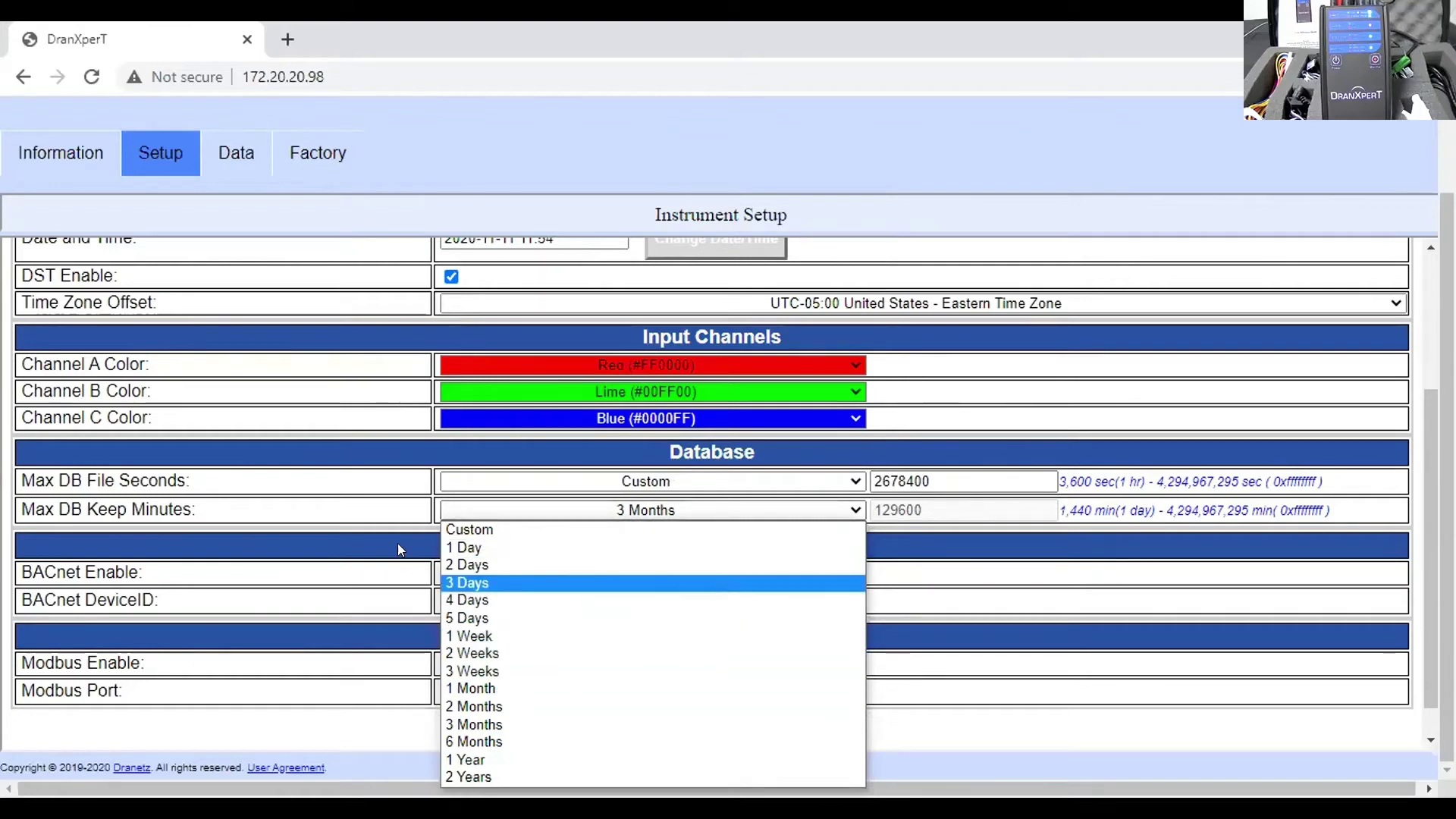
{"action": "left_click", "coordinate": [409, 523]}
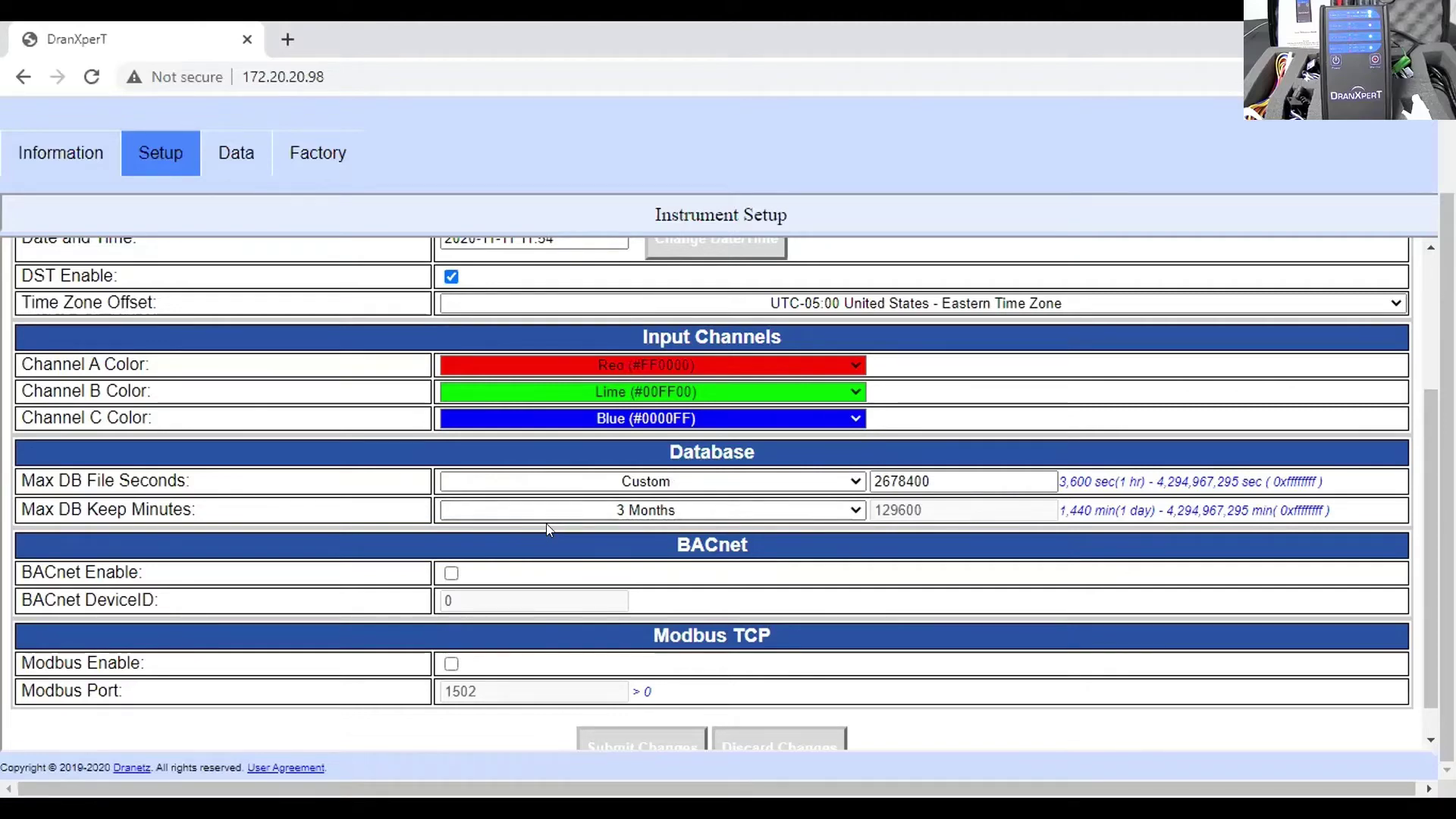
{"action": "scroll", "coordinate": [547, 527], "scroll_direction": "up", "scroll_amount": 1}
{"action": "scroll", "coordinate": [549, 528], "scroll_direction": "down", "scroll_amount": 1}
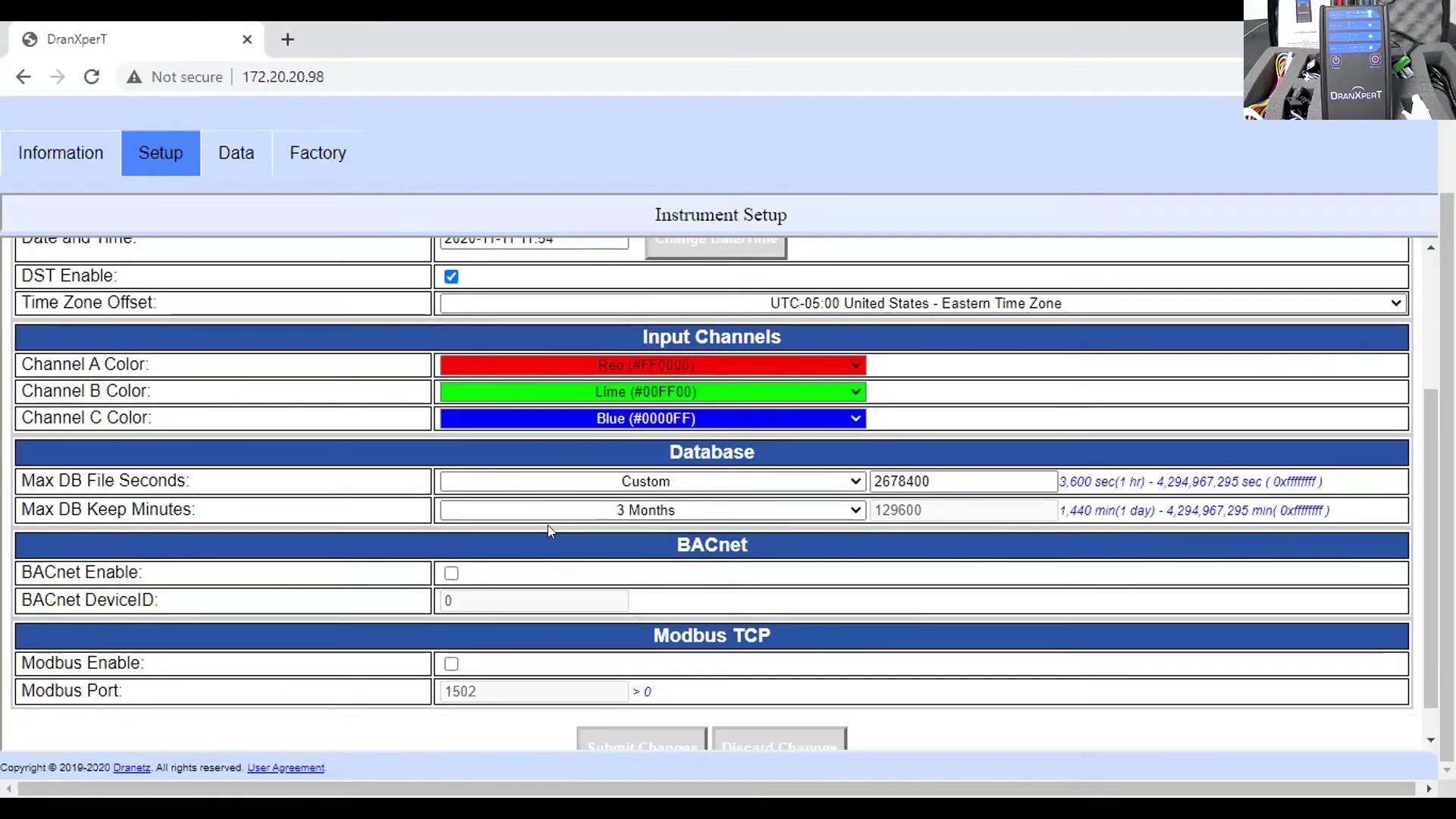
{"action": "scroll", "coordinate": [547, 526], "scroll_direction": "down", "scroll_amount": 1}
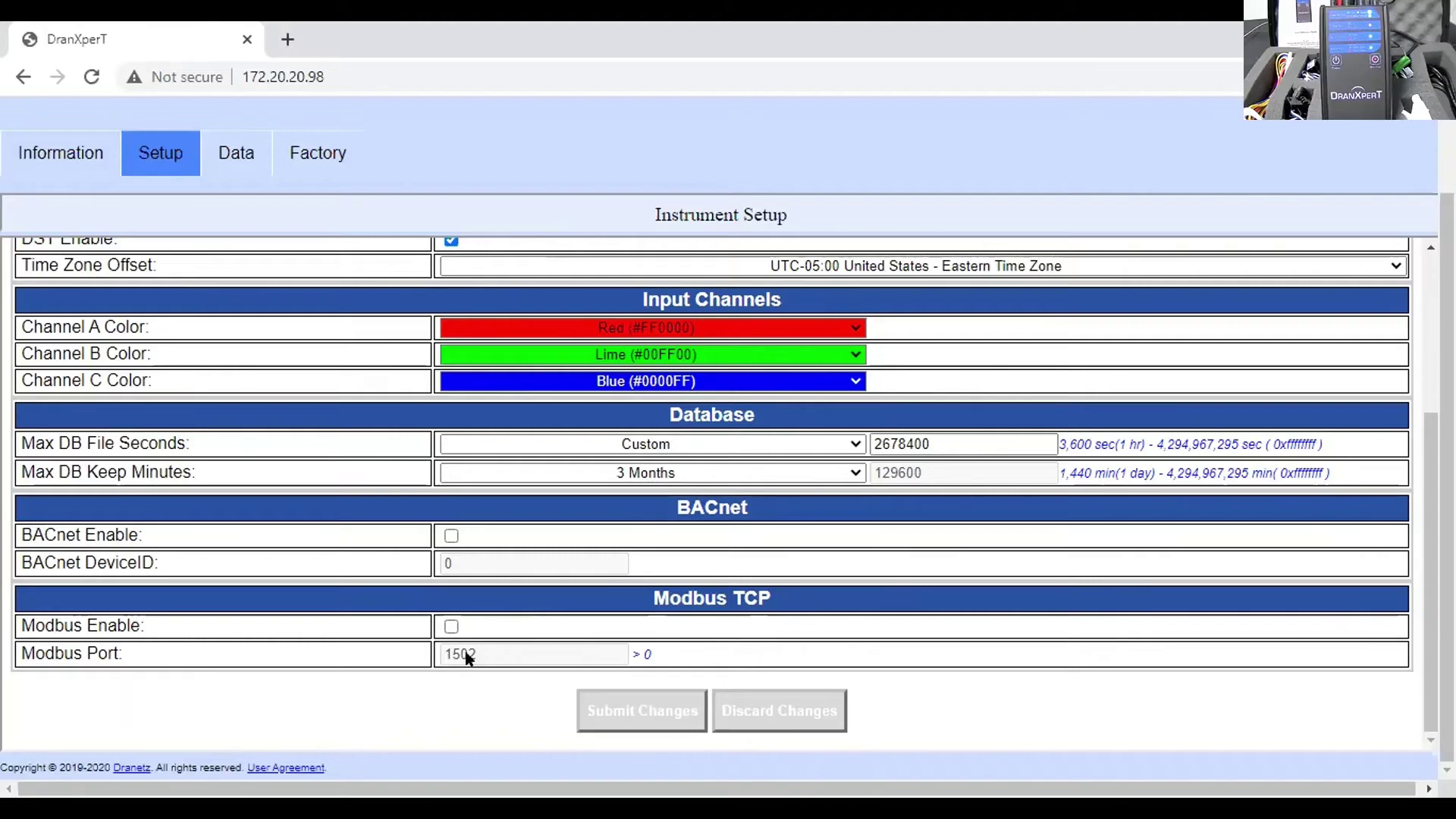
{"action": "scroll", "coordinate": [480, 662], "scroll_direction": "up", "scroll_amount": 2}
{"action": "scroll", "coordinate": [480, 649], "scroll_direction": "down", "scroll_amount": 2}
{"action": "scroll", "coordinate": [600, 646], "scroll_direction": "up", "scroll_amount": 3}
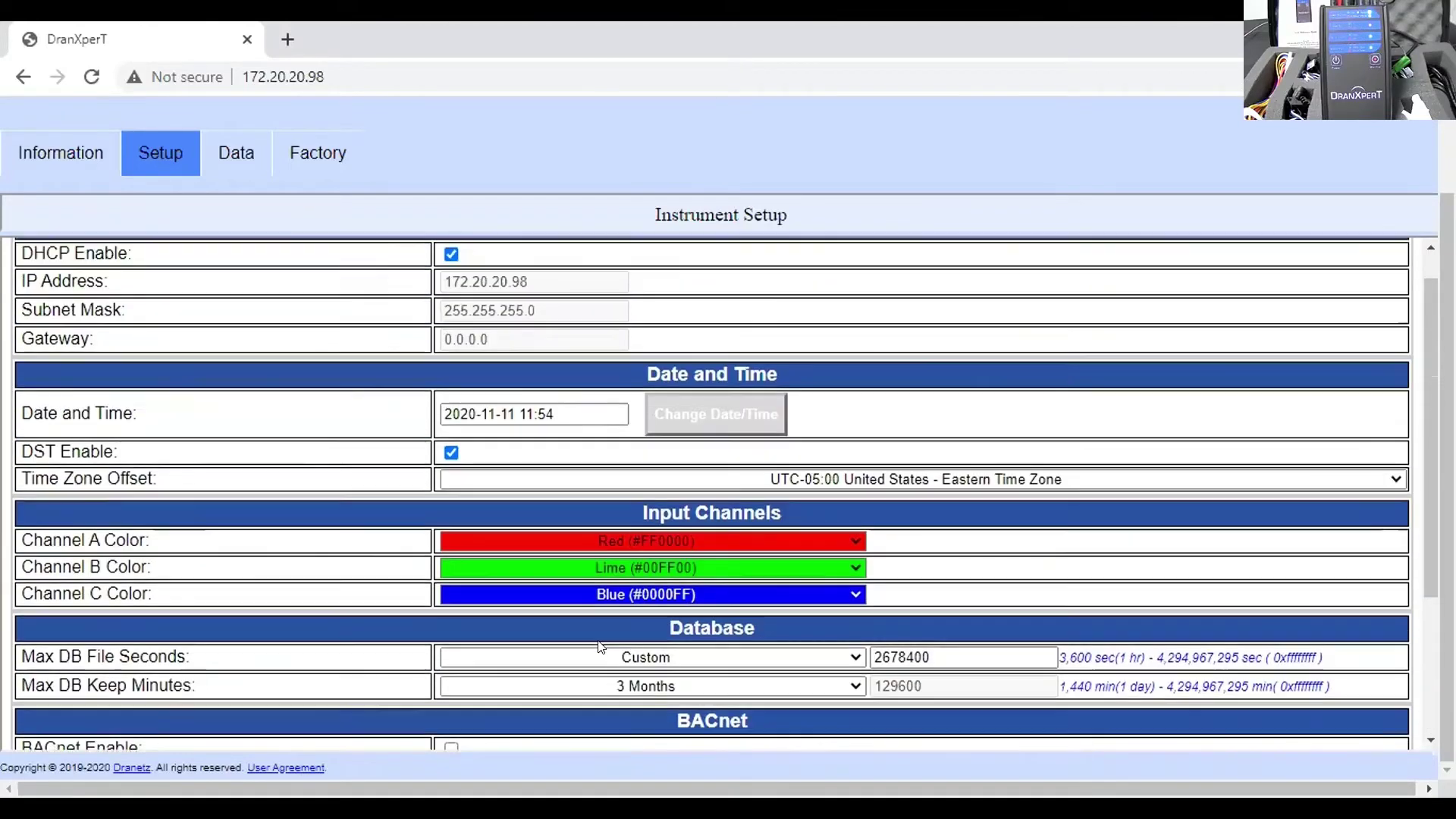
{"action": "scroll", "coordinate": [601, 646], "scroll_direction": "down", "scroll_amount": 2}
{"action": "scroll", "coordinate": [597, 640], "scroll_direction": "down", "scroll_amount": 1}
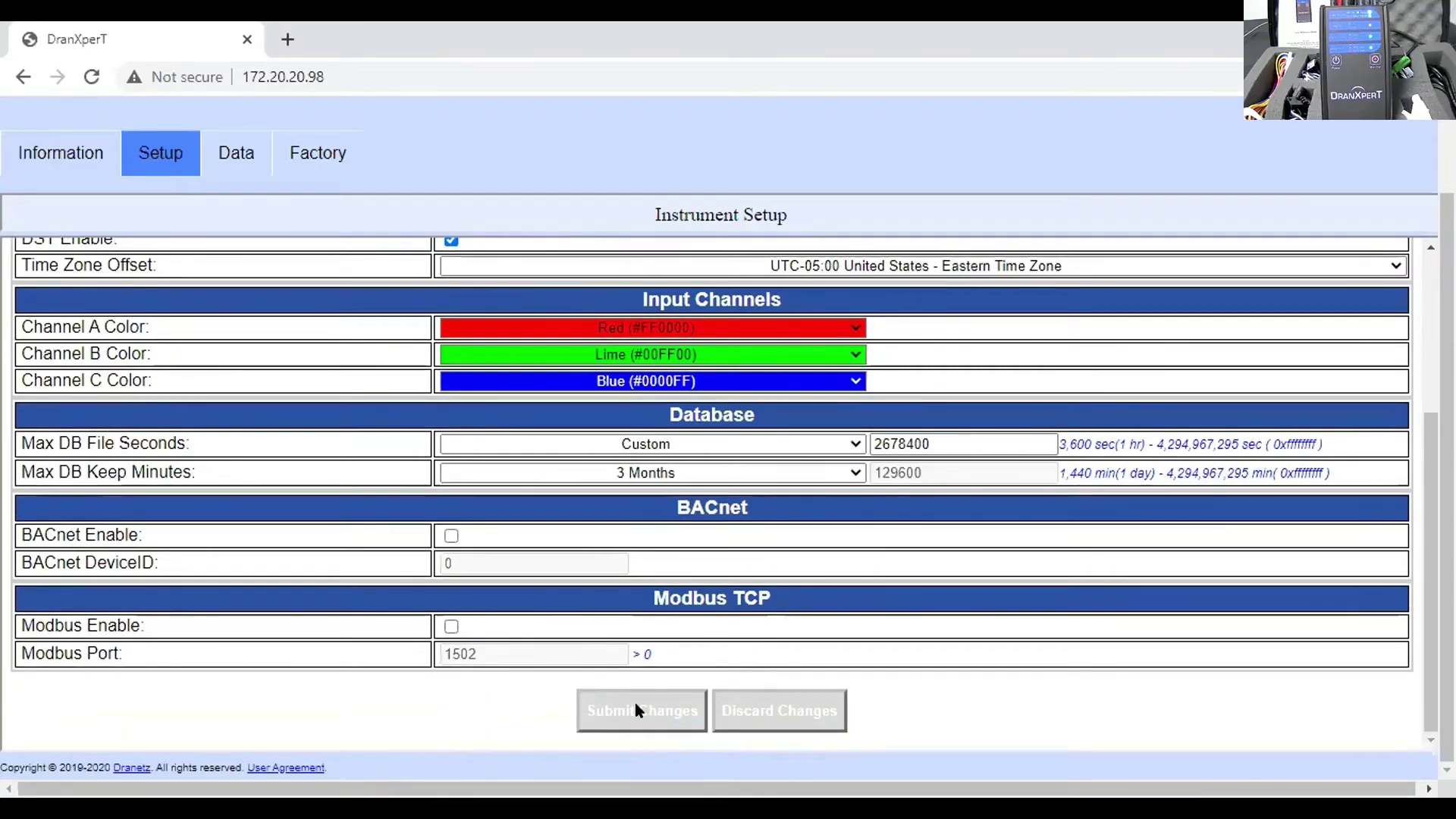
{"action": "scroll", "coordinate": [652, 660], "scroll_direction": "up", "scroll_amount": 3}
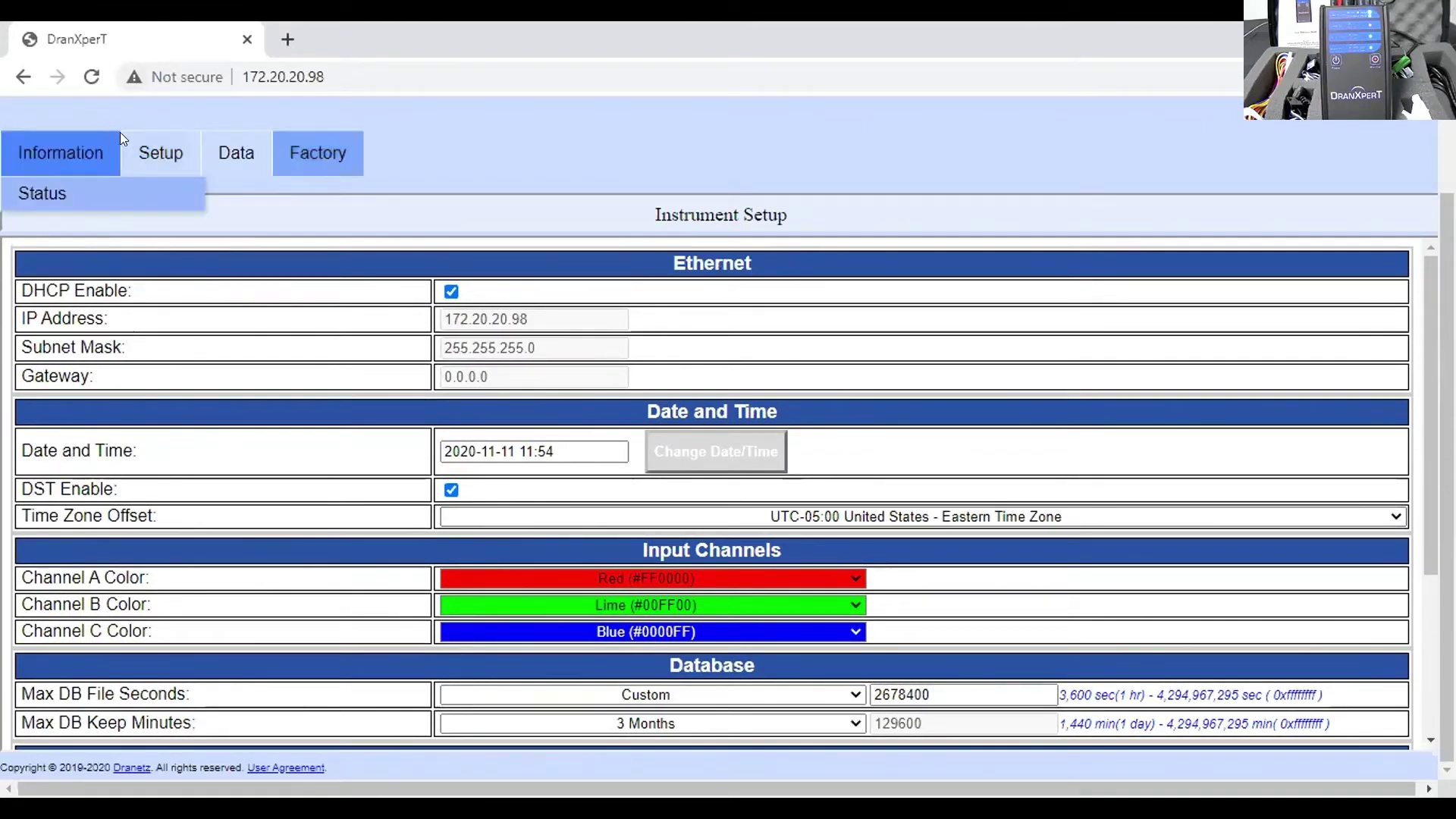
Open Survey Setup showing Edi-SE-WyeConfig at 60 Hz, Three-Phase Wye, 120 V nominal voltage.
{"action": "mouse_move", "coordinate": [141, 140]}
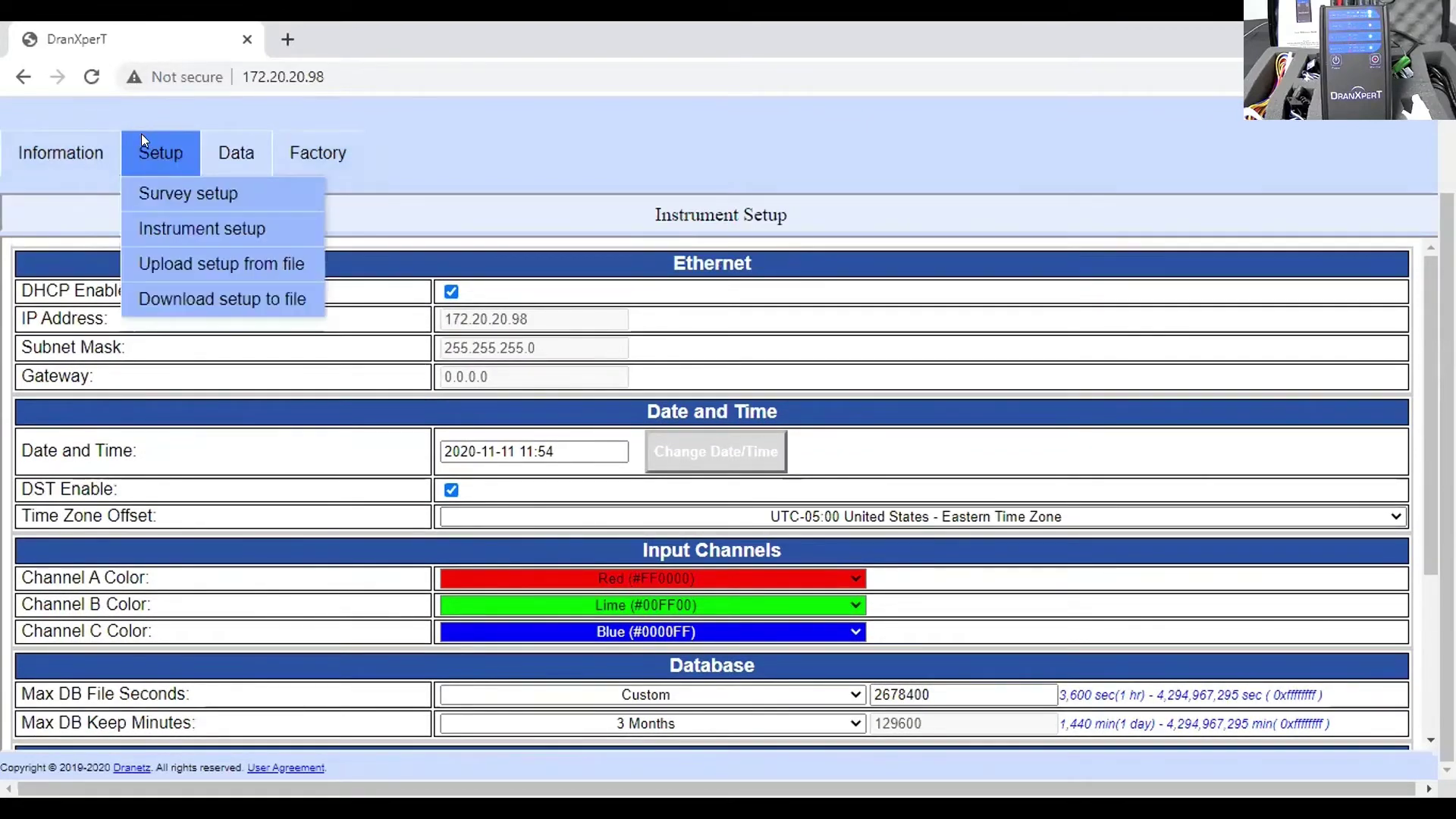
{"action": "left_click", "coordinate": [161, 191]}
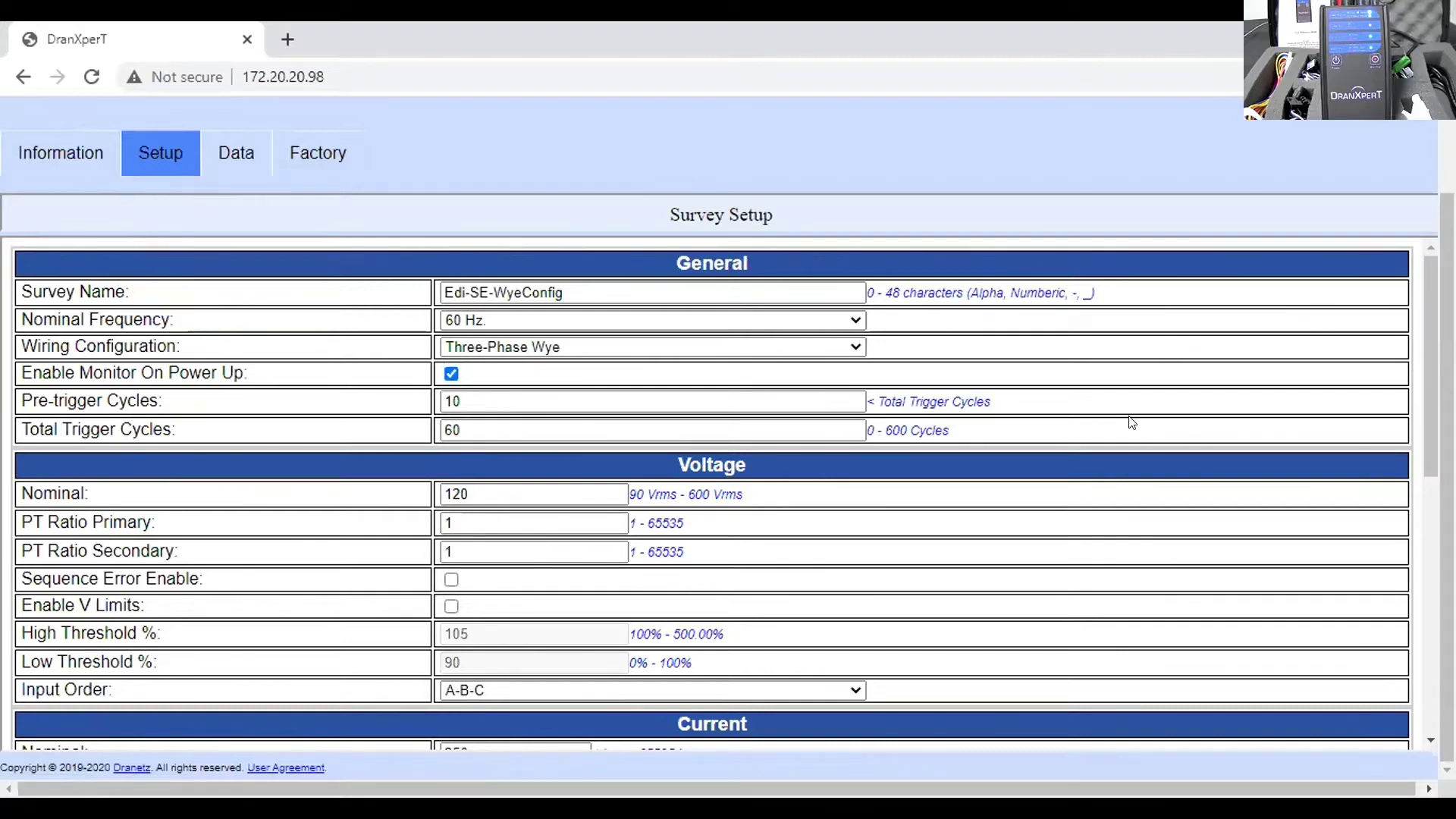
{"action": "scroll", "coordinate": [1129, 422], "scroll_direction": "up", "scroll_amount": 2}
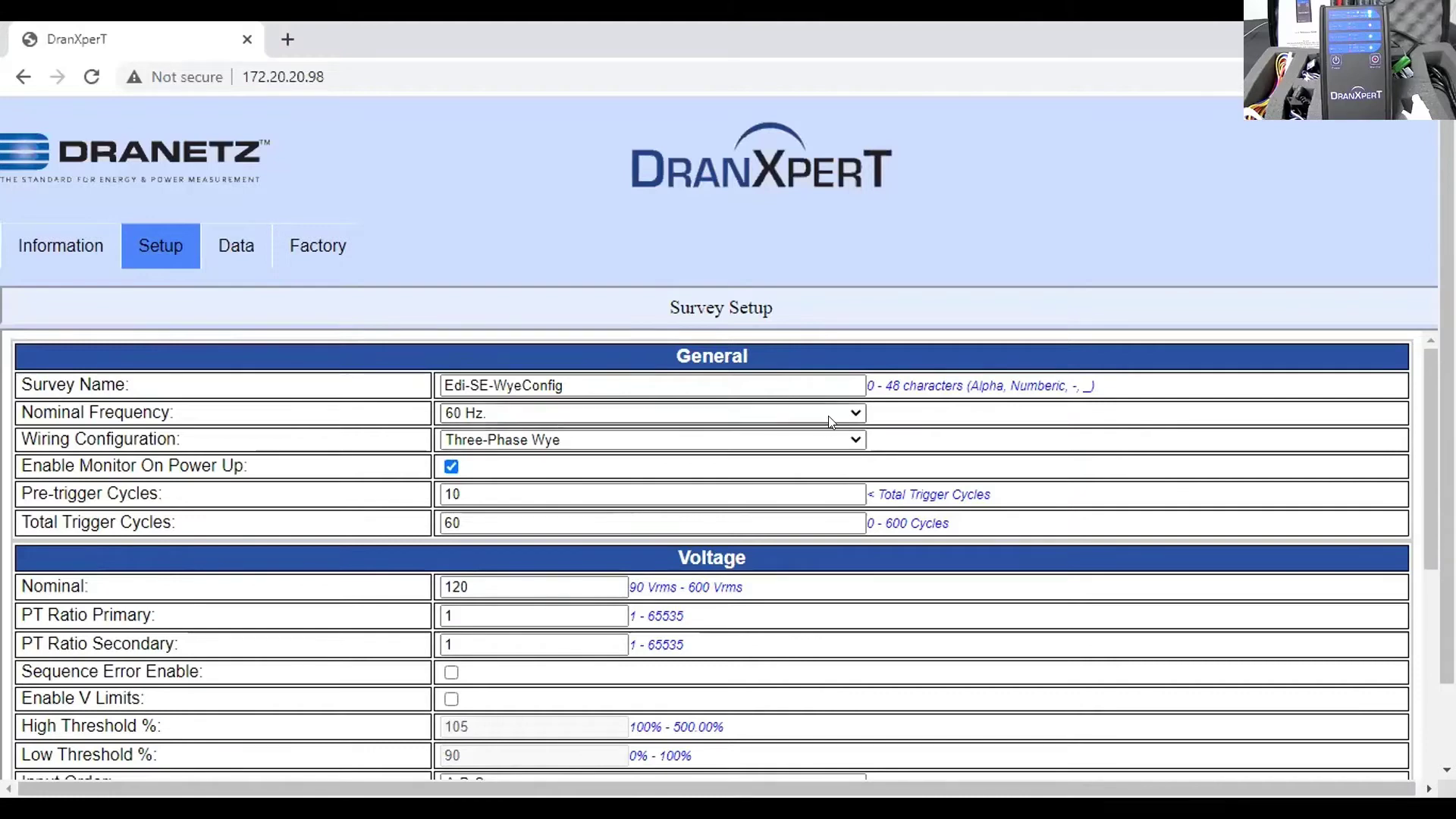
{"action": "left_click", "coordinate": [847, 411]}
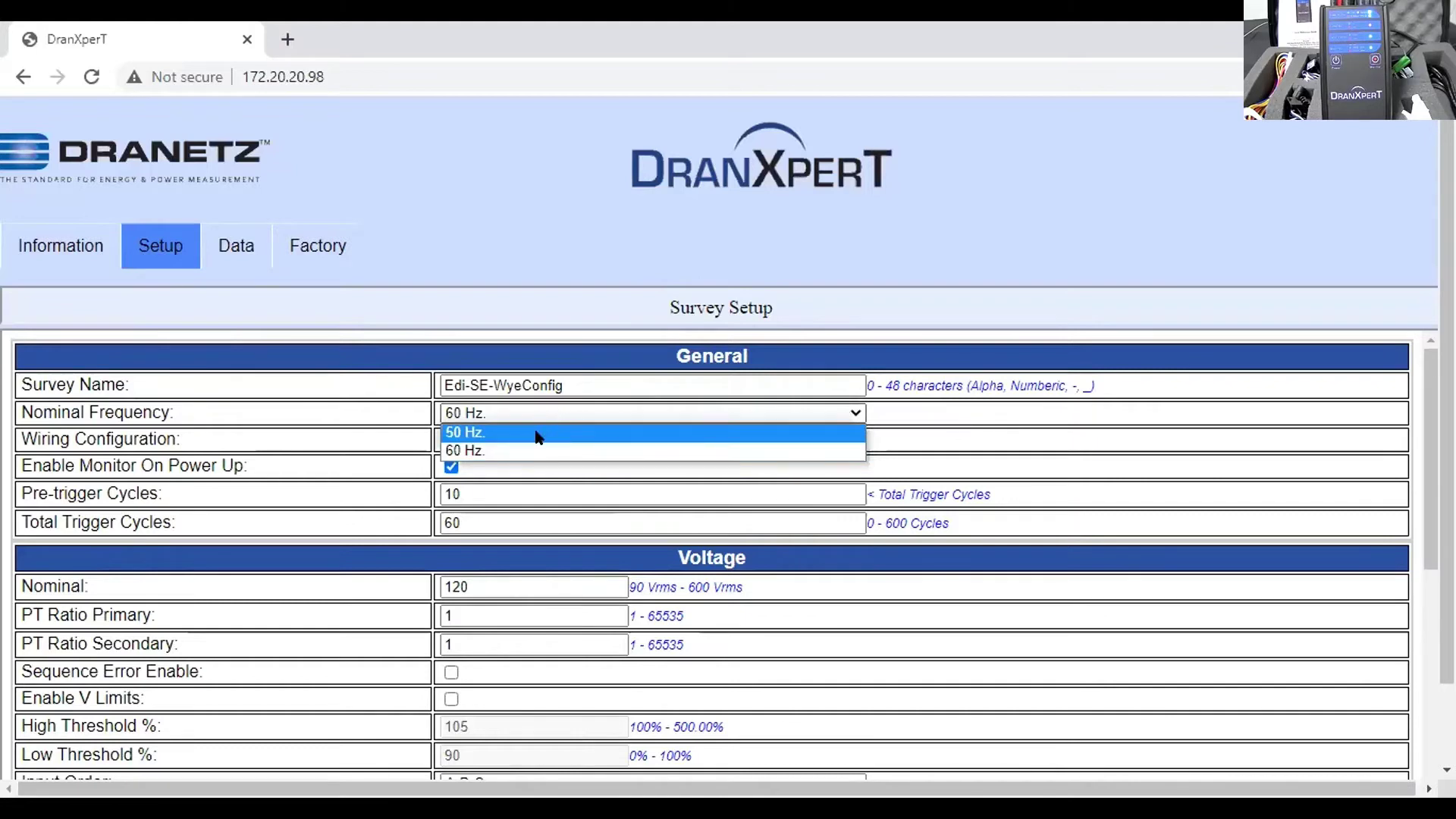
{"action": "left_click", "coordinate": [538, 453]}
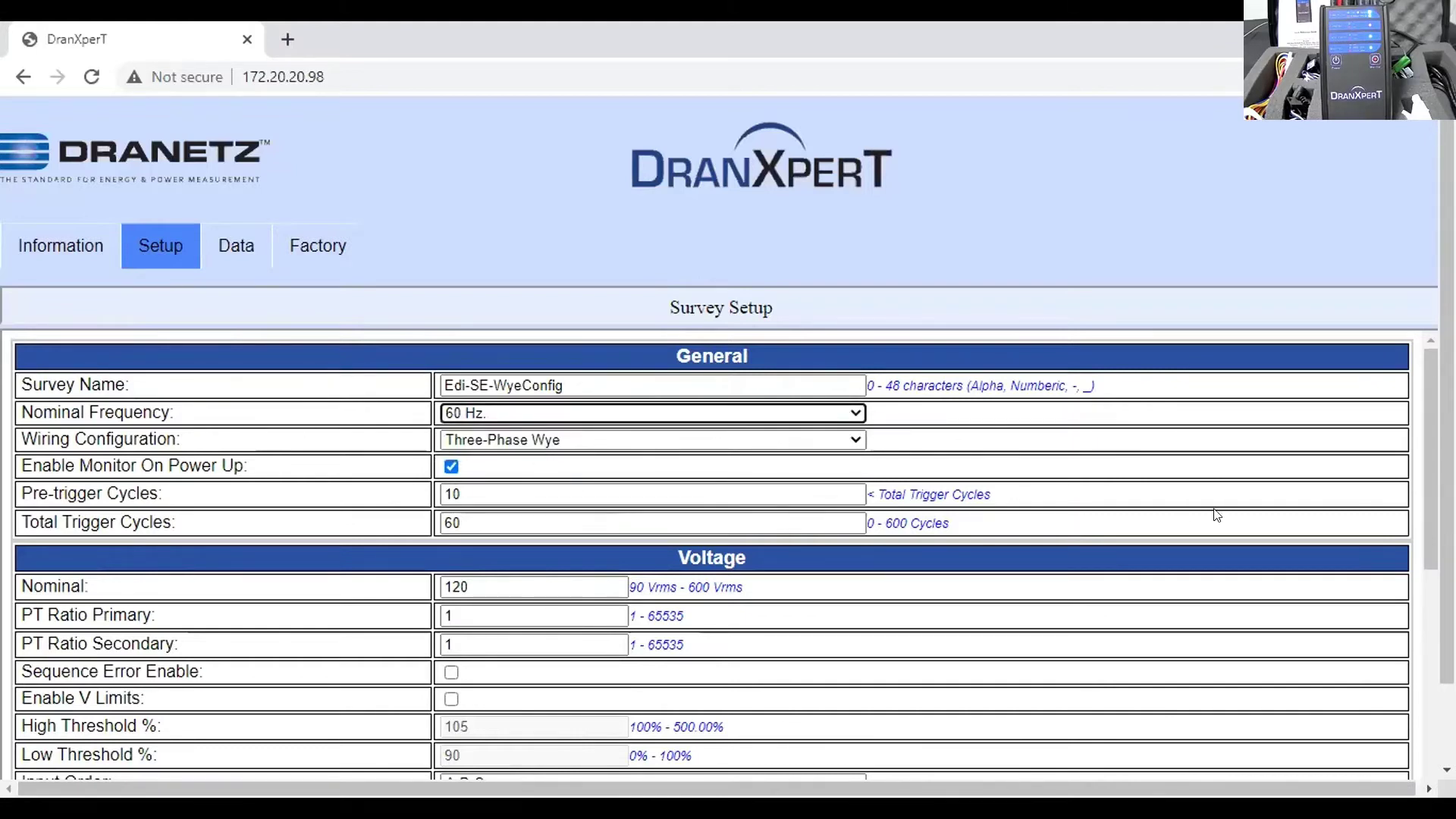
{"action": "left_click", "coordinate": [857, 441]}
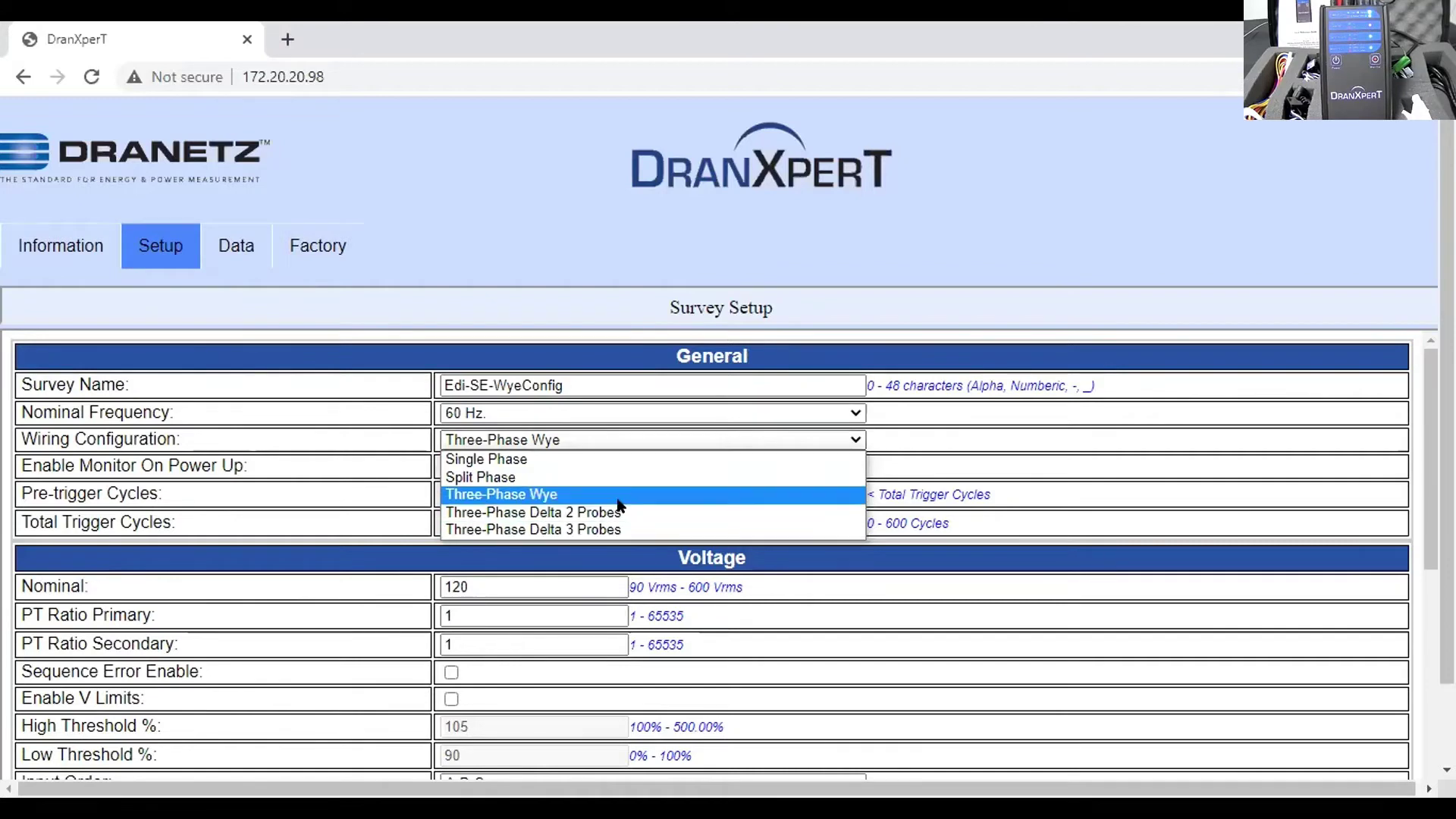
{"action": "left_click", "coordinate": [1097, 476]}
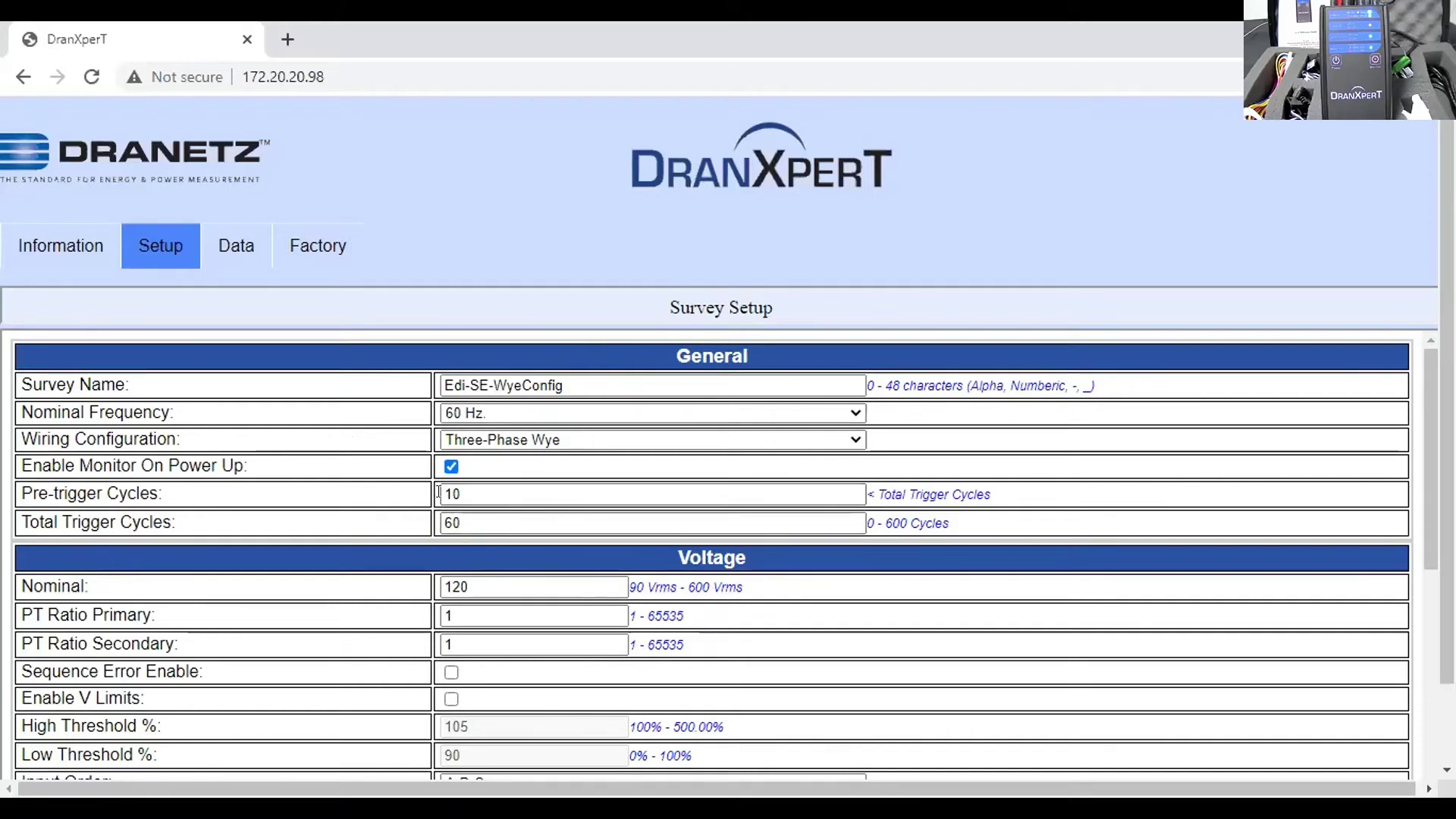
{"action": "left_click", "coordinate": [485, 492]}
{"action": "scroll", "coordinate": [726, 531], "scroll_direction": "down", "scroll_amount": 1}
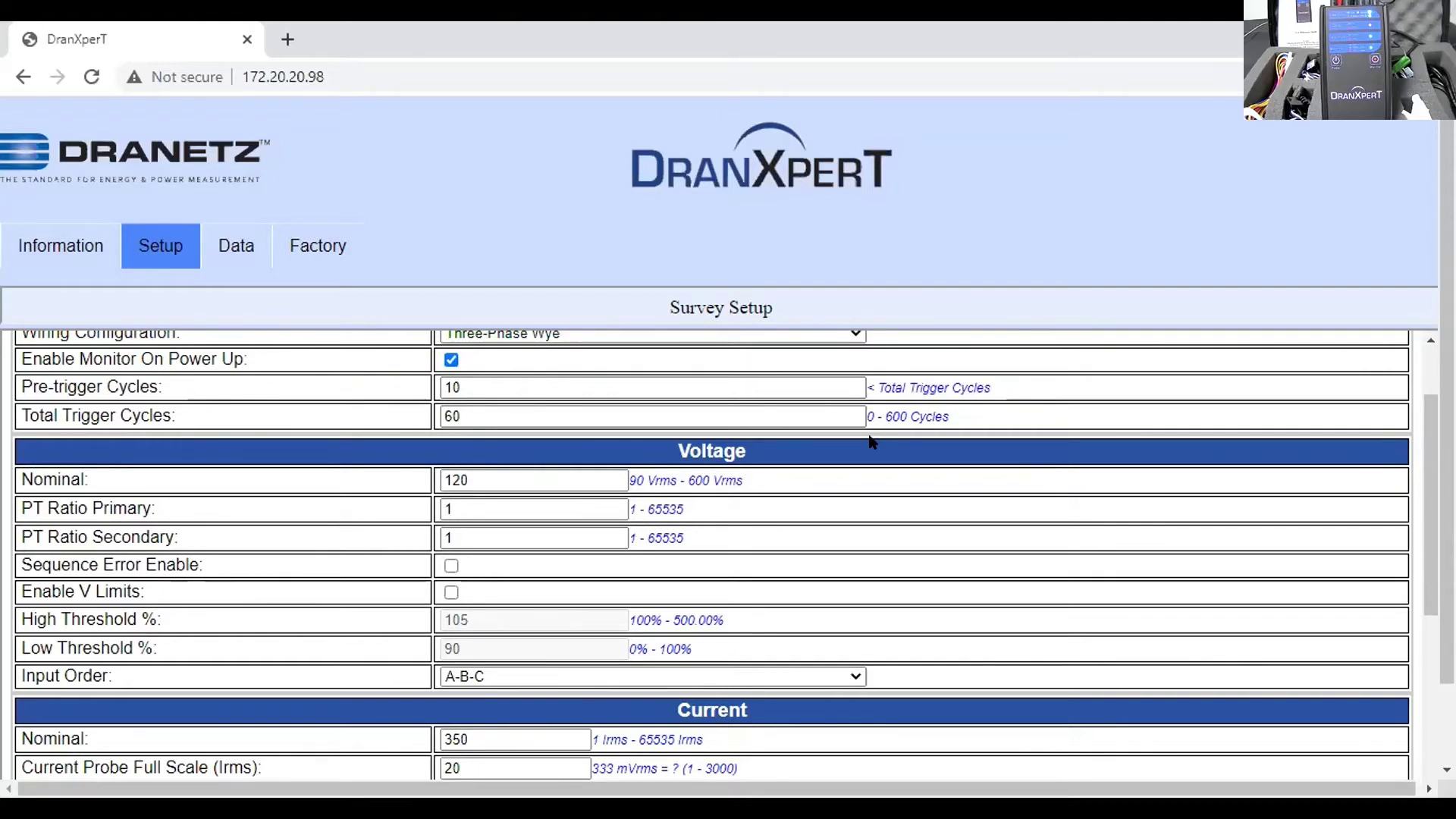
{"action": "scroll", "coordinate": [842, 449], "scroll_direction": "down", "scroll_amount": 1}
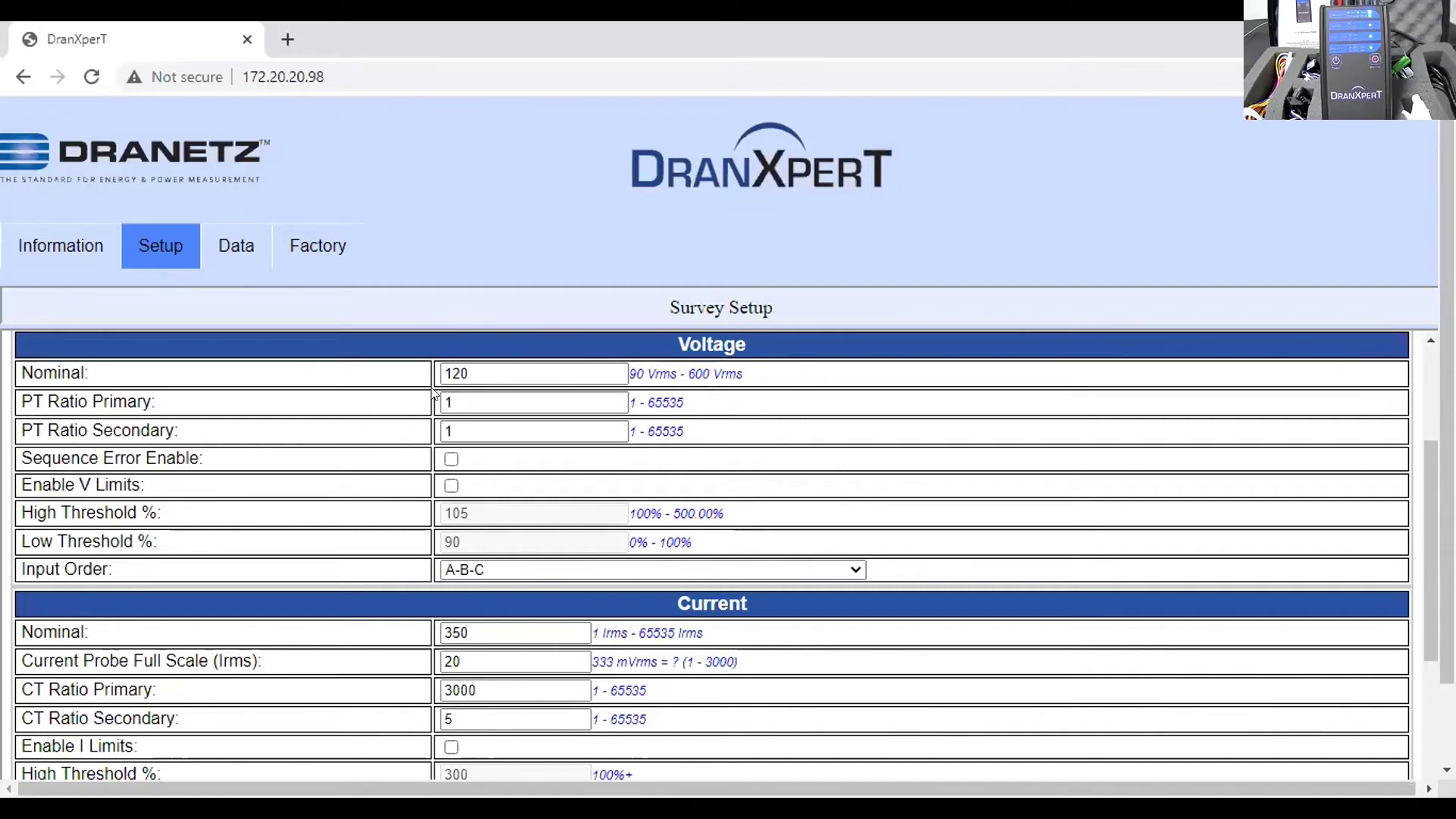
{"action": "left_click", "coordinate": [473, 406]}
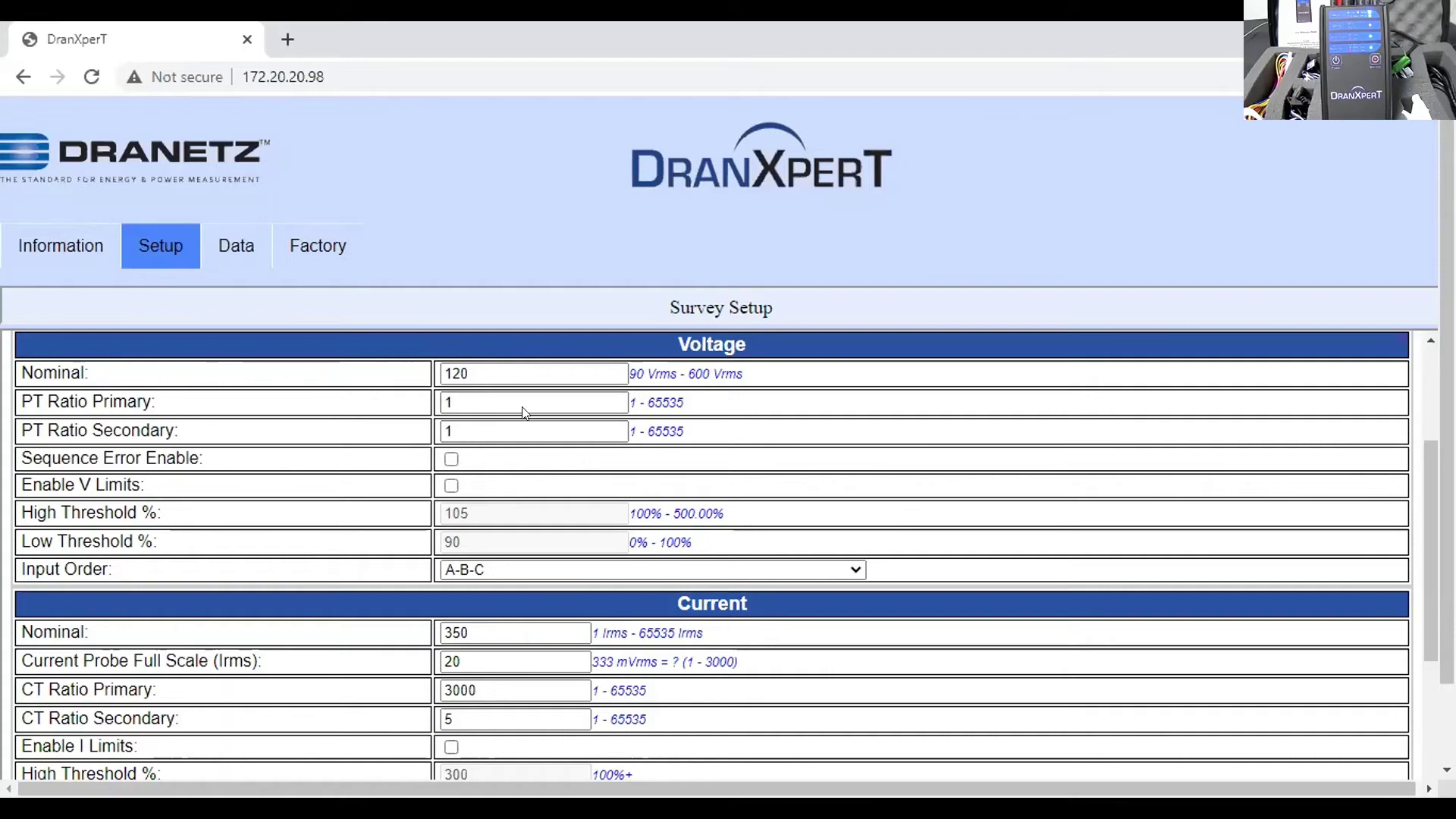
{"action": "scroll", "coordinate": [531, 417], "scroll_direction": "down", "scroll_amount": 2}
{"action": "scroll", "coordinate": [533, 417], "scroll_direction": "up", "scroll_amount": 2}
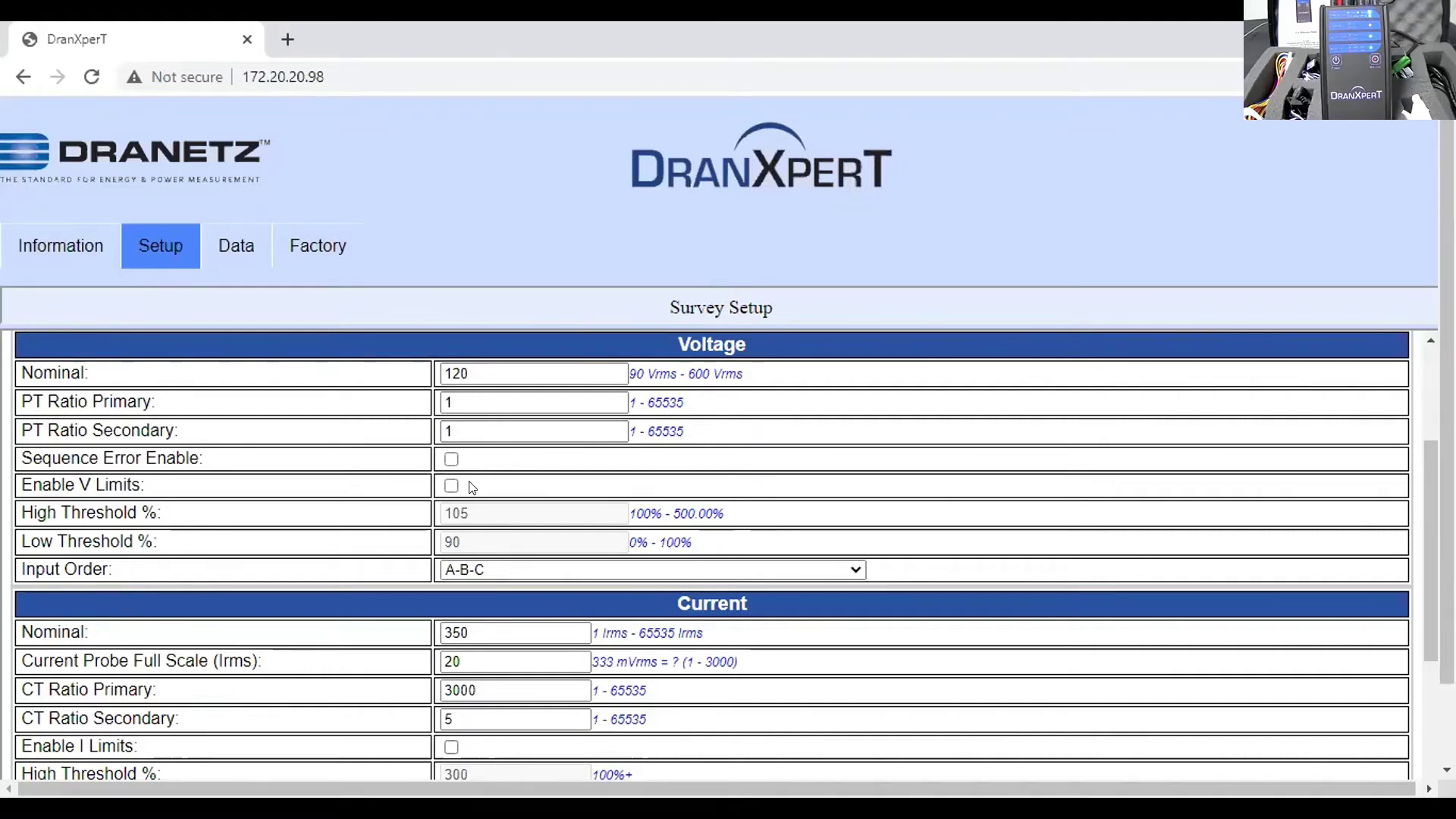
{"action": "scroll", "coordinate": [514, 481], "scroll_direction": "down", "scroll_amount": 1}
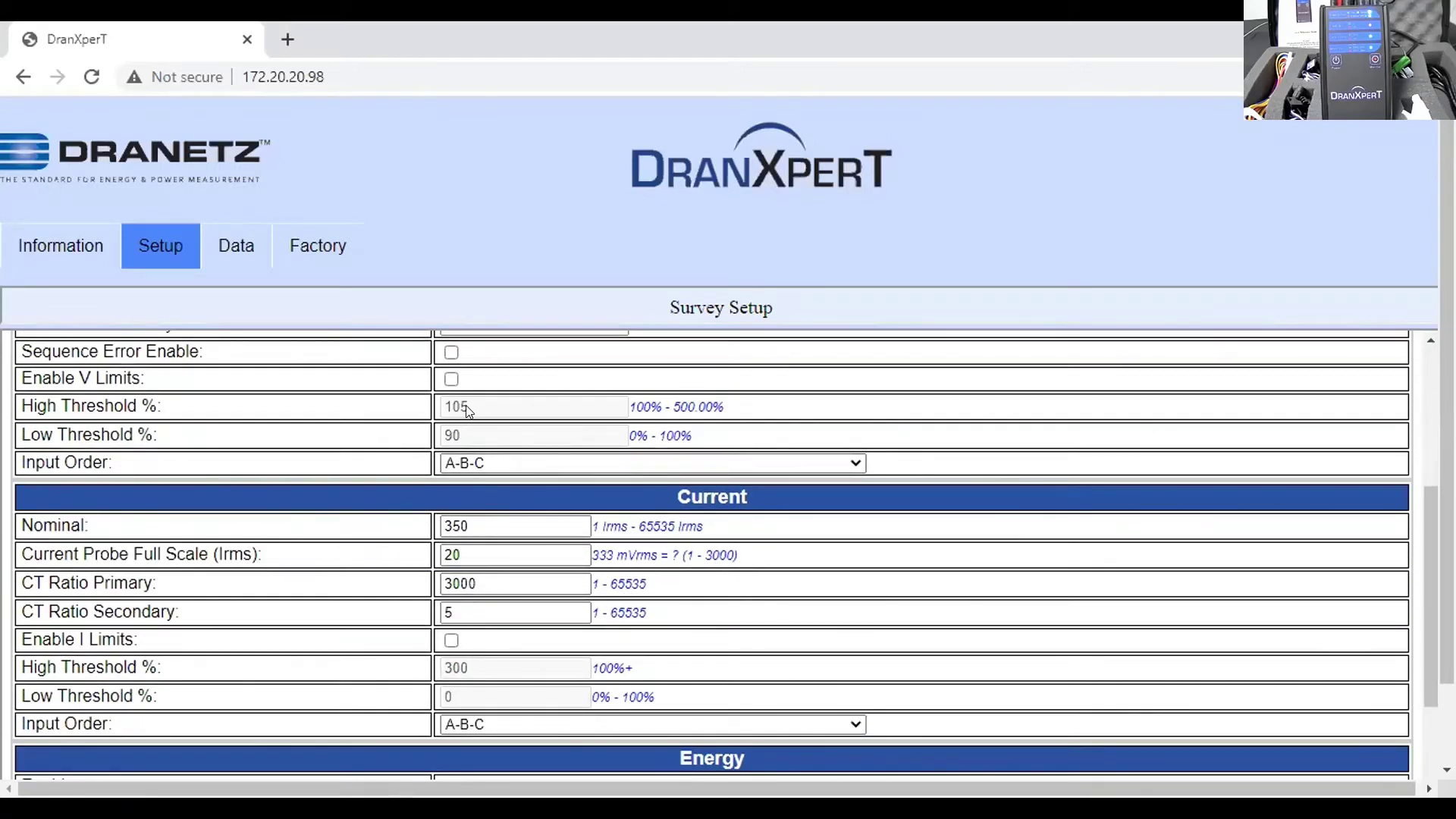
{"action": "scroll", "coordinate": [463, 412], "scroll_direction": "up", "scroll_amount": 2}
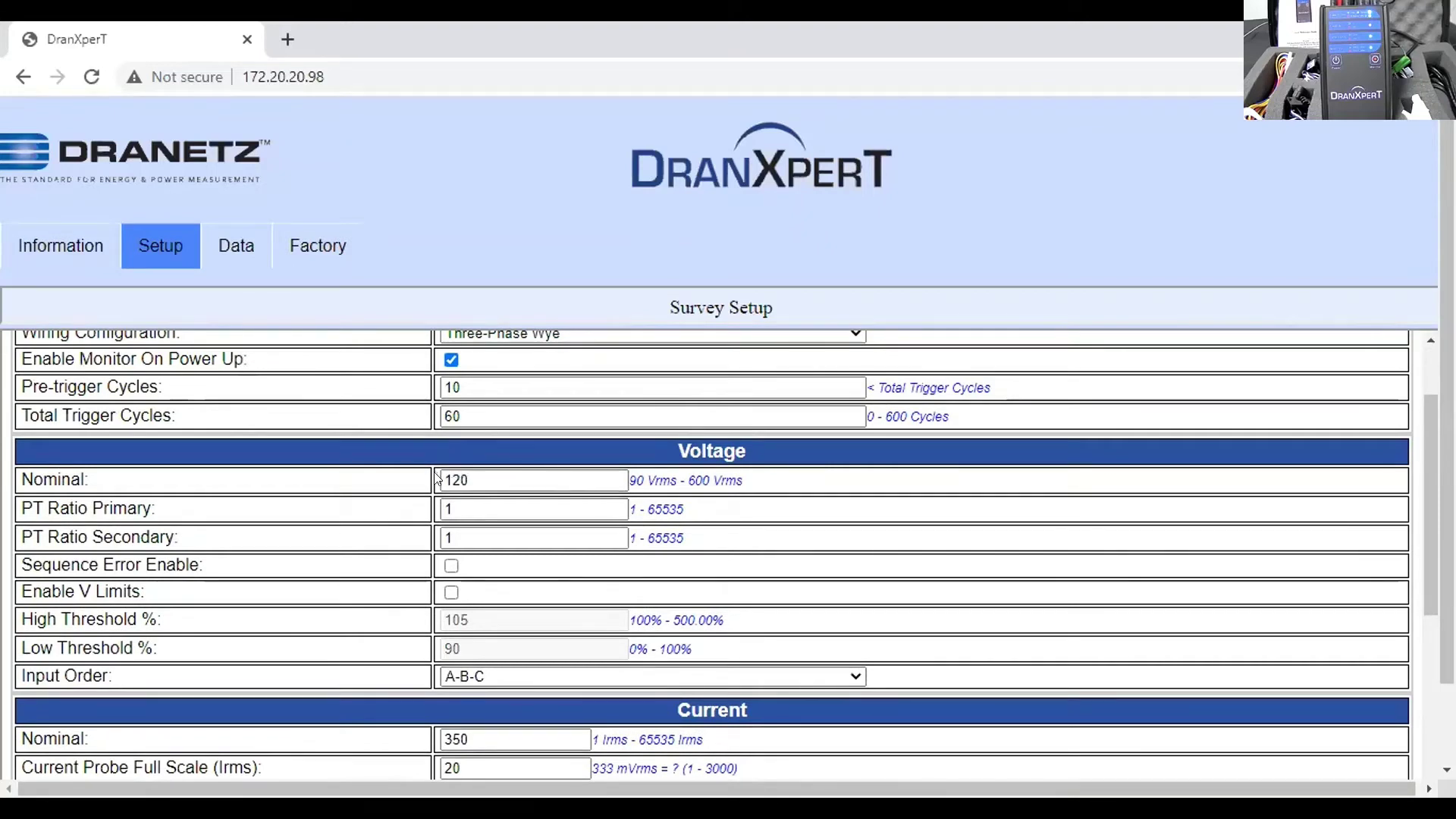
{"action": "scroll", "coordinate": [470, 481], "scroll_direction": "down", "scroll_amount": 1}
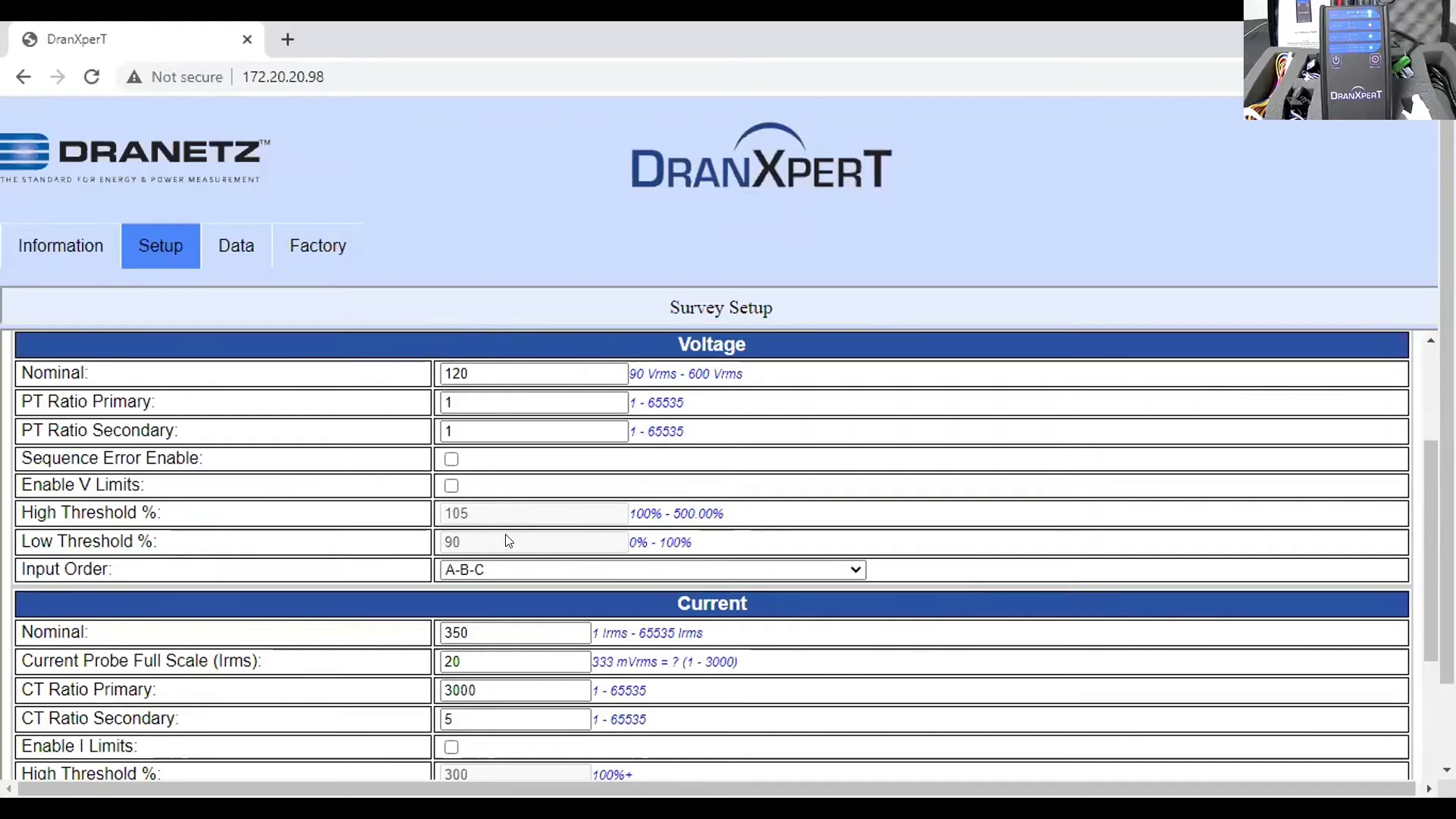
Confirm A-B-C as the voltage input order, then move down to the Current and Energy settings.
{"action": "scroll", "coordinate": [505, 541], "scroll_direction": "down", "scroll_amount": 1}
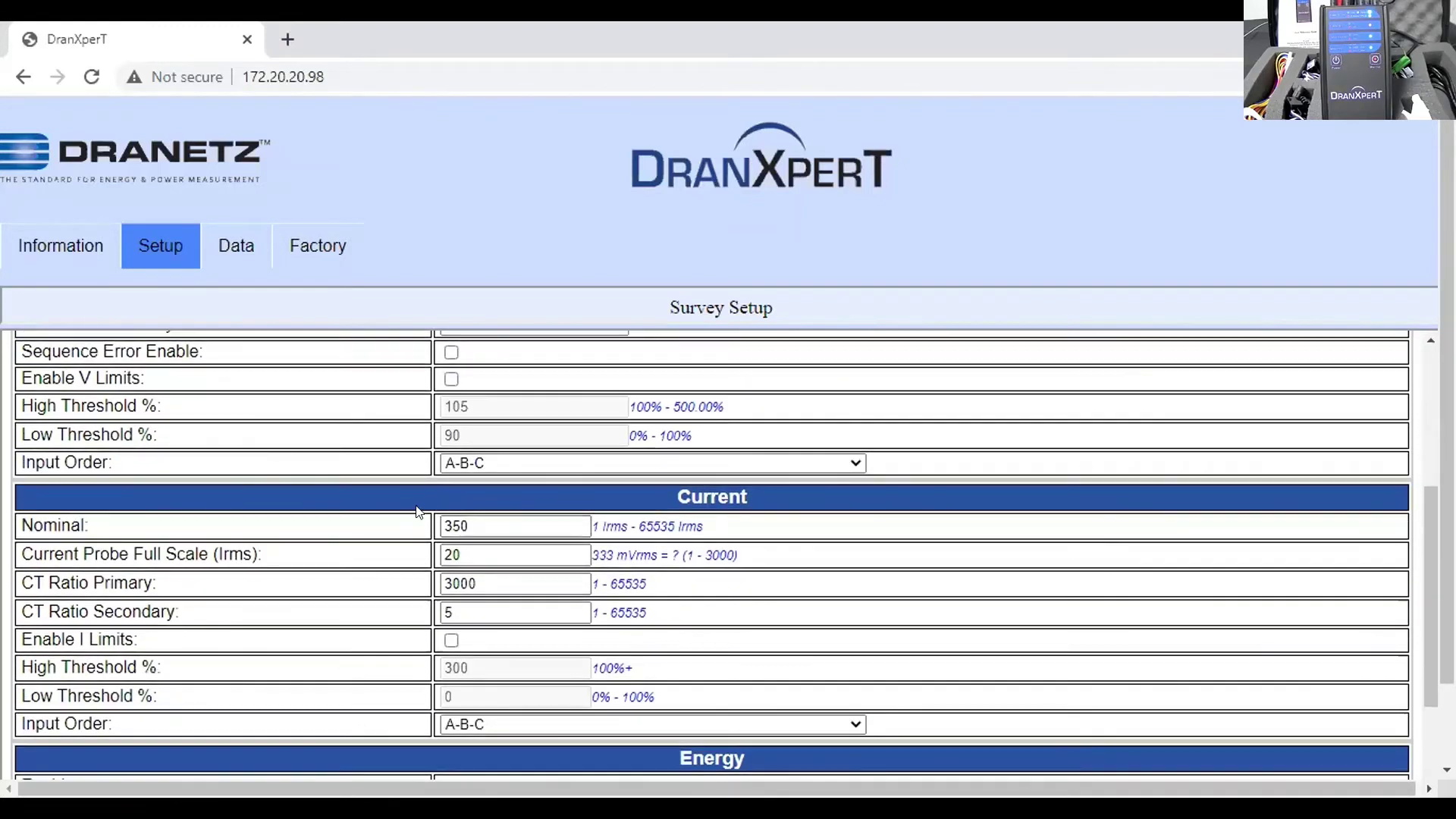
{"action": "left_click", "coordinate": [856, 464]}
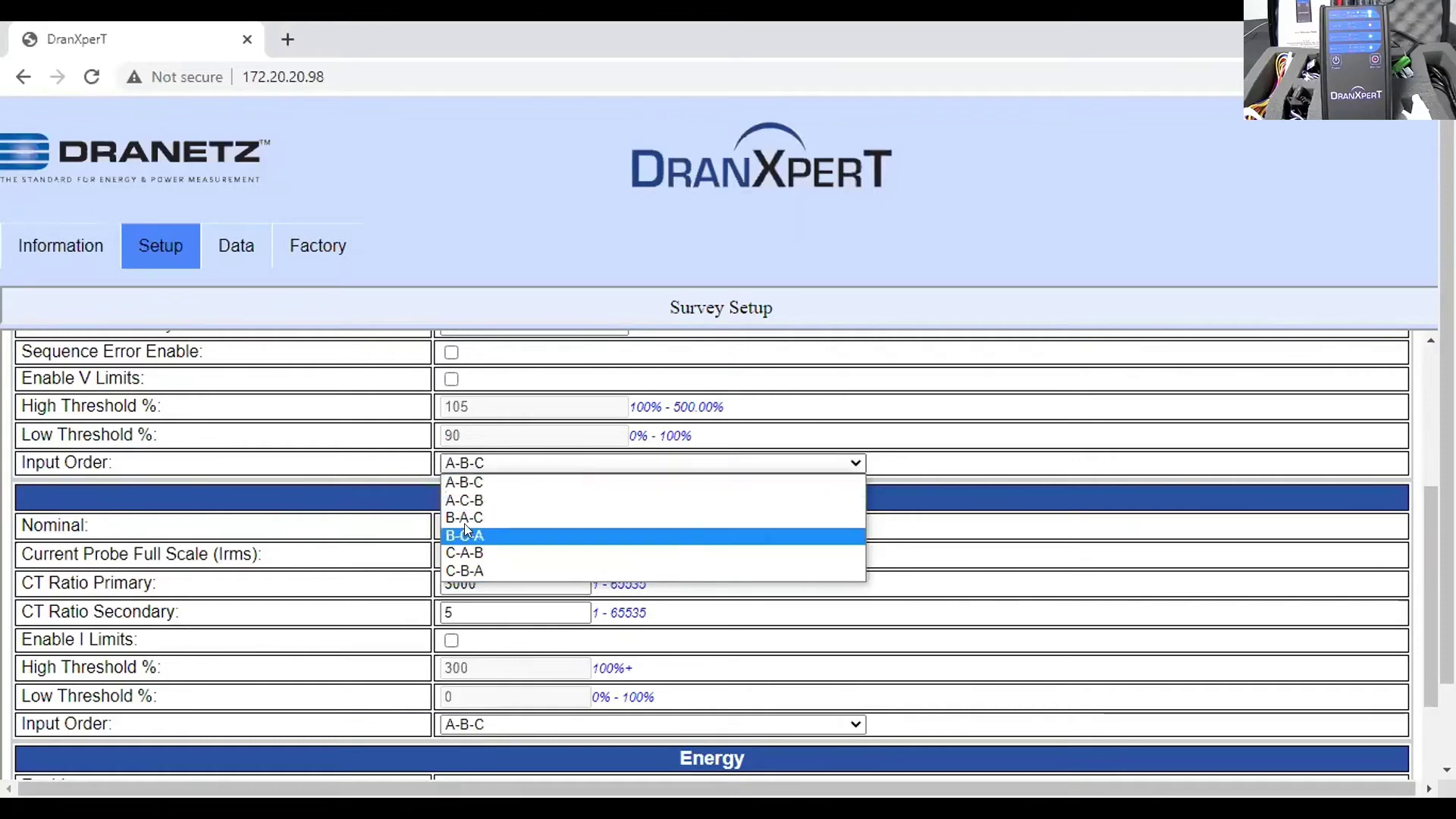
{"action": "left_click", "coordinate": [1166, 470]}
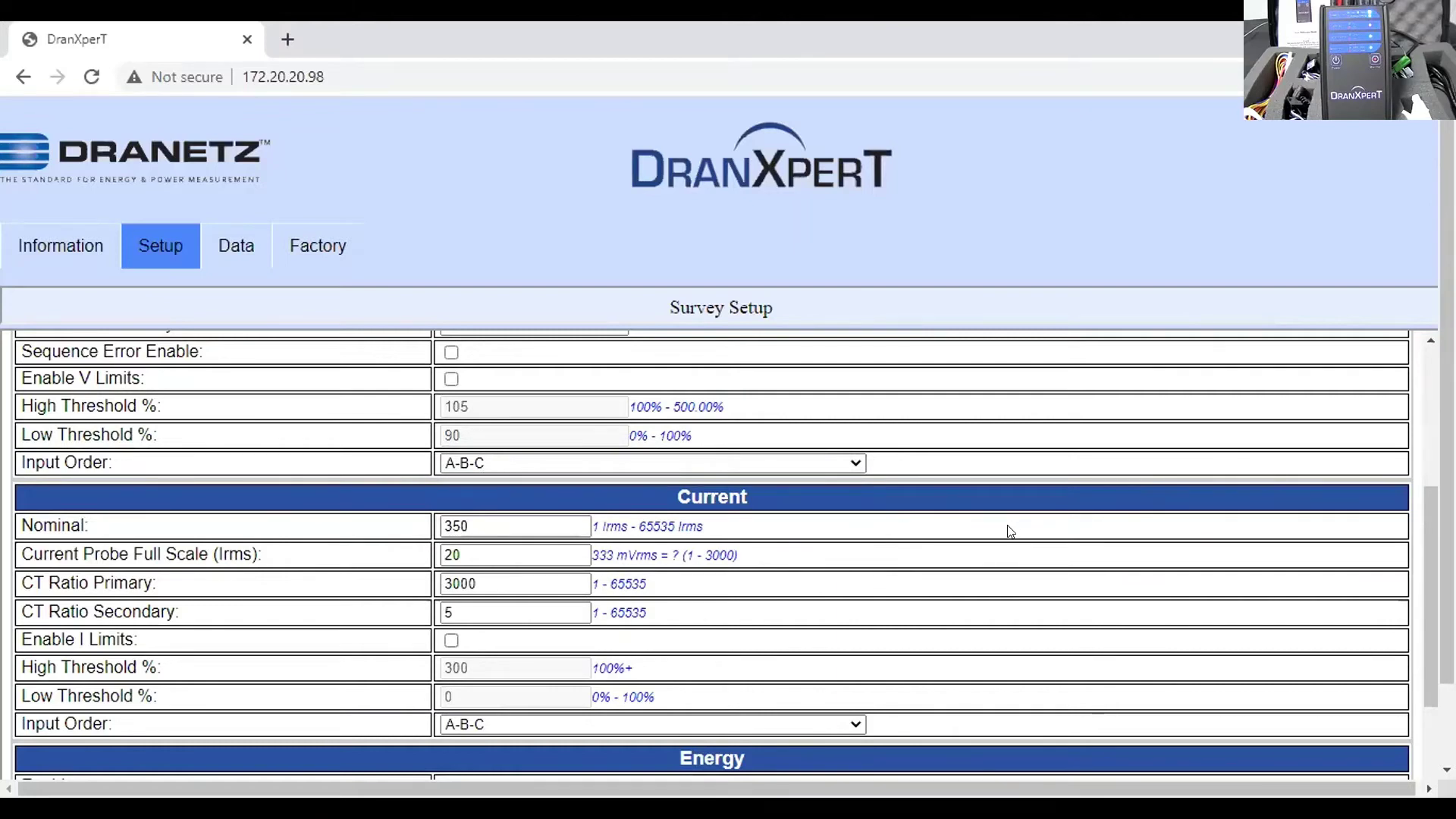
{"action": "scroll", "coordinate": [1009, 532], "scroll_direction": "down", "scroll_amount": 1}
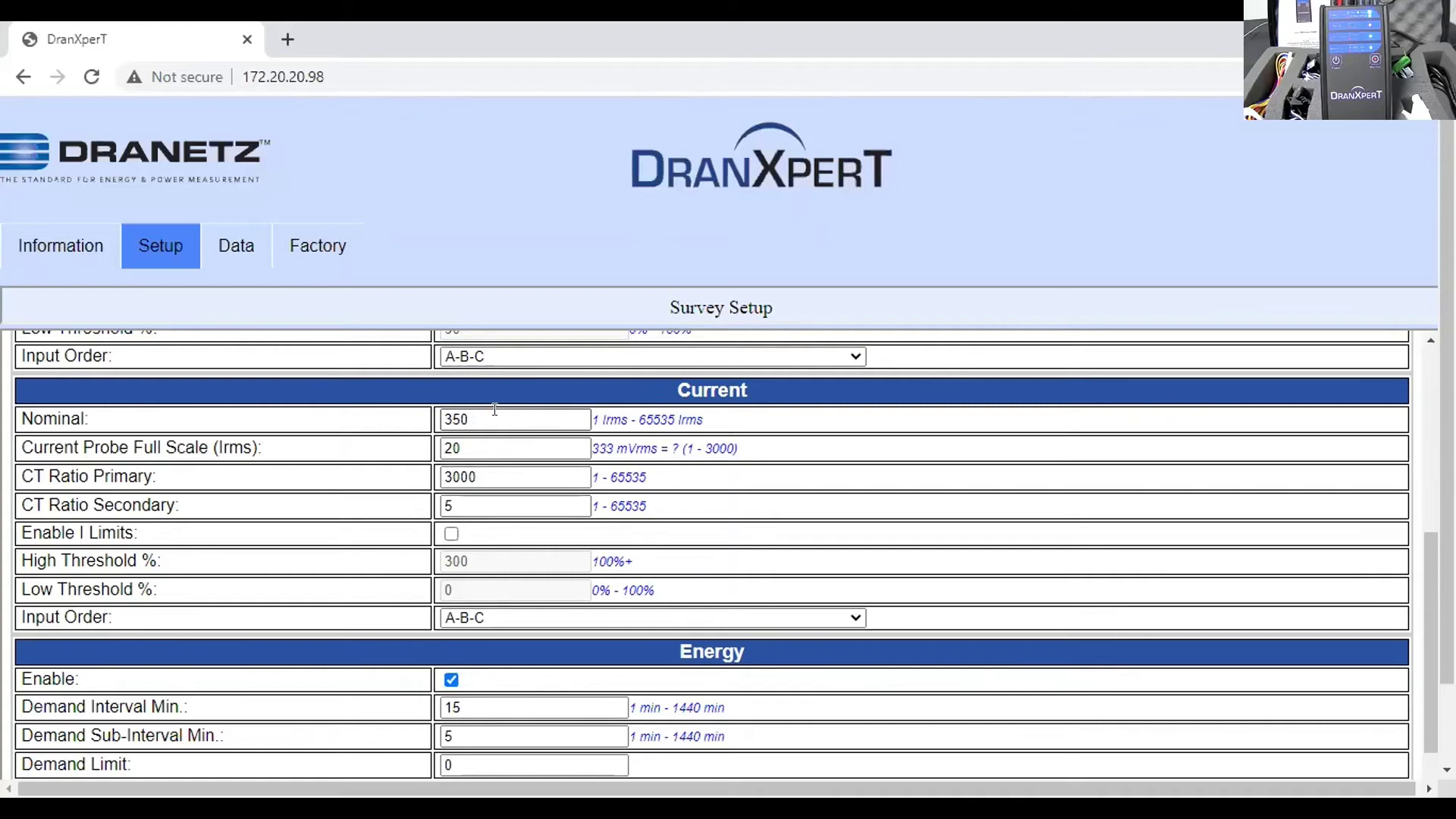
{"action": "left_click", "coordinate": [464, 445]}
{"action": "scroll", "coordinate": [731, 500], "scroll_direction": "up", "scroll_amount": 3}
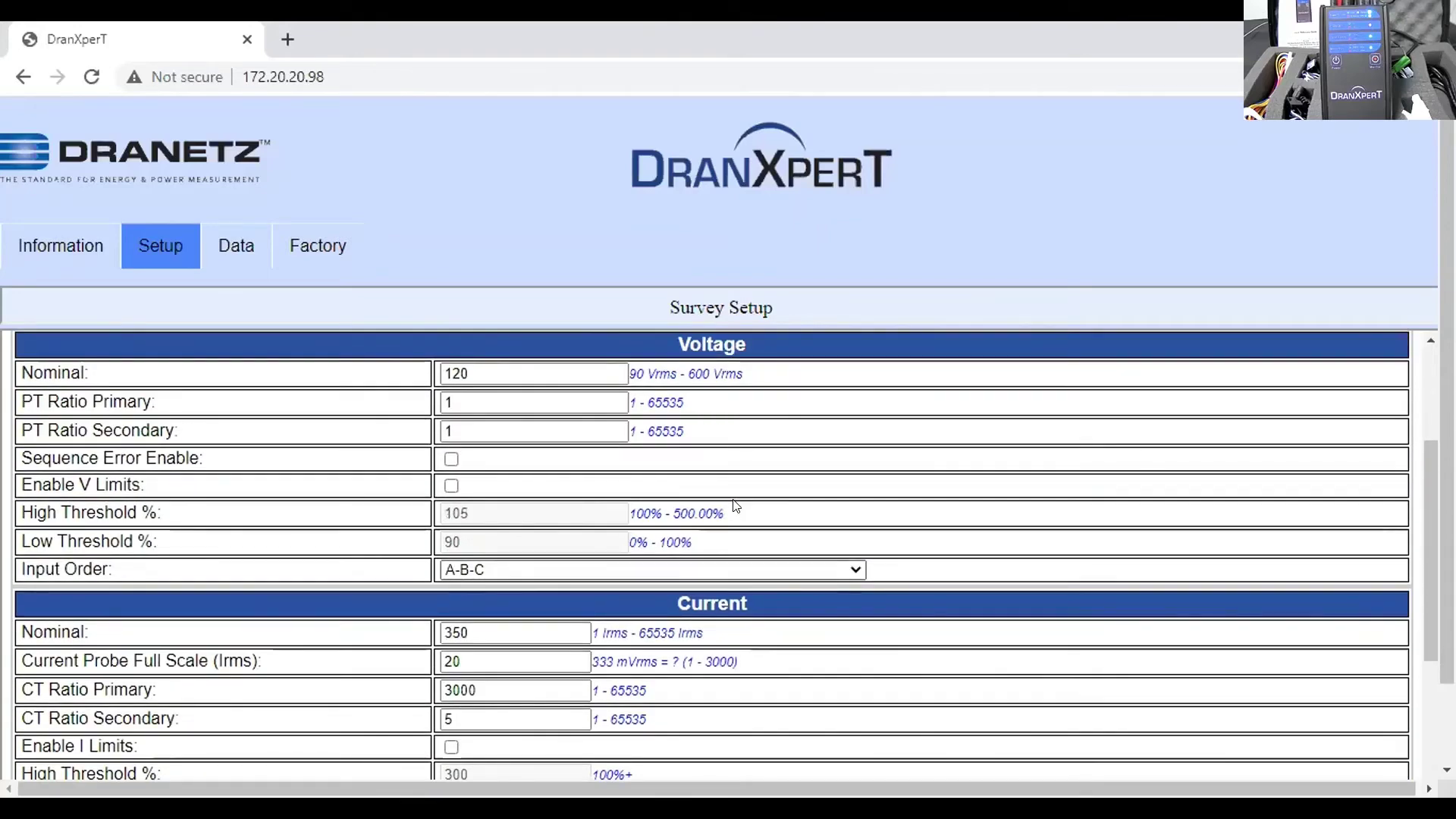
{"action": "scroll", "coordinate": [736, 507], "scroll_direction": "down", "scroll_amount": 3}
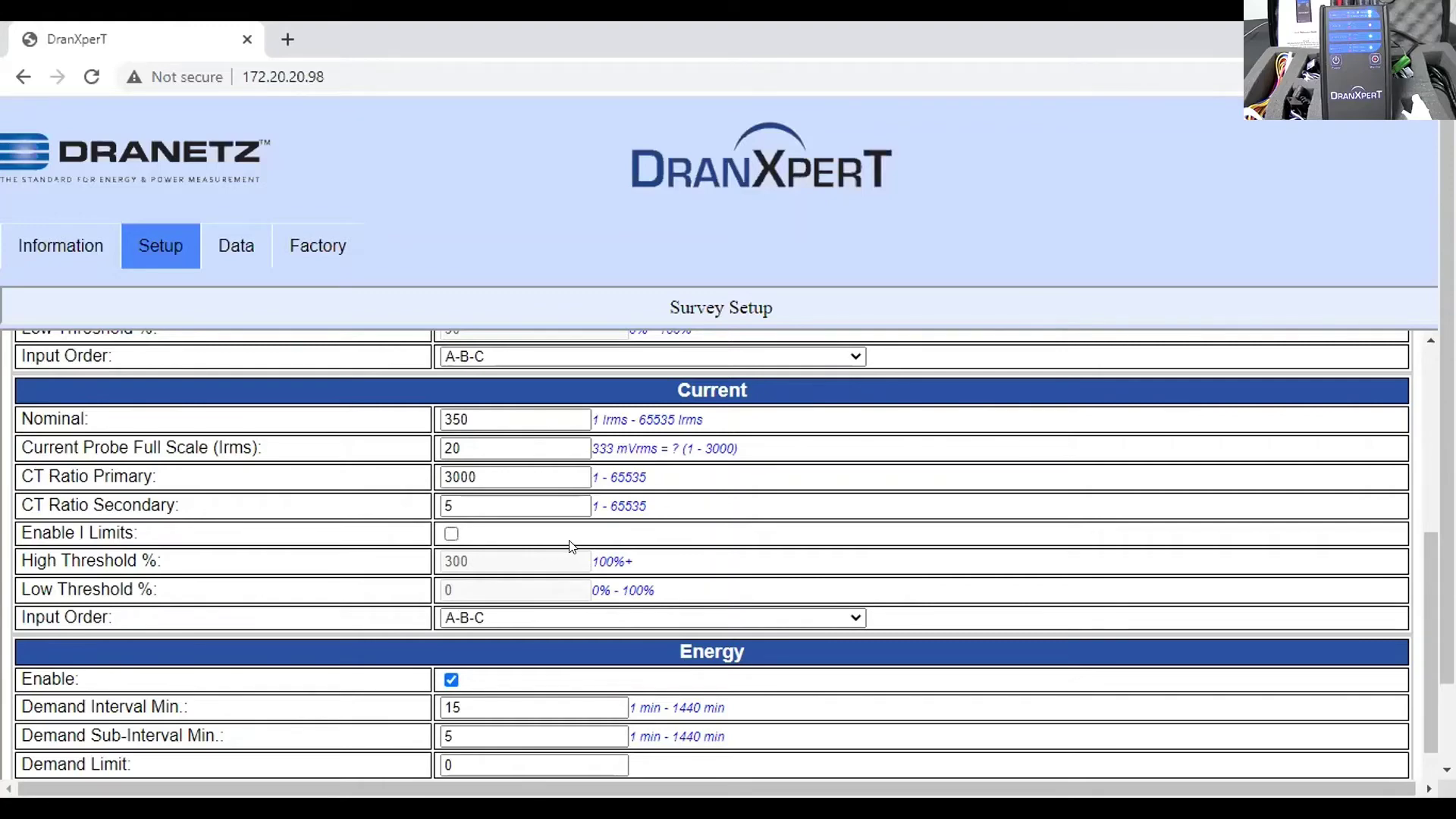
{"action": "scroll", "coordinate": [570, 546], "scroll_direction": "up", "scroll_amount": 4}
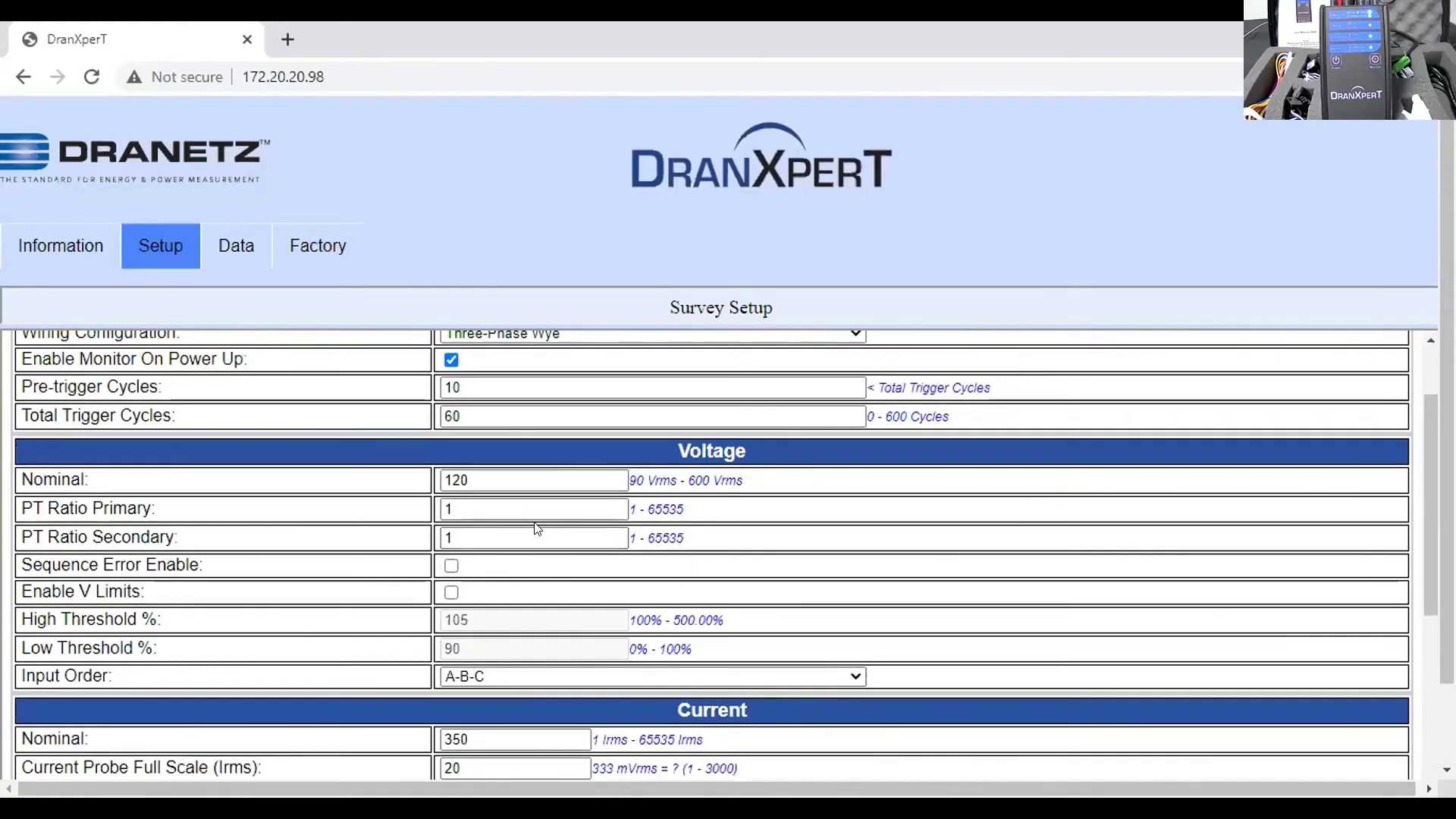
{"action": "scroll", "coordinate": [536, 516], "scroll_direction": "down", "scroll_amount": 3}
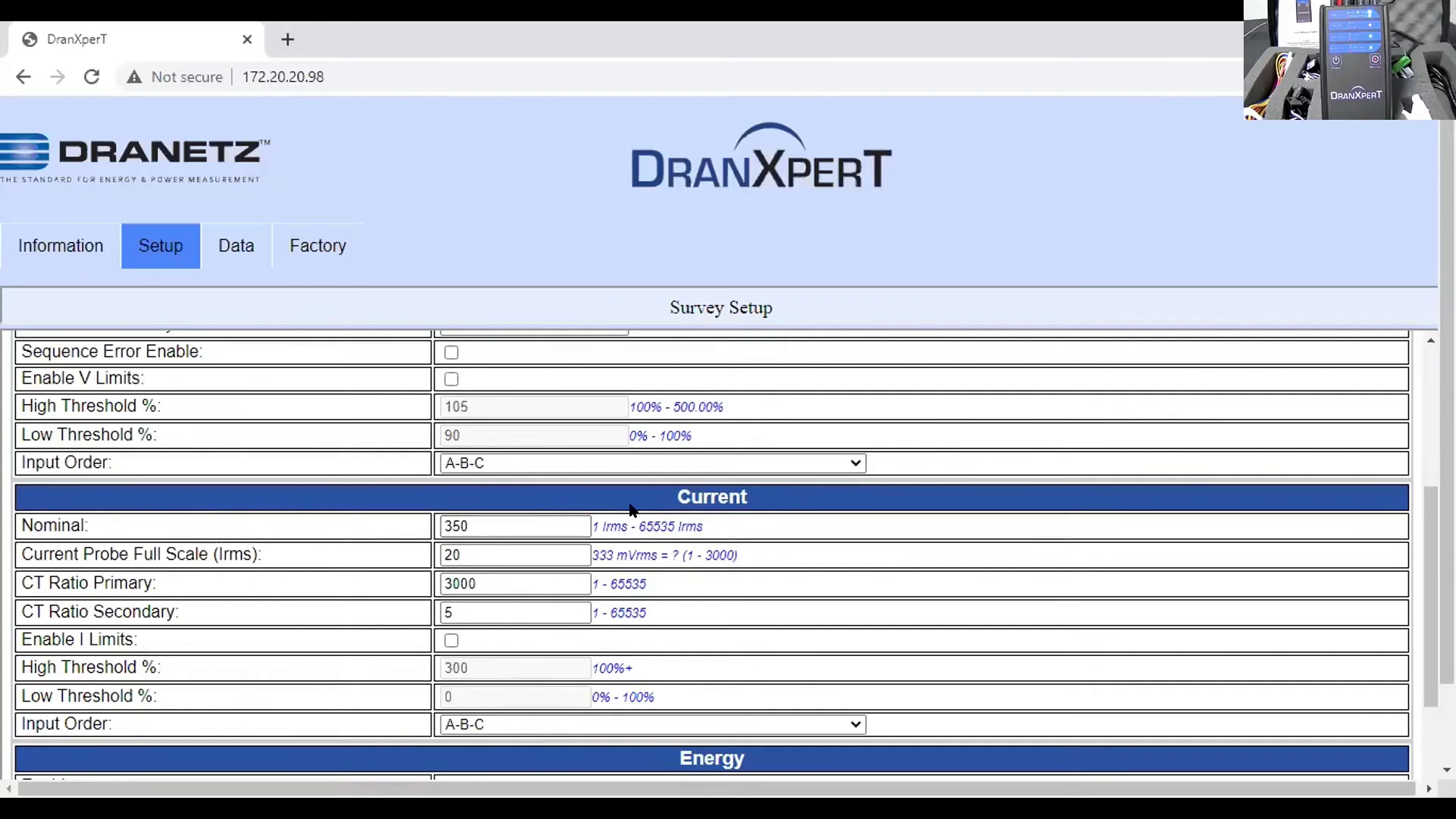
{"action": "scroll", "coordinate": [632, 504], "scroll_direction": "down", "scroll_amount": 2}
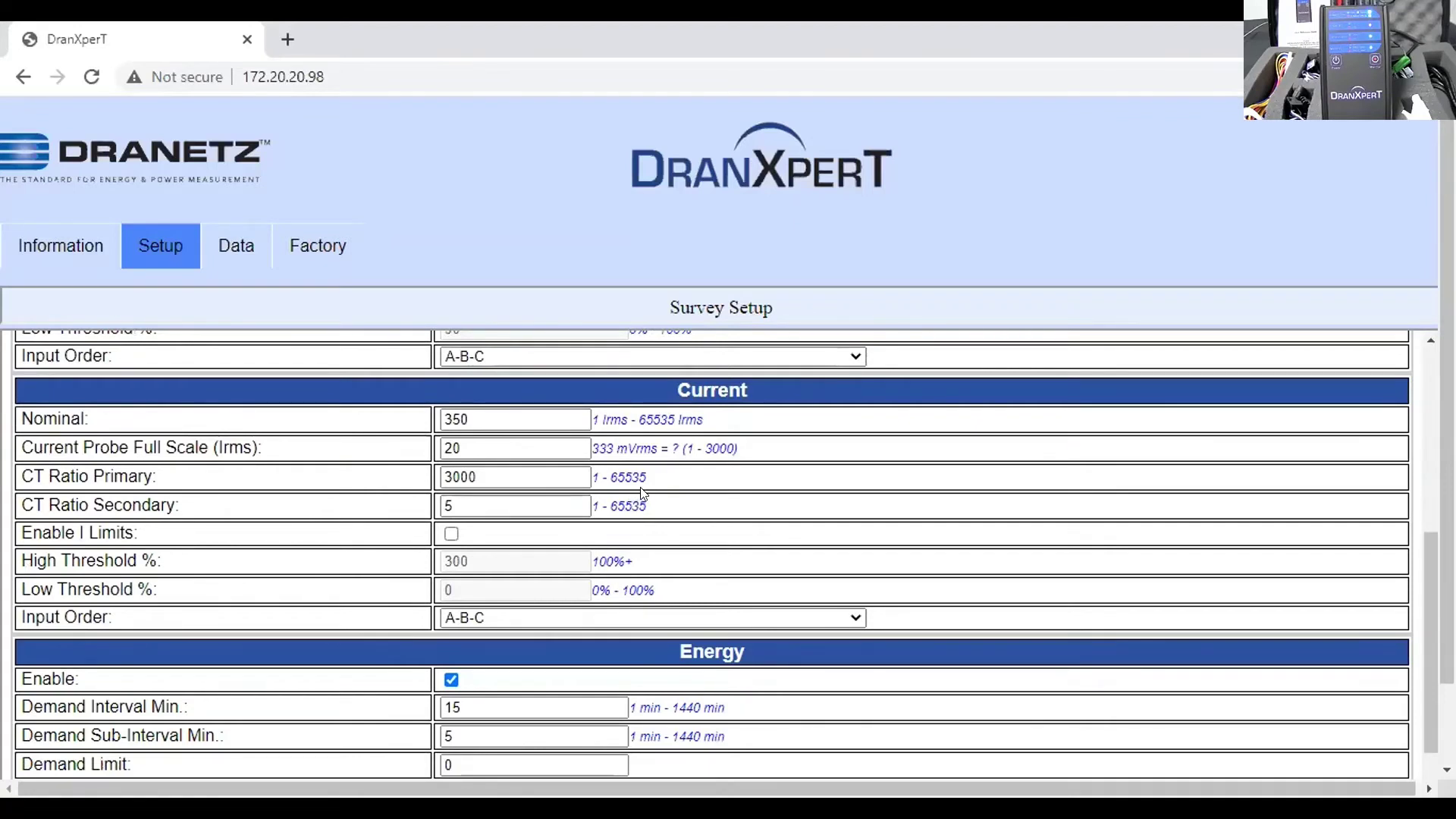
{"action": "scroll", "coordinate": [644, 494], "scroll_direction": "down", "scroll_amount": 1}
{"action": "scroll", "coordinate": [648, 489], "scroll_direction": "down", "scroll_amount": 1}
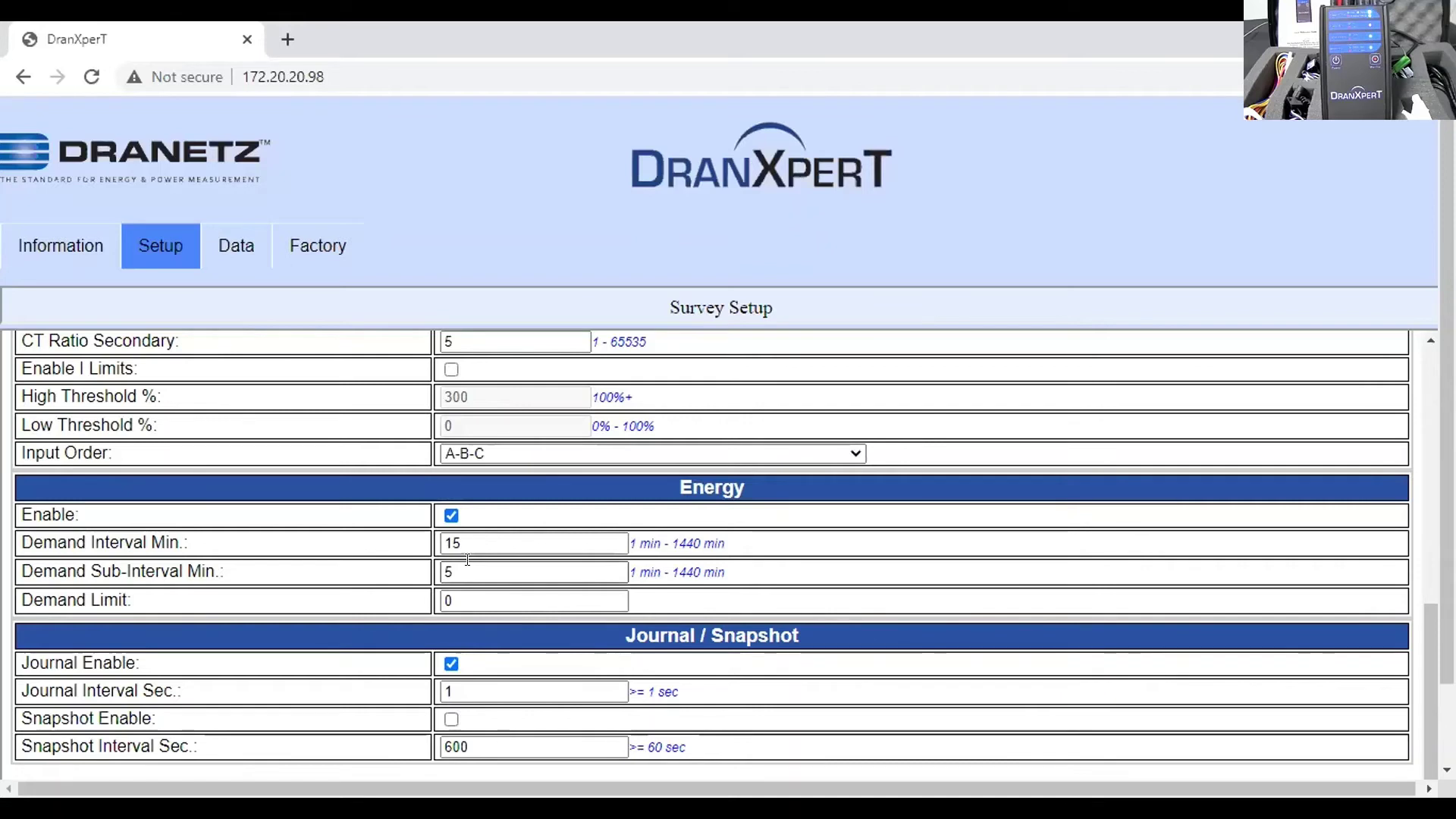
{"action": "left_click", "coordinate": [455, 597]}
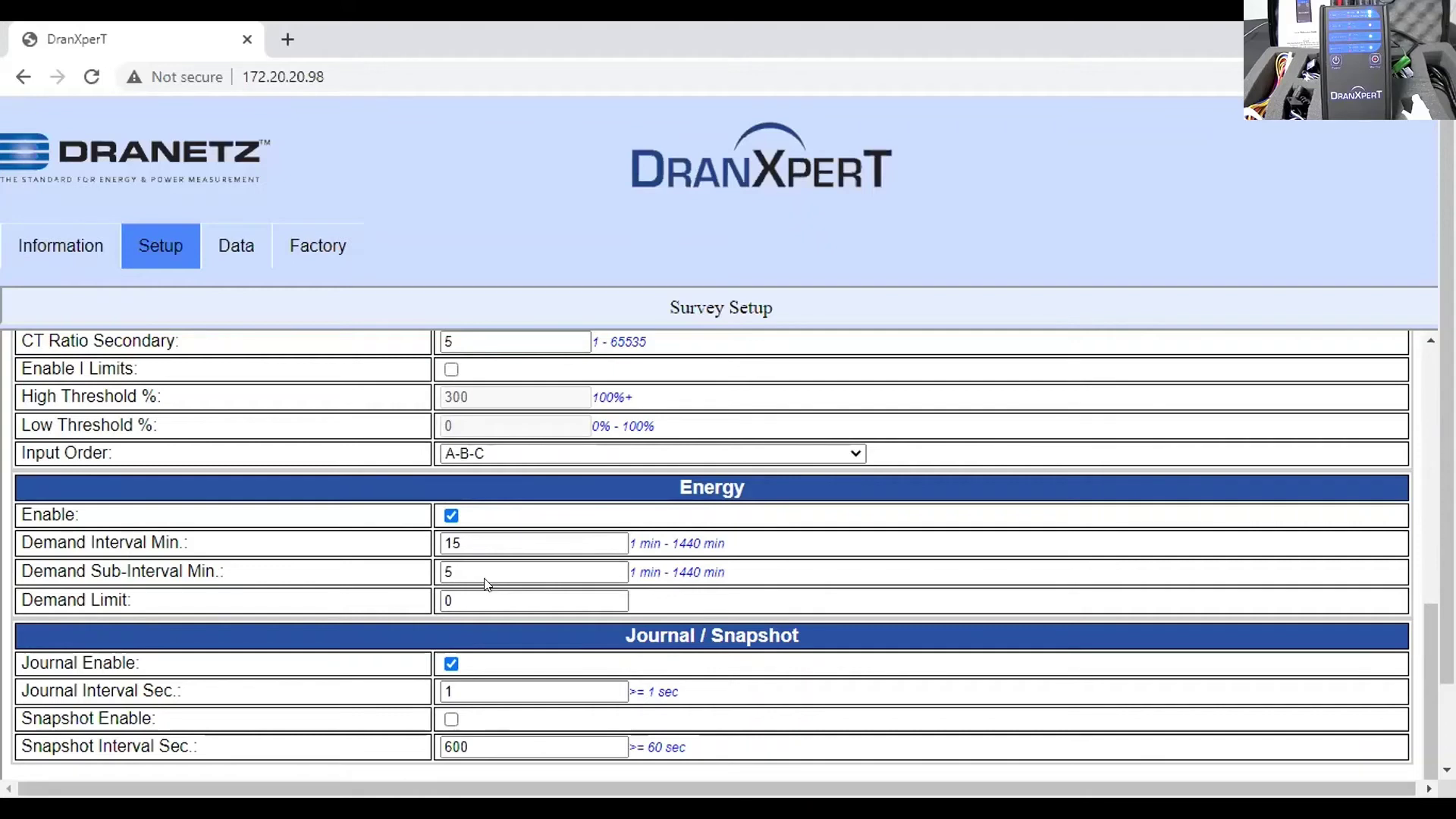
{"action": "scroll", "coordinate": [491, 576], "scroll_direction": "down", "scroll_amount": 2}
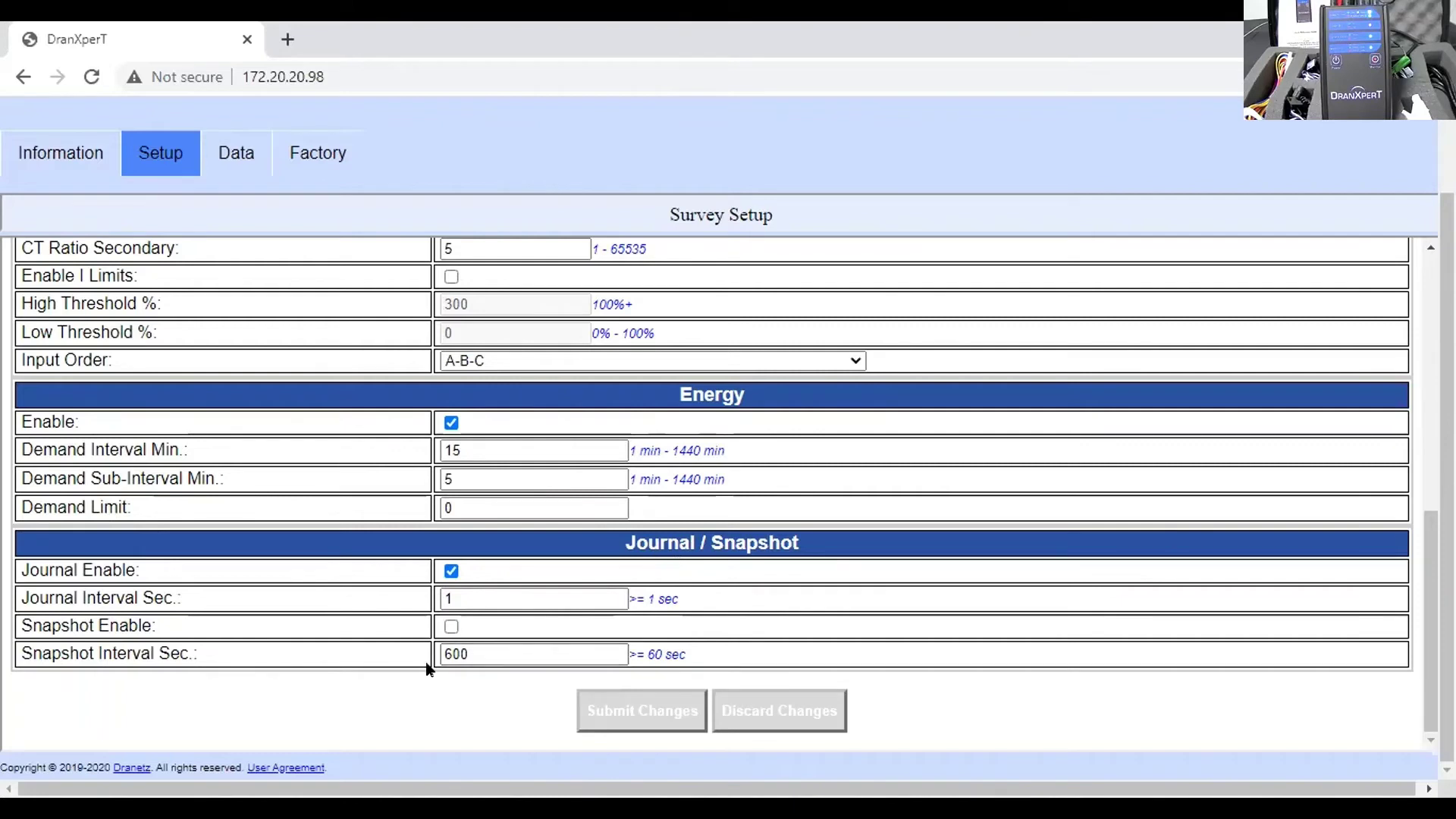
Review the survey form without submitting it, ending at the Data menu's Meters and List Files choices.
{"action": "left_click", "coordinate": [471, 656]}
{"action": "scroll", "coordinate": [546, 425], "scroll_direction": "up", "scroll_amount": 7}
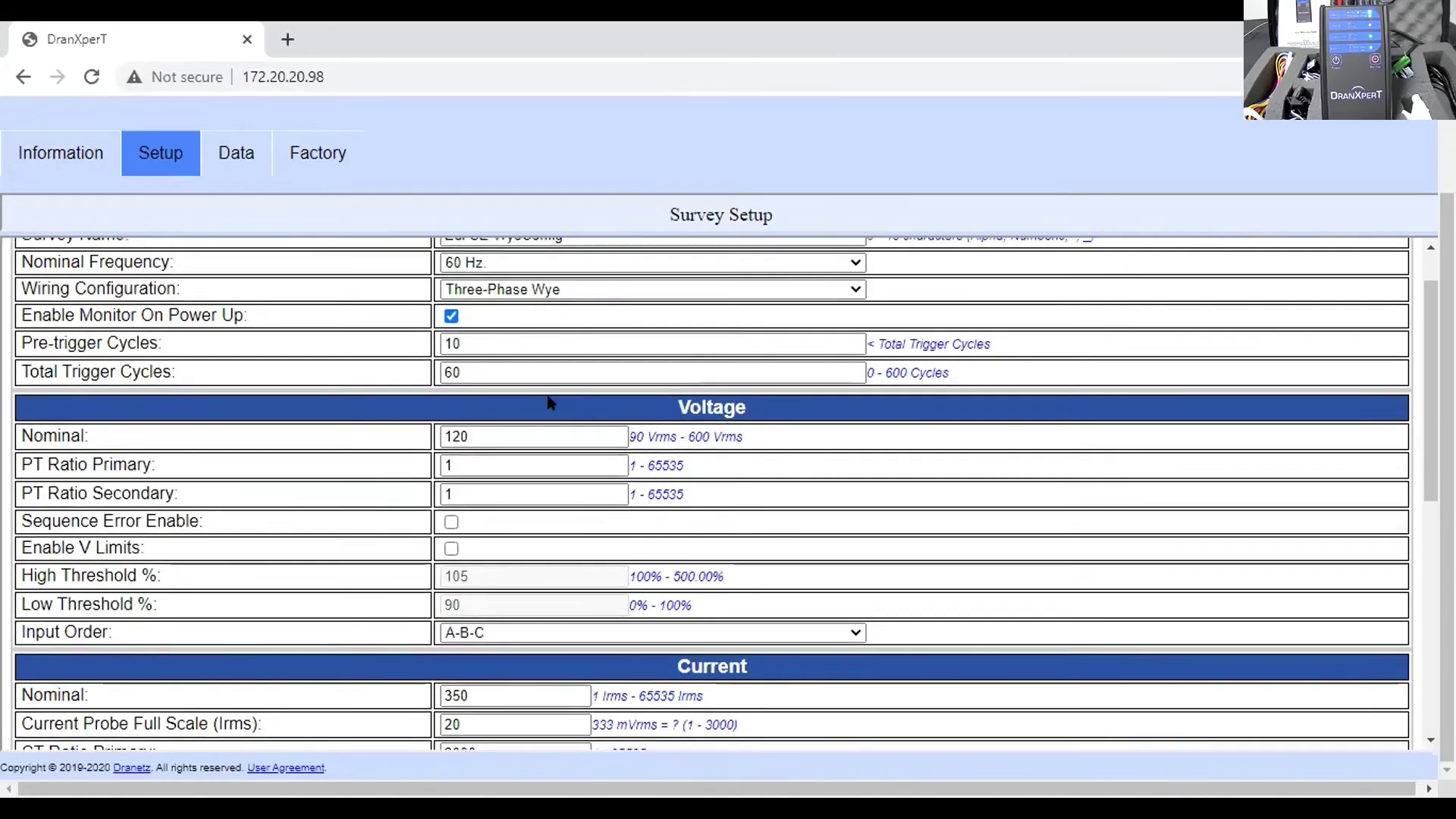
{"action": "scroll", "coordinate": [549, 394], "scroll_direction": "up", "scroll_amount": 4}
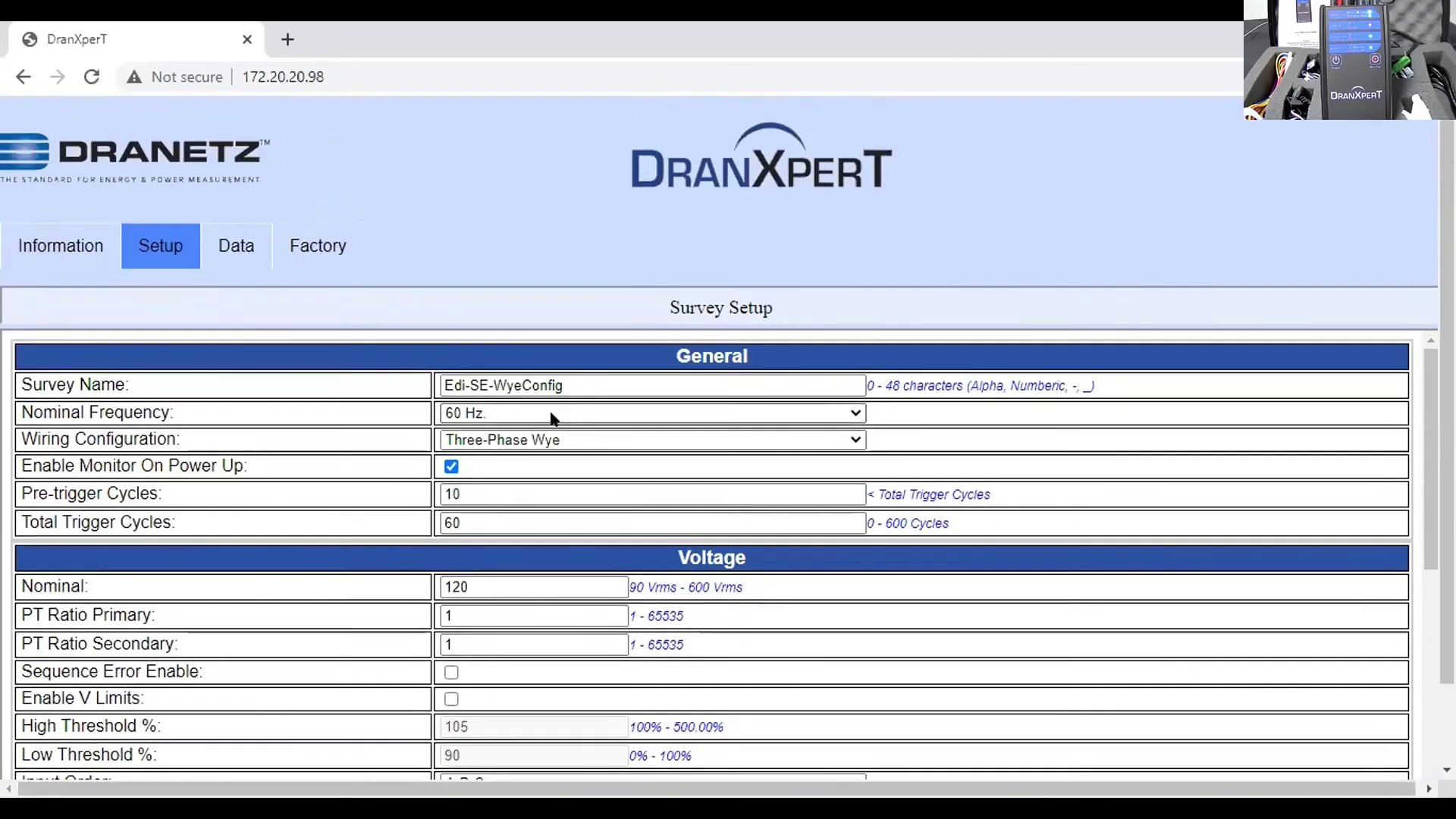
{"action": "scroll", "coordinate": [553, 410], "scroll_direction": "down", "scroll_amount": 4}
{"action": "scroll", "coordinate": [553, 413], "scroll_direction": "down", "scroll_amount": 5}
{"action": "scroll", "coordinate": [568, 455], "scroll_direction": "down", "scroll_amount": 2}
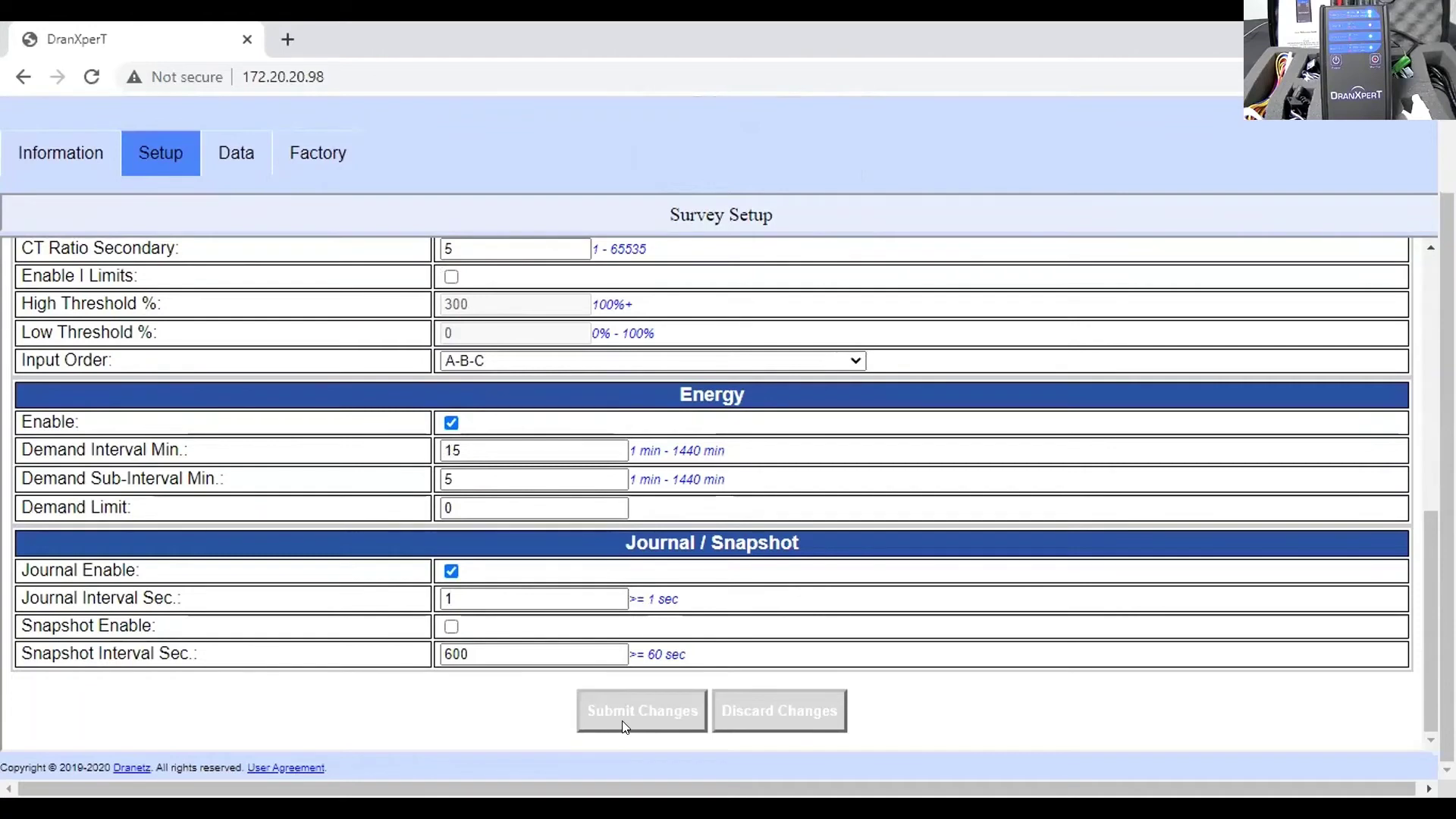
{"action": "mouse_move", "coordinate": [226, 165]}
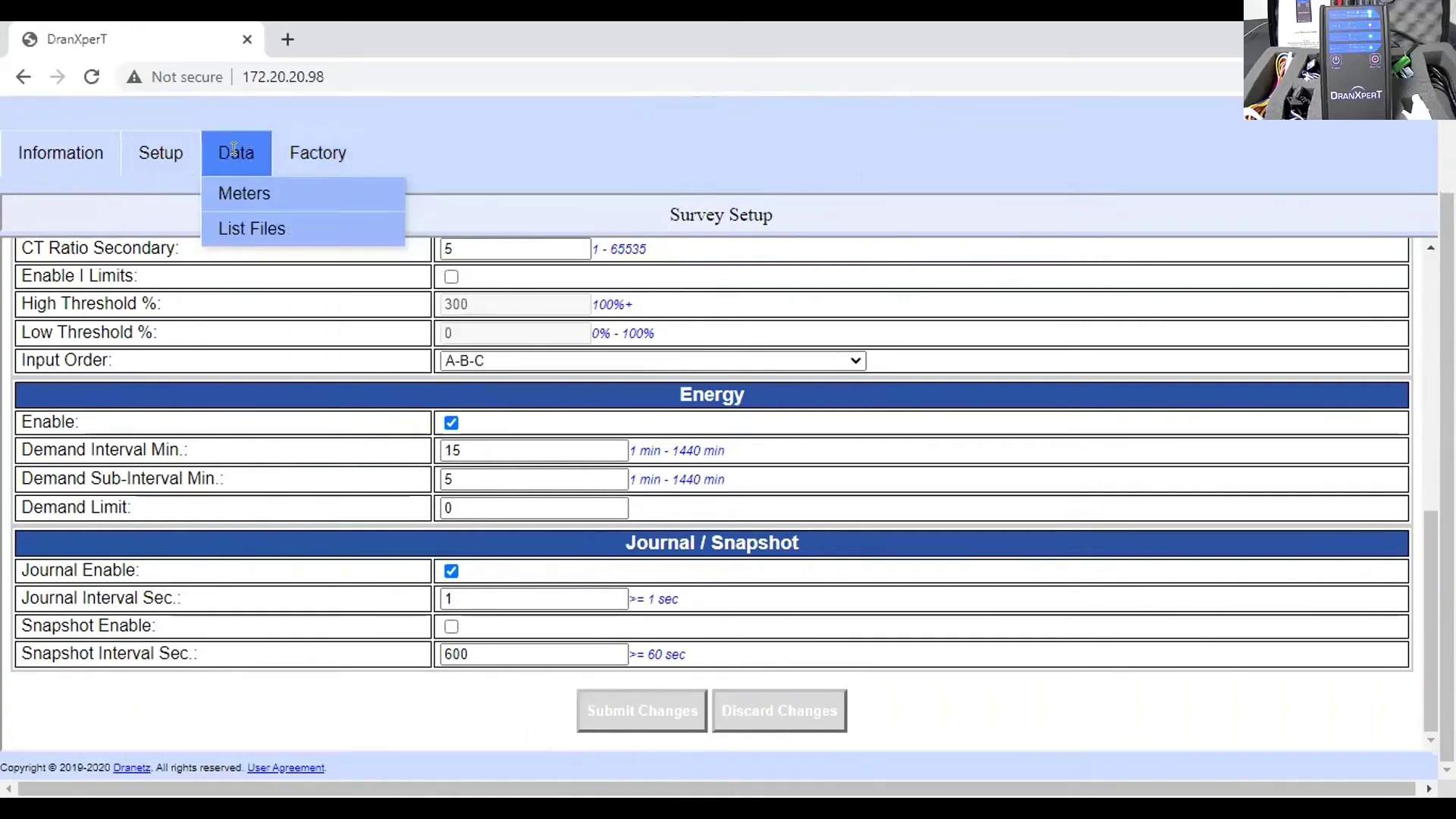
Open Data > Meters and review live Energy and Power readings, including 189.042 kW total true power.
{"action": "left_click", "coordinate": [236, 190]}
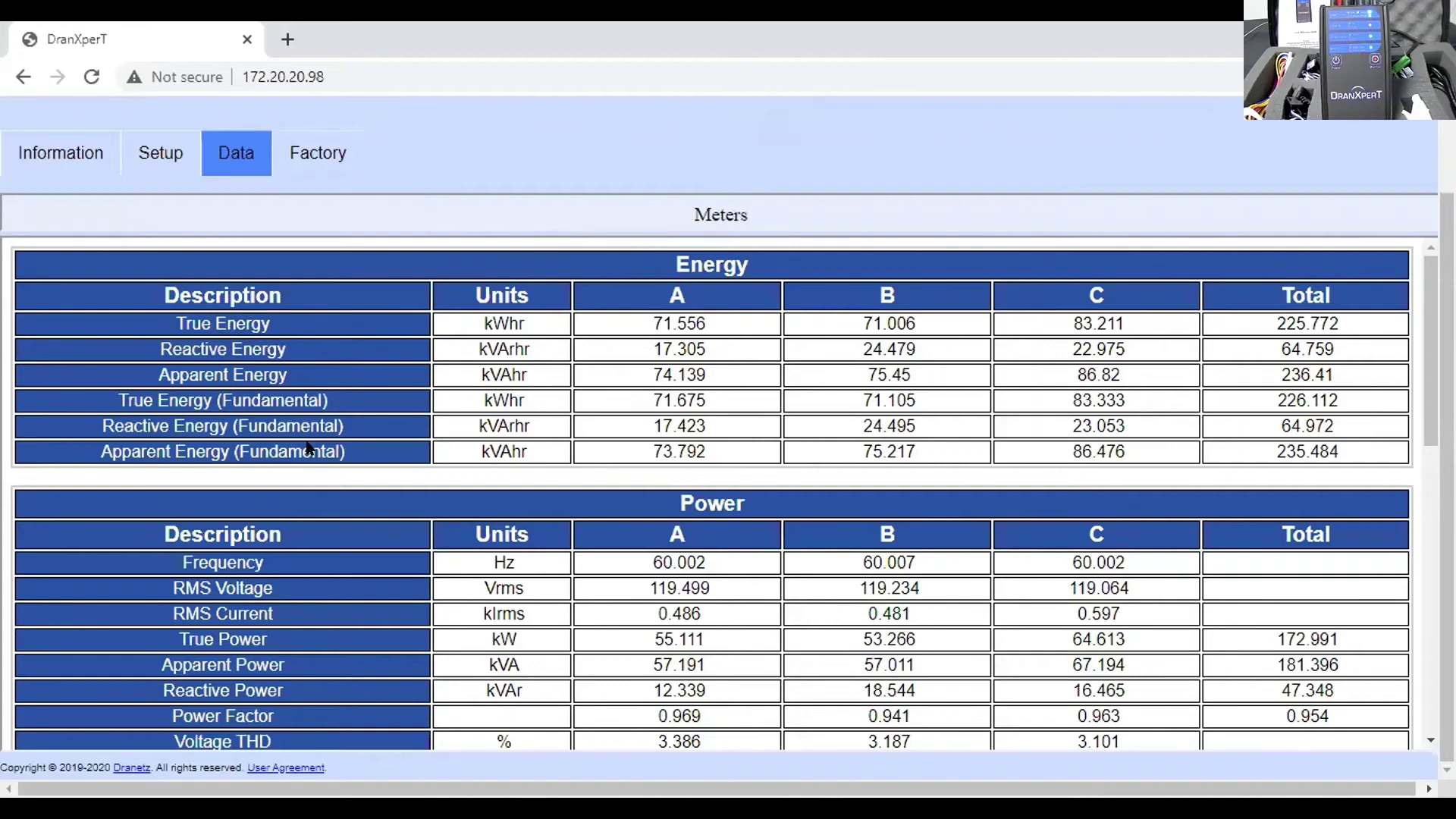
{"action": "scroll", "coordinate": [308, 424], "scroll_direction": "down", "scroll_amount": 1}
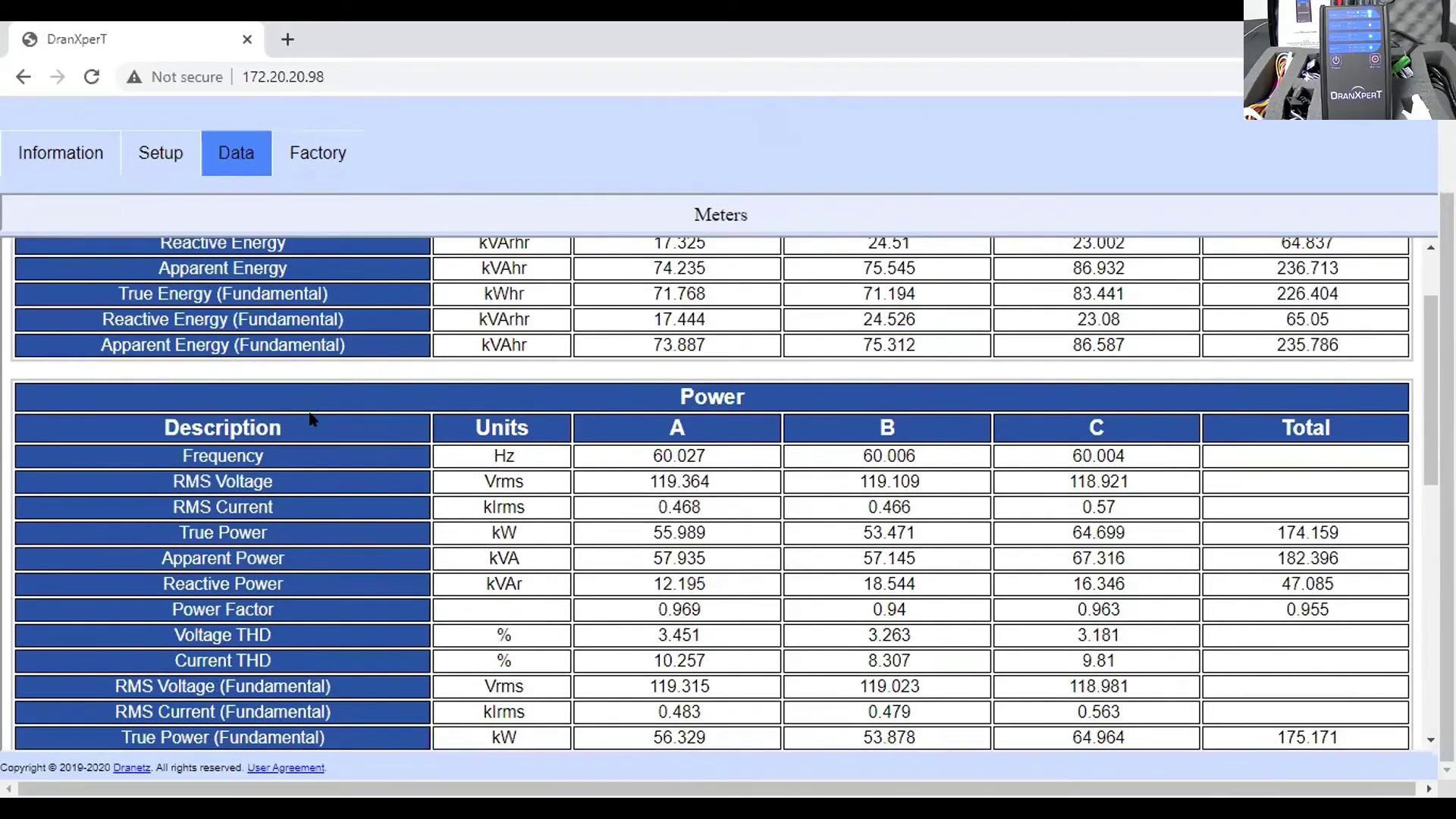
{"action": "scroll", "coordinate": [314, 417], "scroll_direction": "down", "scroll_amount": 1}
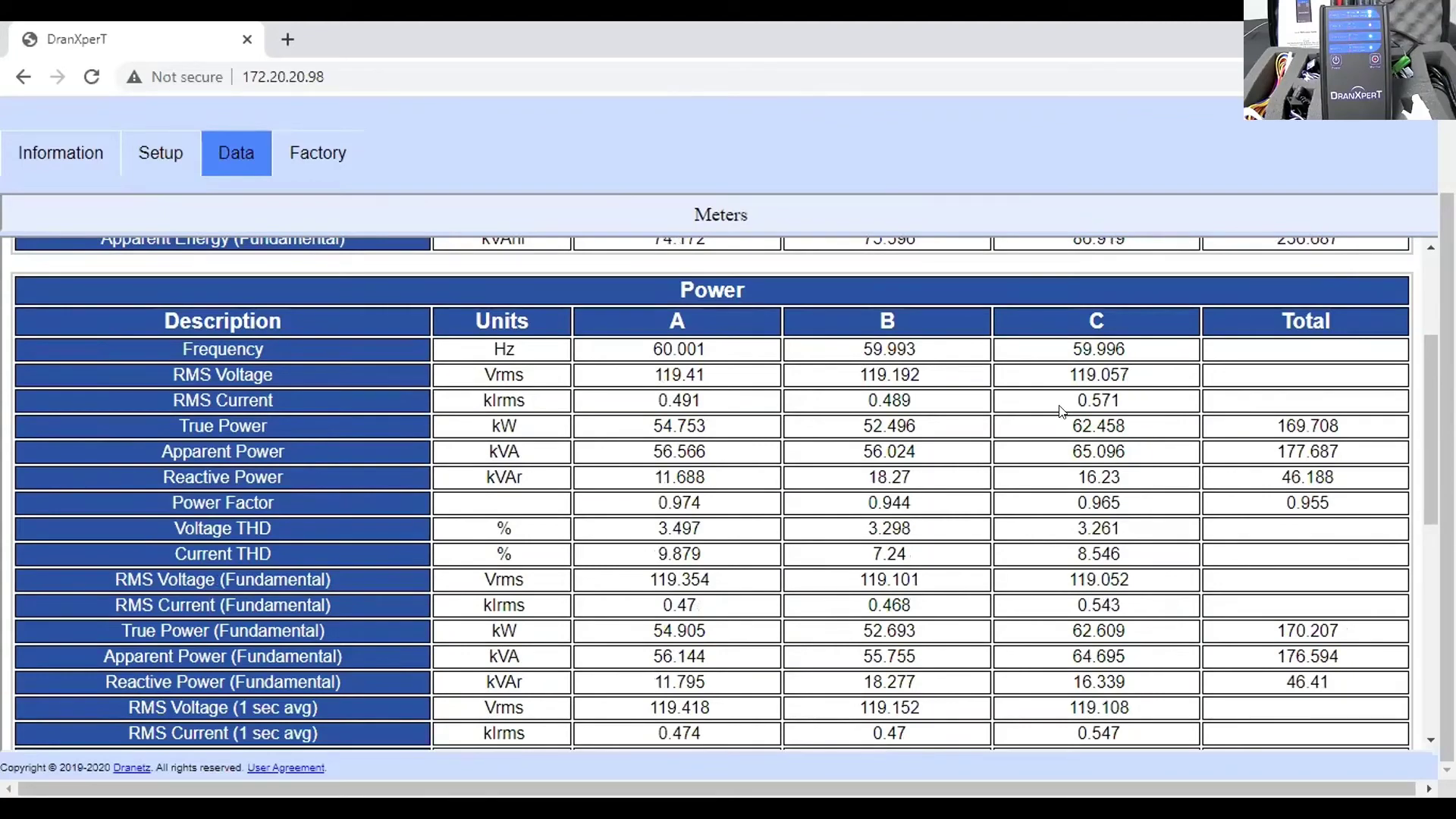
{"action": "scroll", "coordinate": [1078, 402], "scroll_direction": "down", "scroll_amount": 2}
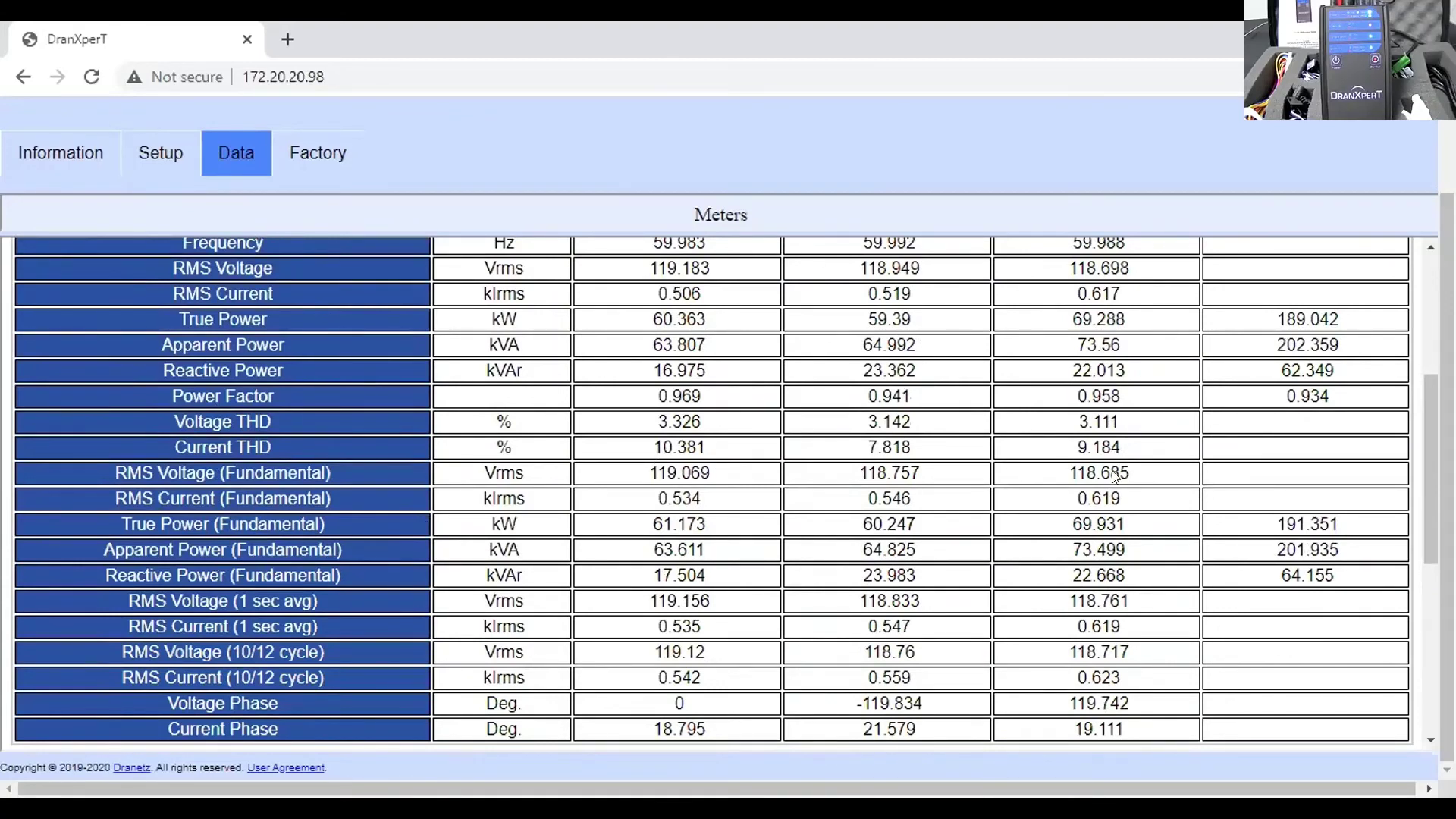
Scroll through the live Power table for phases A, B and C, reading 194.494 kW total.
{"action": "scroll", "coordinate": [1101, 485], "scroll_direction": "down", "scroll_amount": 4}
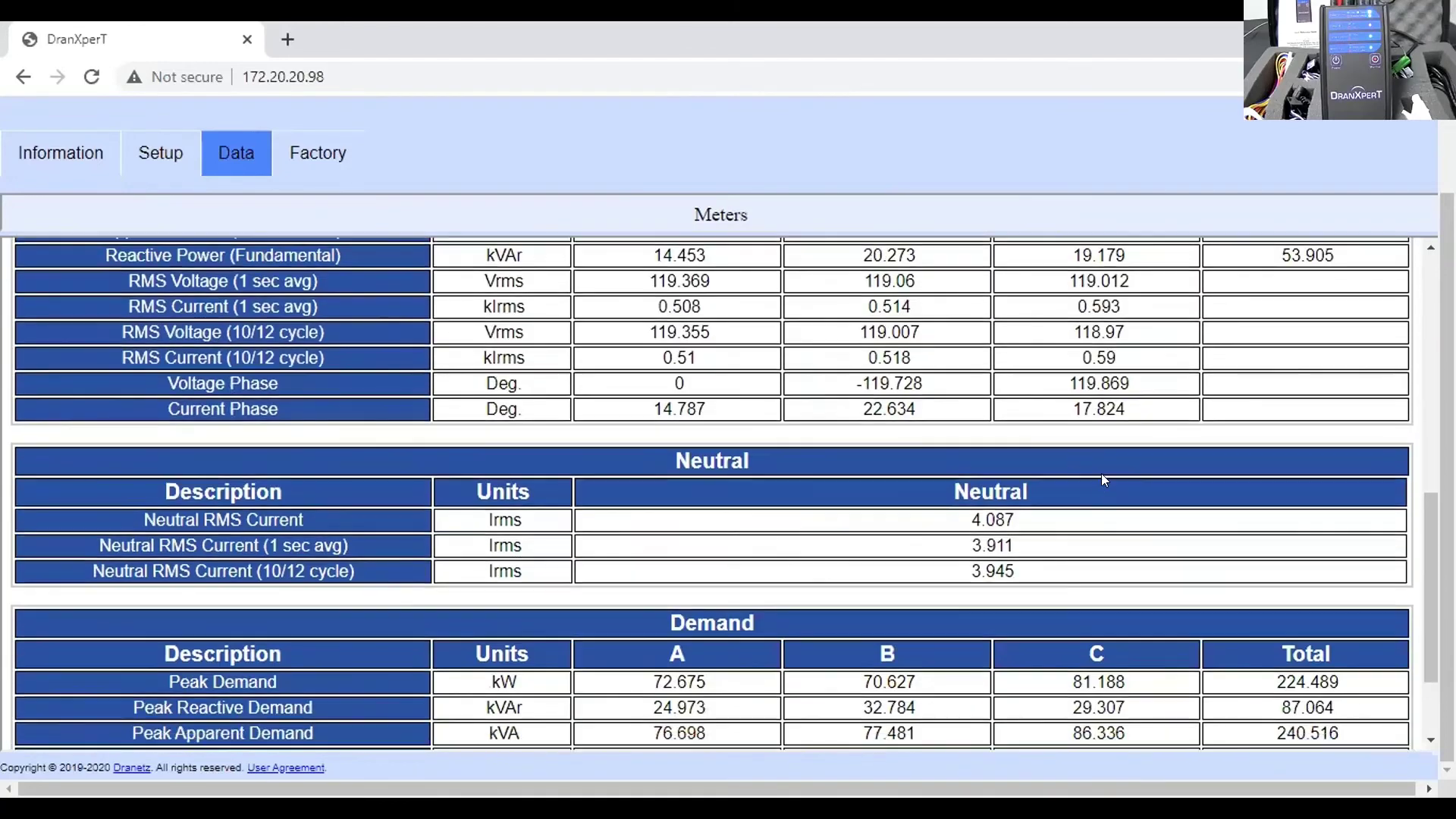
{"action": "scroll", "coordinate": [724, 542], "scroll_direction": "down", "scroll_amount": 2}
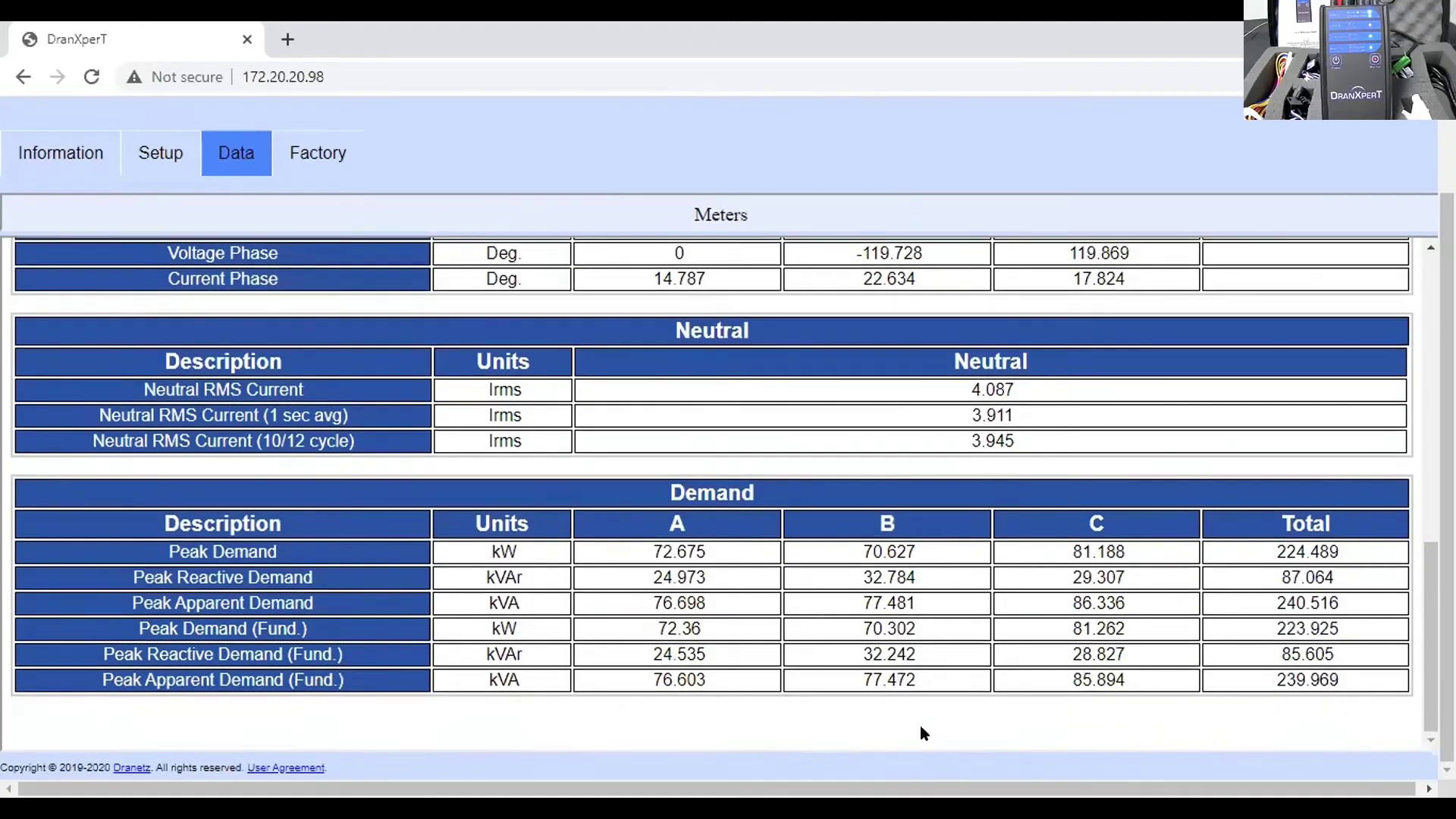
{"action": "scroll", "coordinate": [1171, 654], "scroll_direction": "up", "scroll_amount": 3}
{"action": "scroll", "coordinate": [1166, 657], "scroll_direction": "up", "scroll_amount": 5}
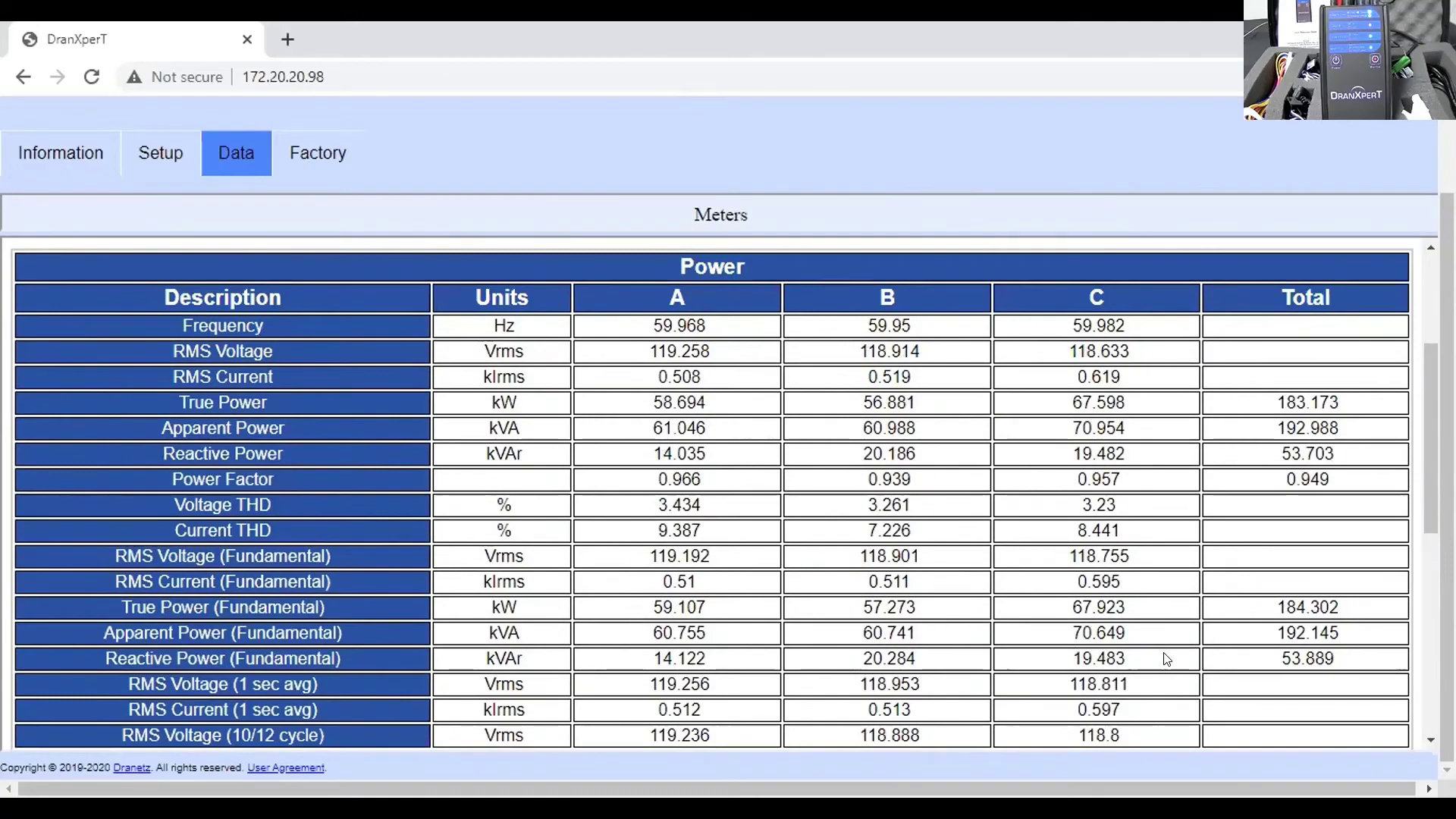
{"action": "scroll", "coordinate": [1068, 577], "scroll_direction": "down", "scroll_amount": 2}
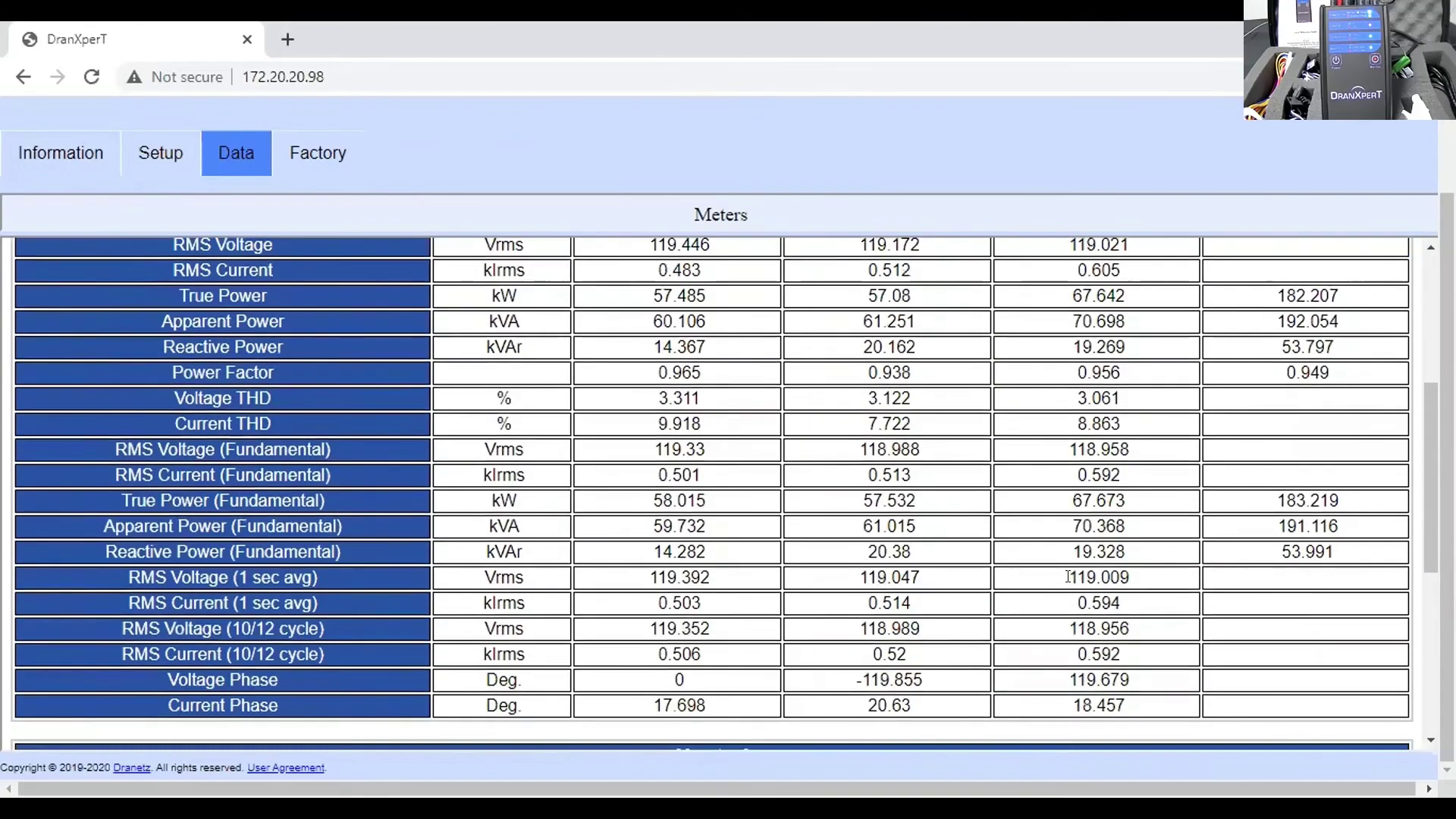
{"action": "scroll", "coordinate": [1068, 577], "scroll_direction": "up", "scroll_amount": 2}
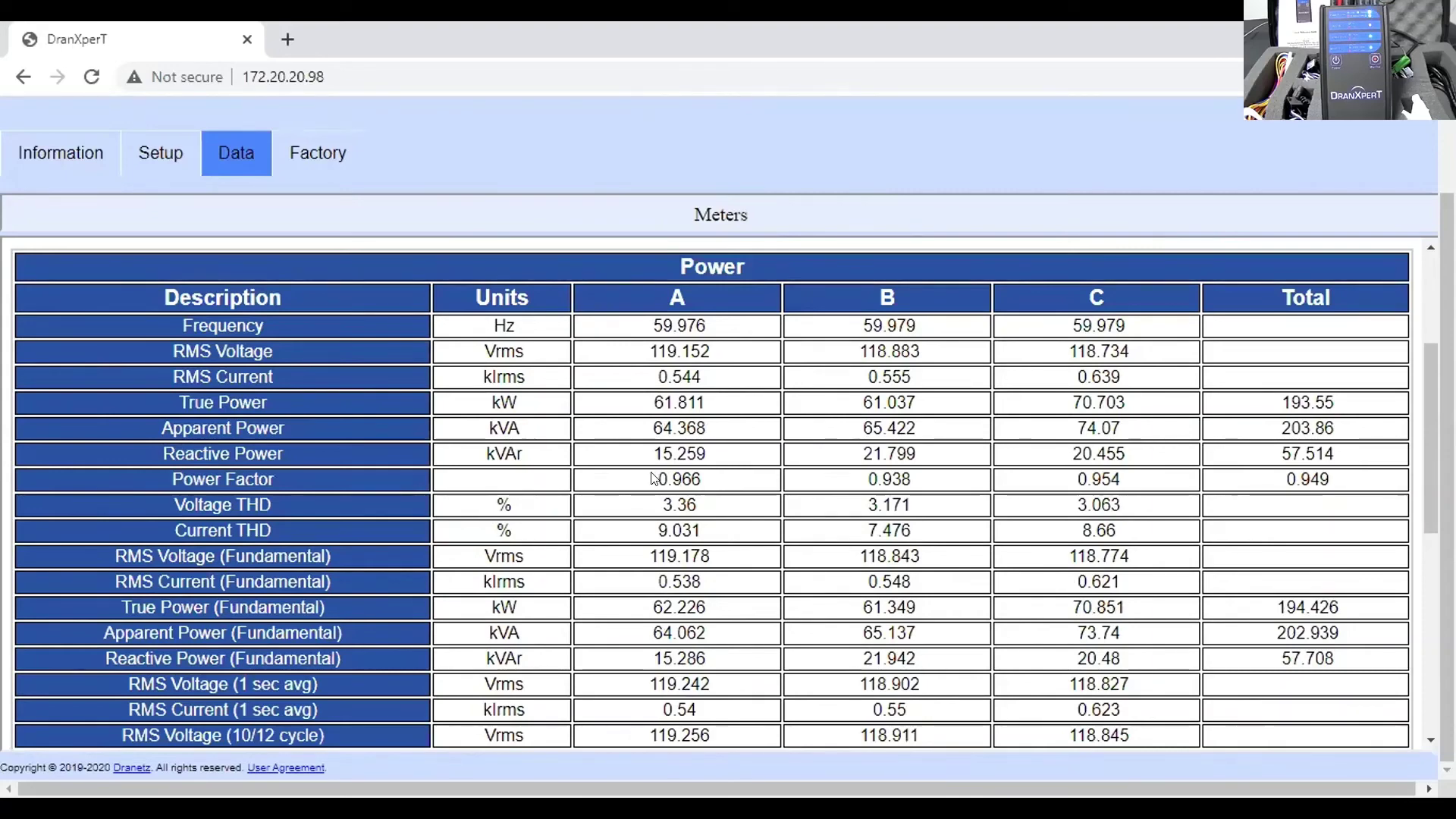
{"action": "scroll", "coordinate": [652, 463], "scroll_direction": "down", "scroll_amount": 3}
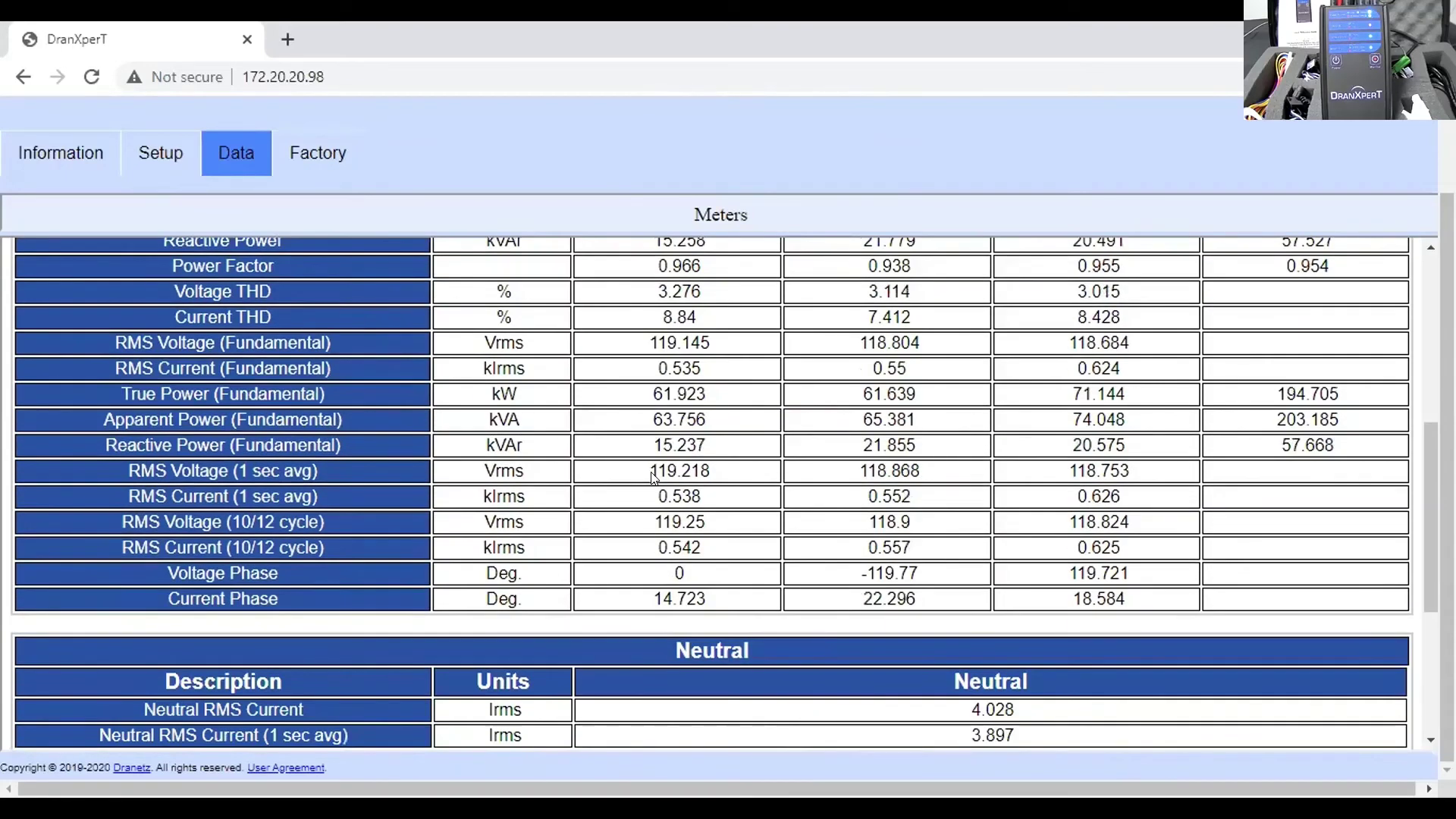
{"action": "scroll", "coordinate": [652, 476], "scroll_direction": "up", "scroll_amount": 3}
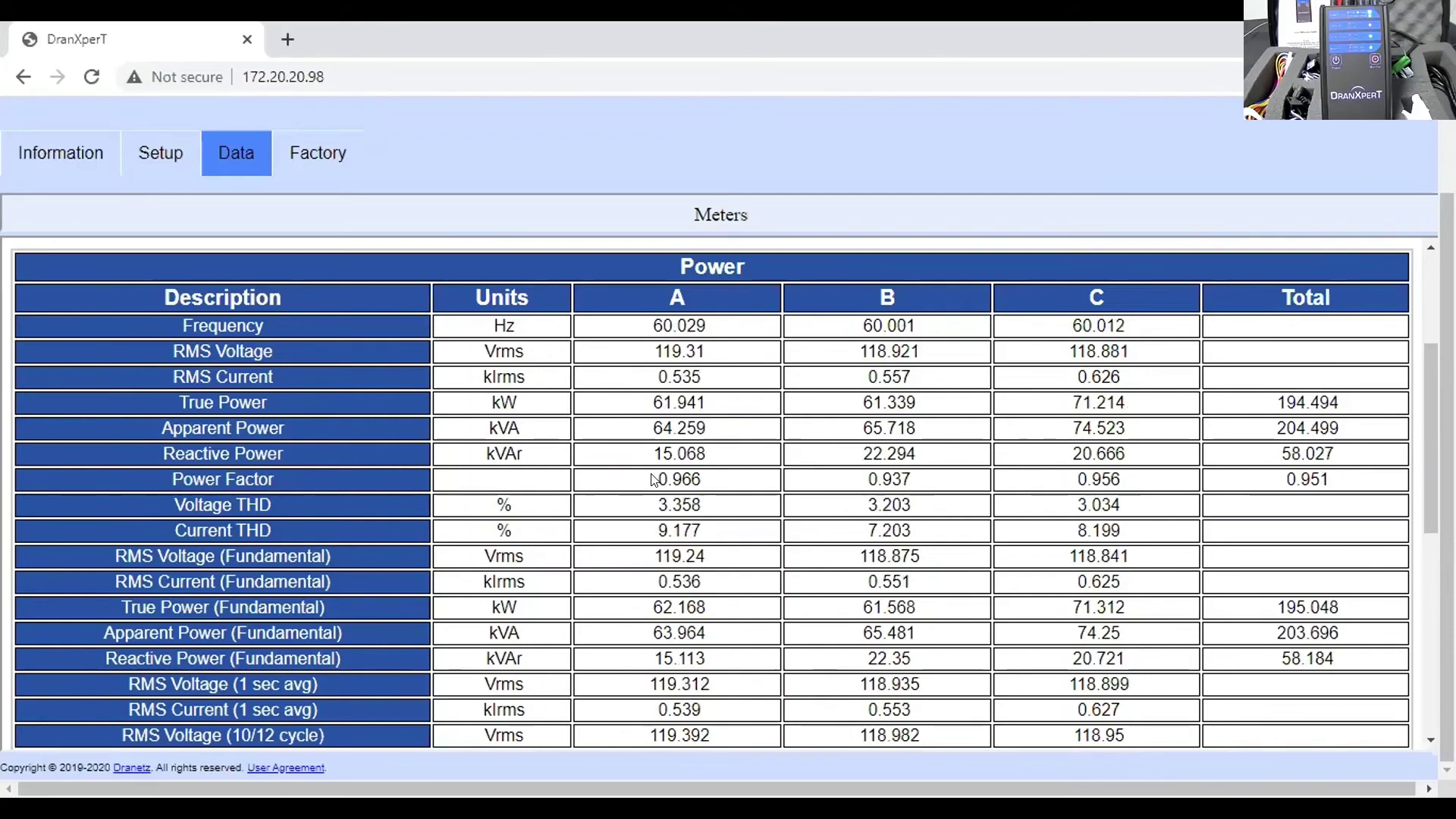
Work through the Factory and Data menus to reach the List Files option.
{"action": "left_click", "coordinate": [306, 136]}
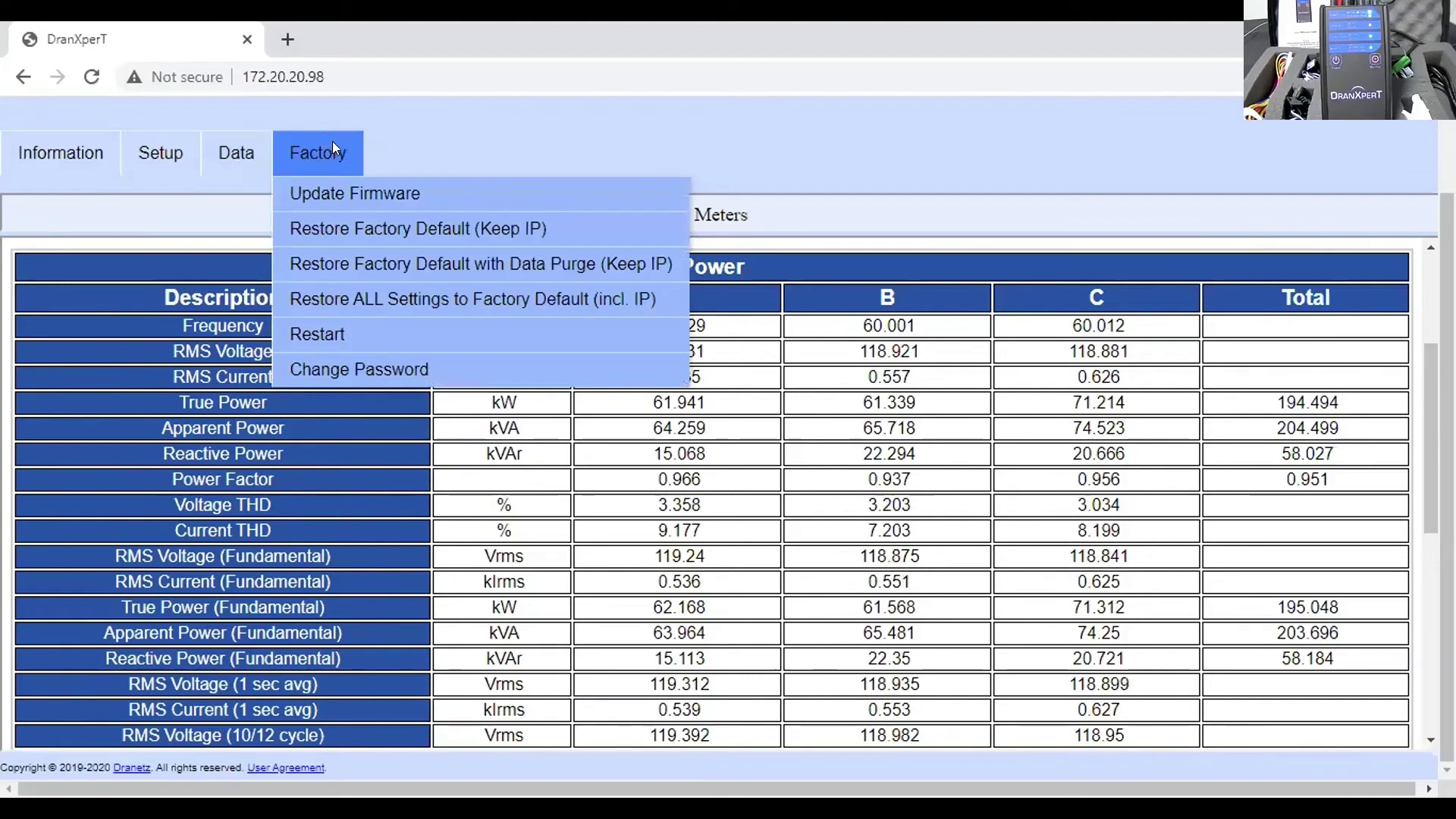
{"action": "left_click", "coordinate": [296, 146]}
{"action": "left_click", "coordinate": [307, 148]}
{"action": "left_click", "coordinate": [317, 150]}
{"action": "left_click", "coordinate": [235, 150]}
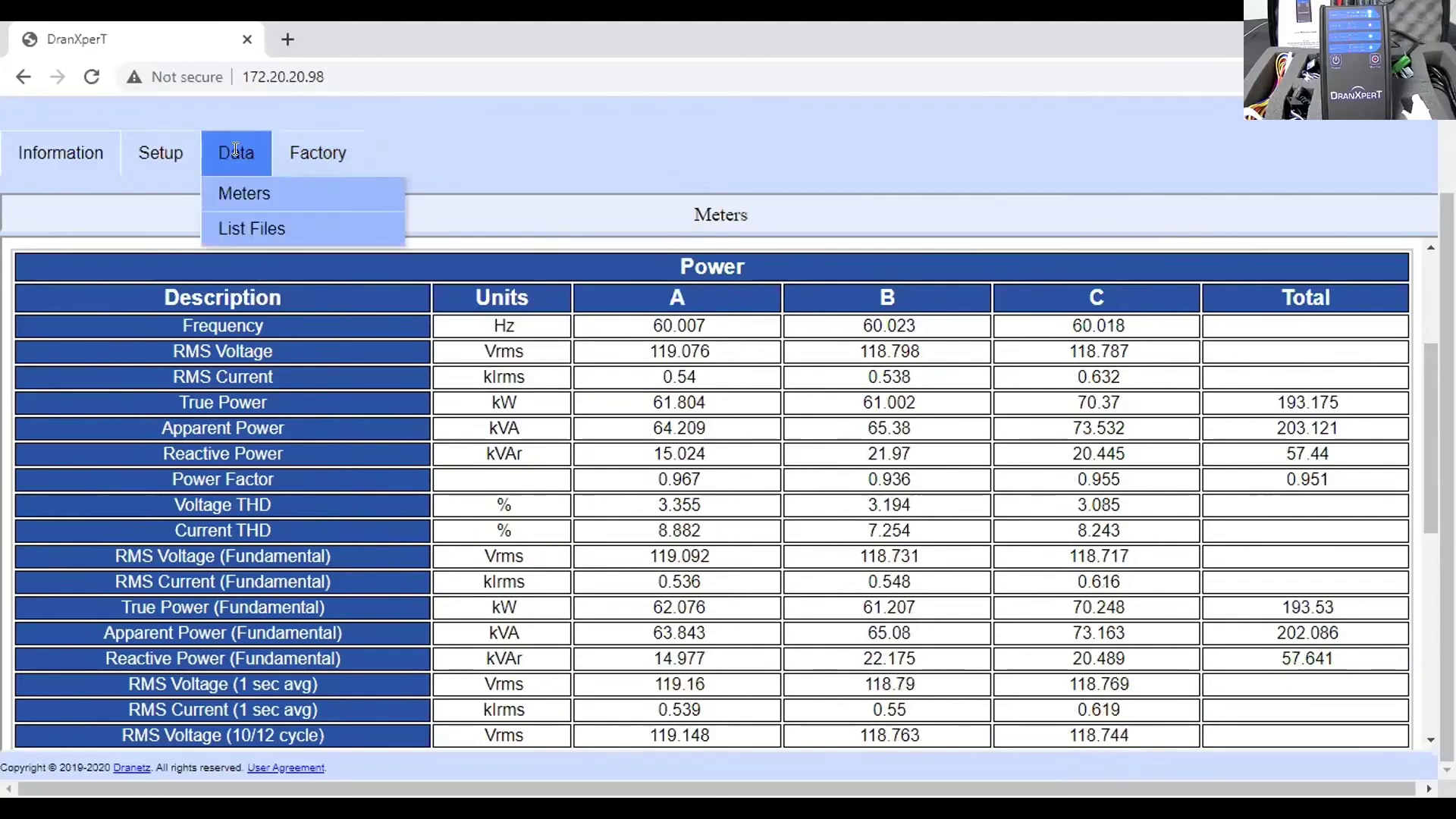
Open the File Listing and browse all 105 recorded json data files with their sizes and timestamps.
{"action": "left_click", "coordinate": [247, 226]}
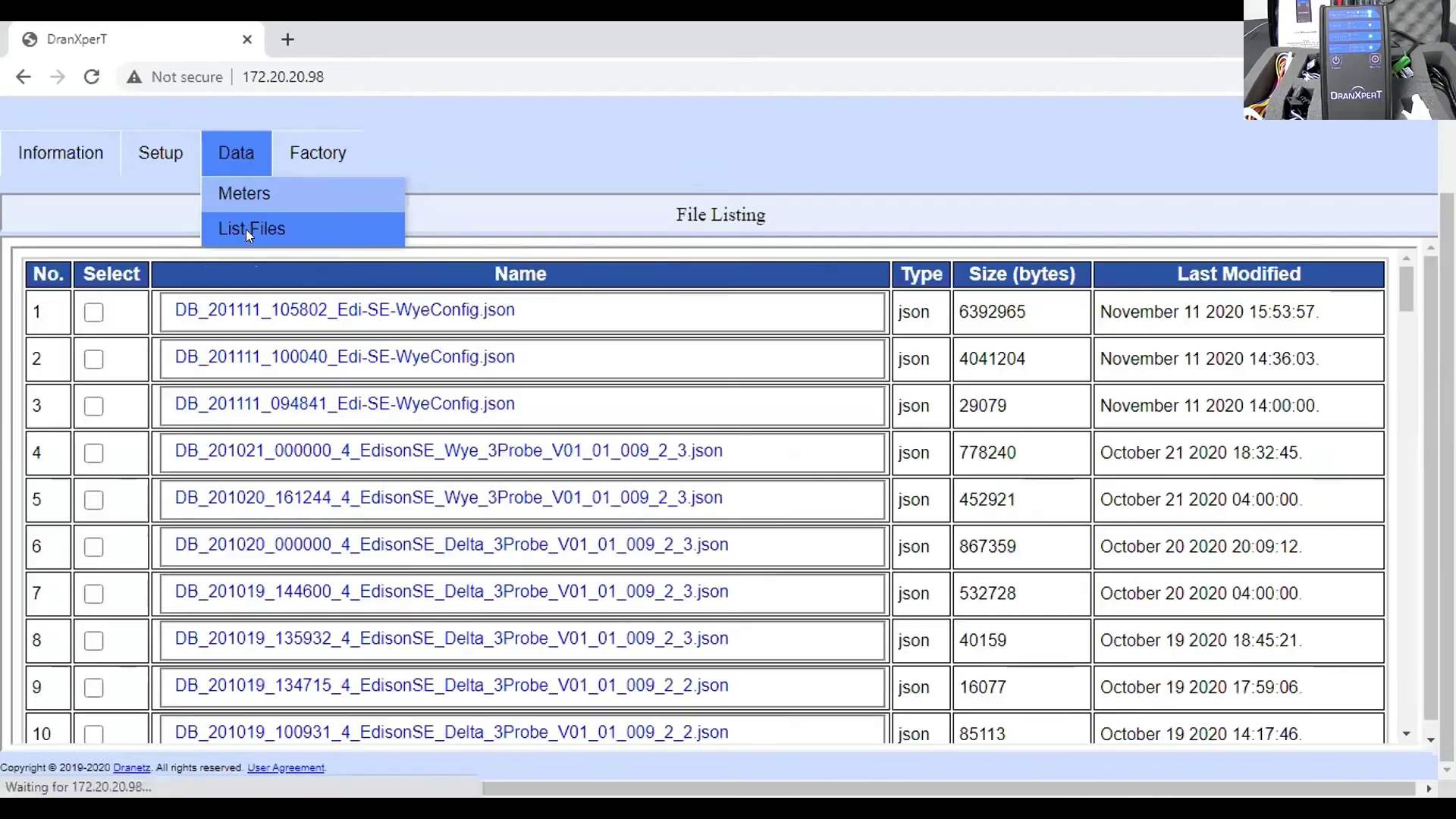
{"action": "scroll", "coordinate": [555, 396], "scroll_direction": "down", "scroll_amount": 9}
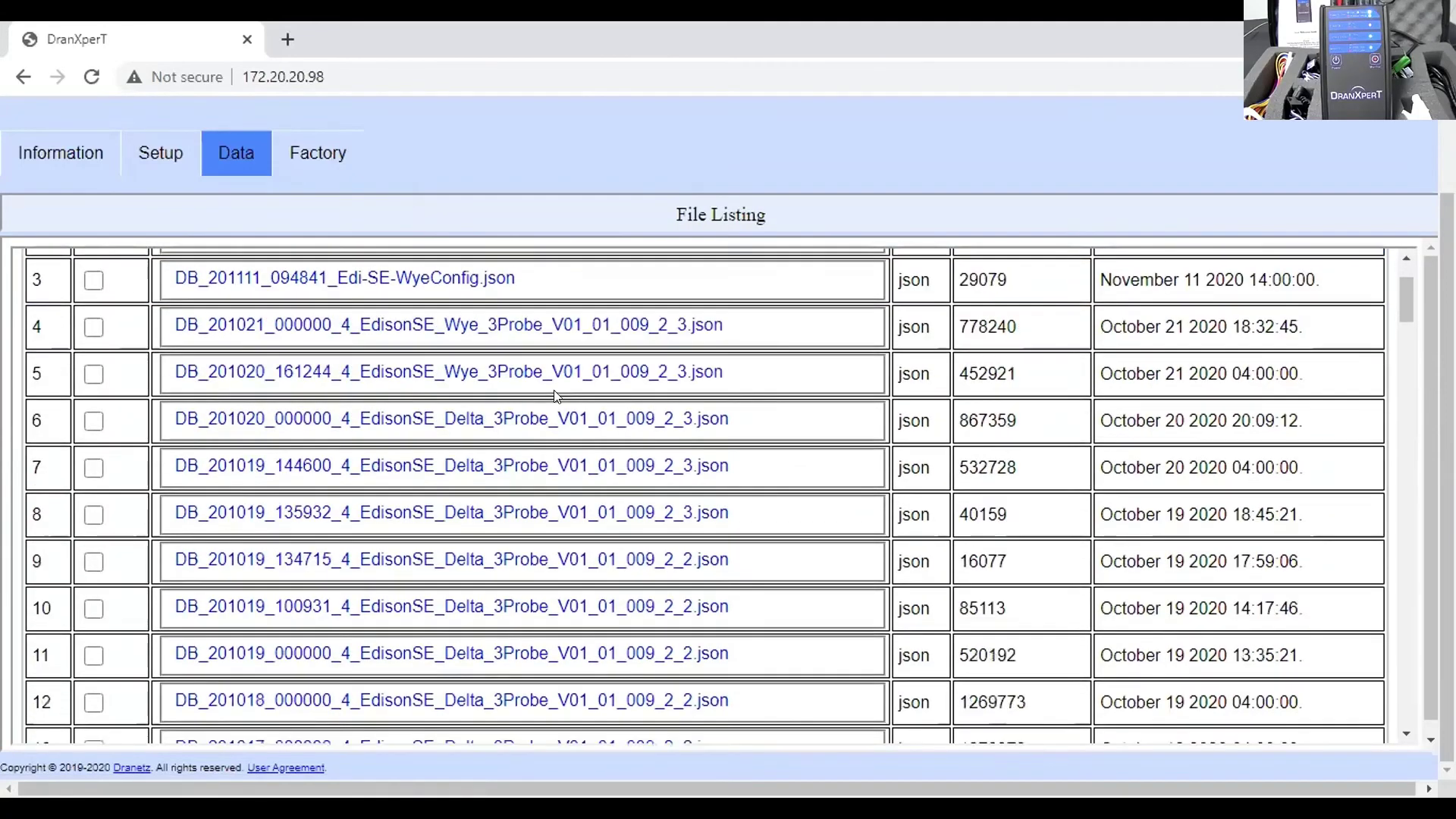
{"action": "scroll", "coordinate": [558, 394], "scroll_direction": "down", "scroll_amount": 12}
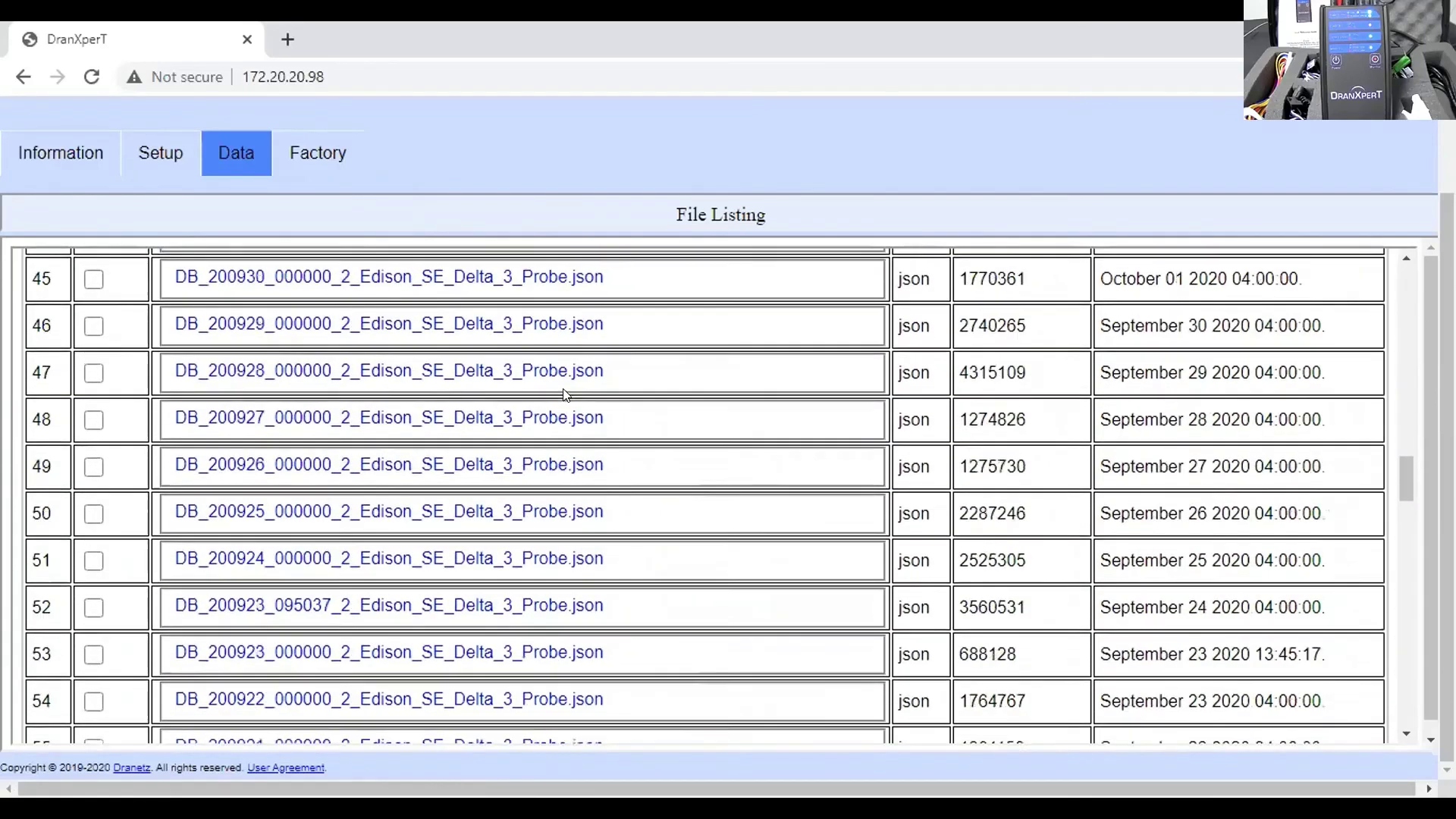
{"action": "scroll", "coordinate": [564, 394], "scroll_direction": "down", "scroll_amount": 15}
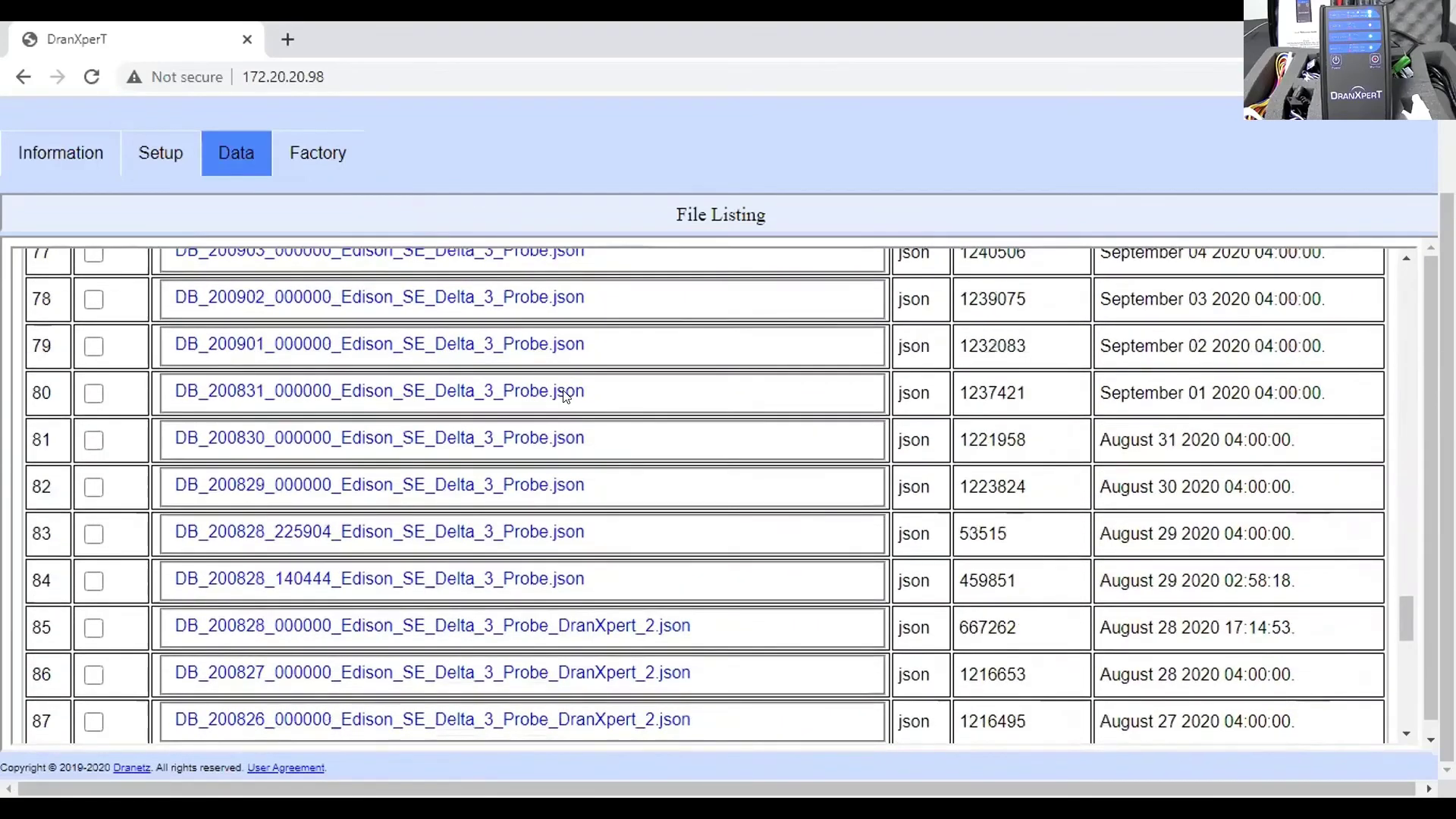
{"action": "scroll", "coordinate": [564, 395], "scroll_direction": "down", "scroll_amount": 6}
{"action": "scroll", "coordinate": [563, 394], "scroll_direction": "up", "scroll_amount": 9}
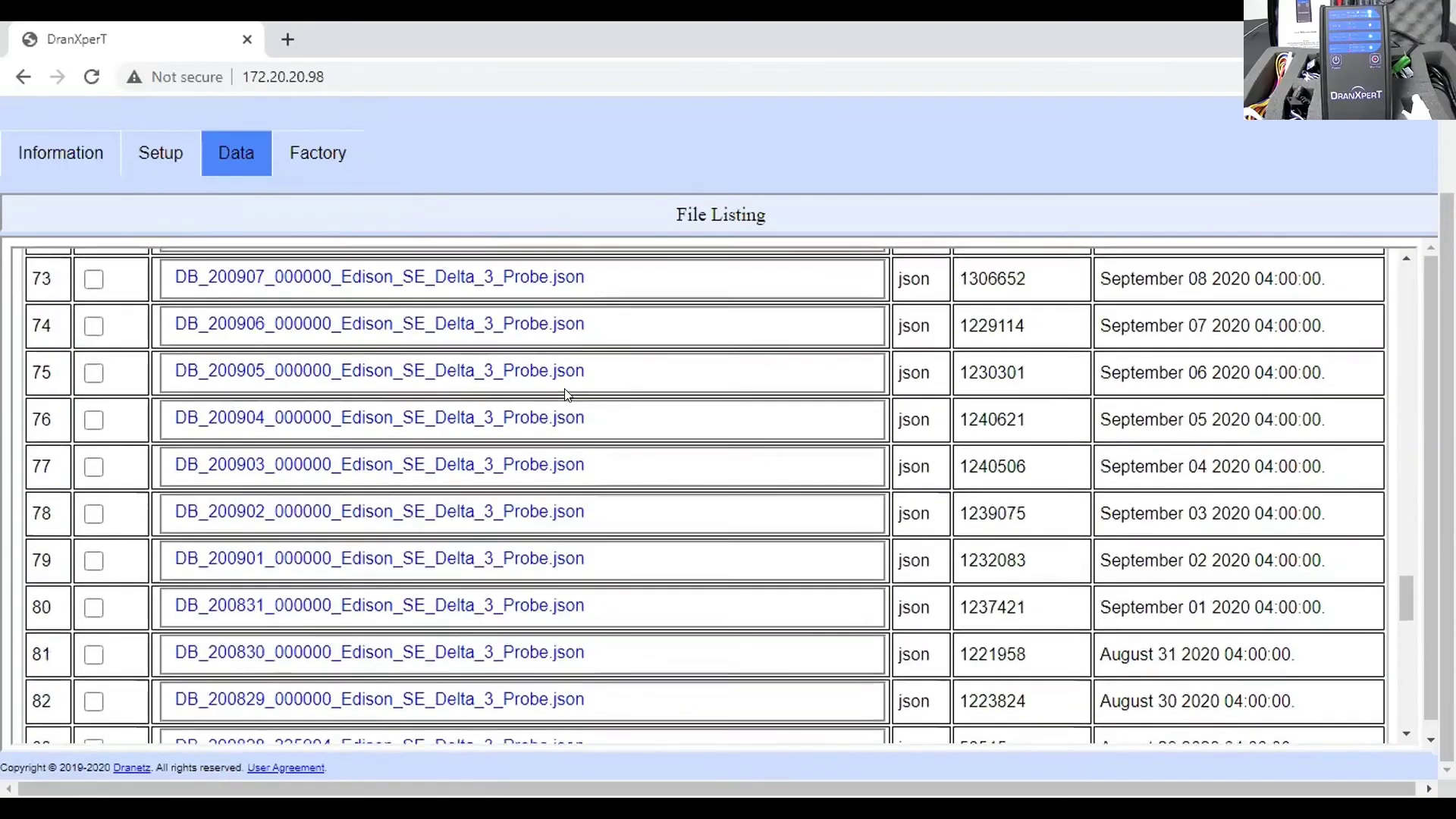
{"action": "scroll", "coordinate": [565, 395], "scroll_direction": "up", "scroll_amount": 20}
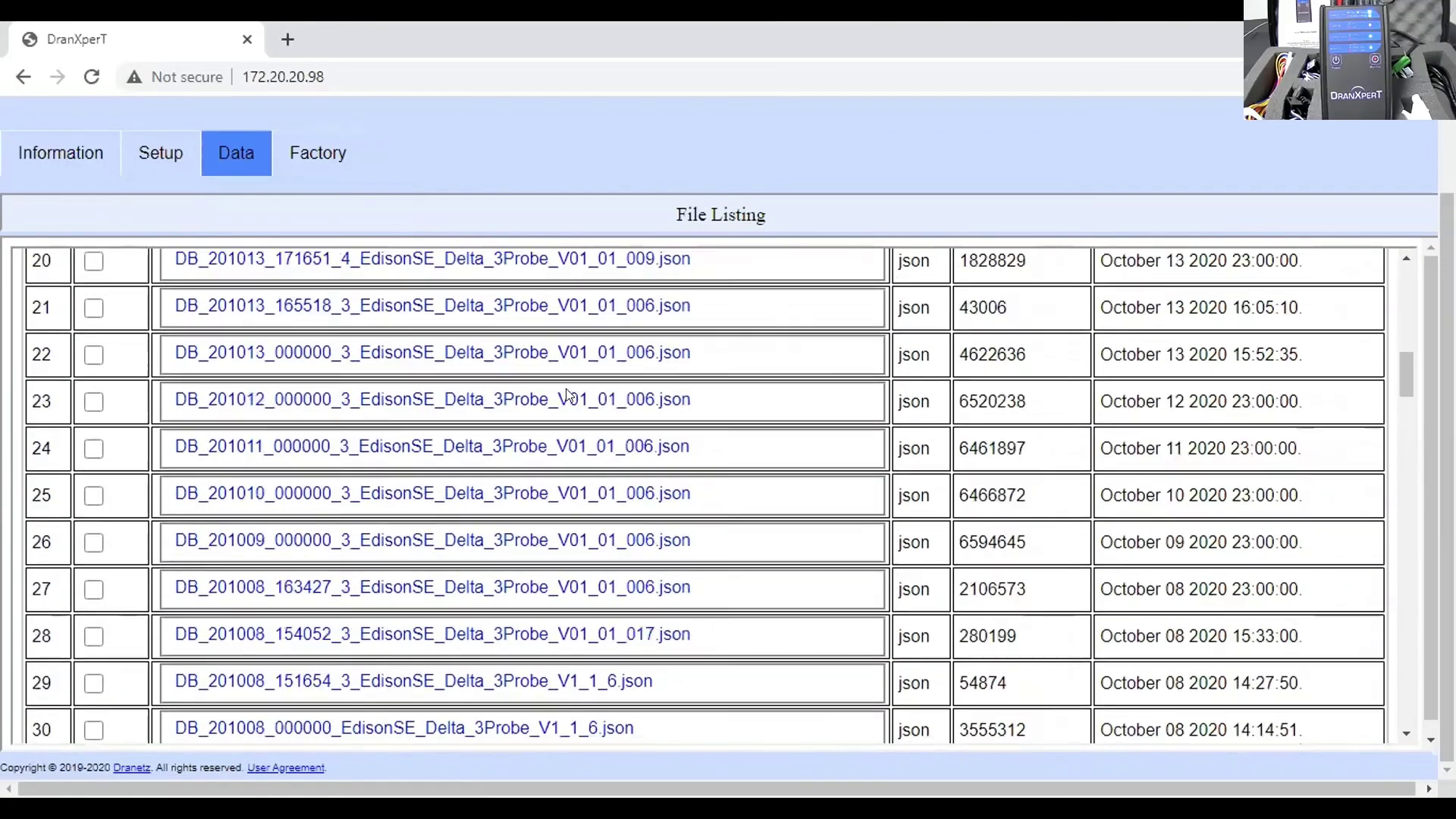
{"action": "scroll", "coordinate": [568, 393], "scroll_direction": "up", "scroll_amount": 8}
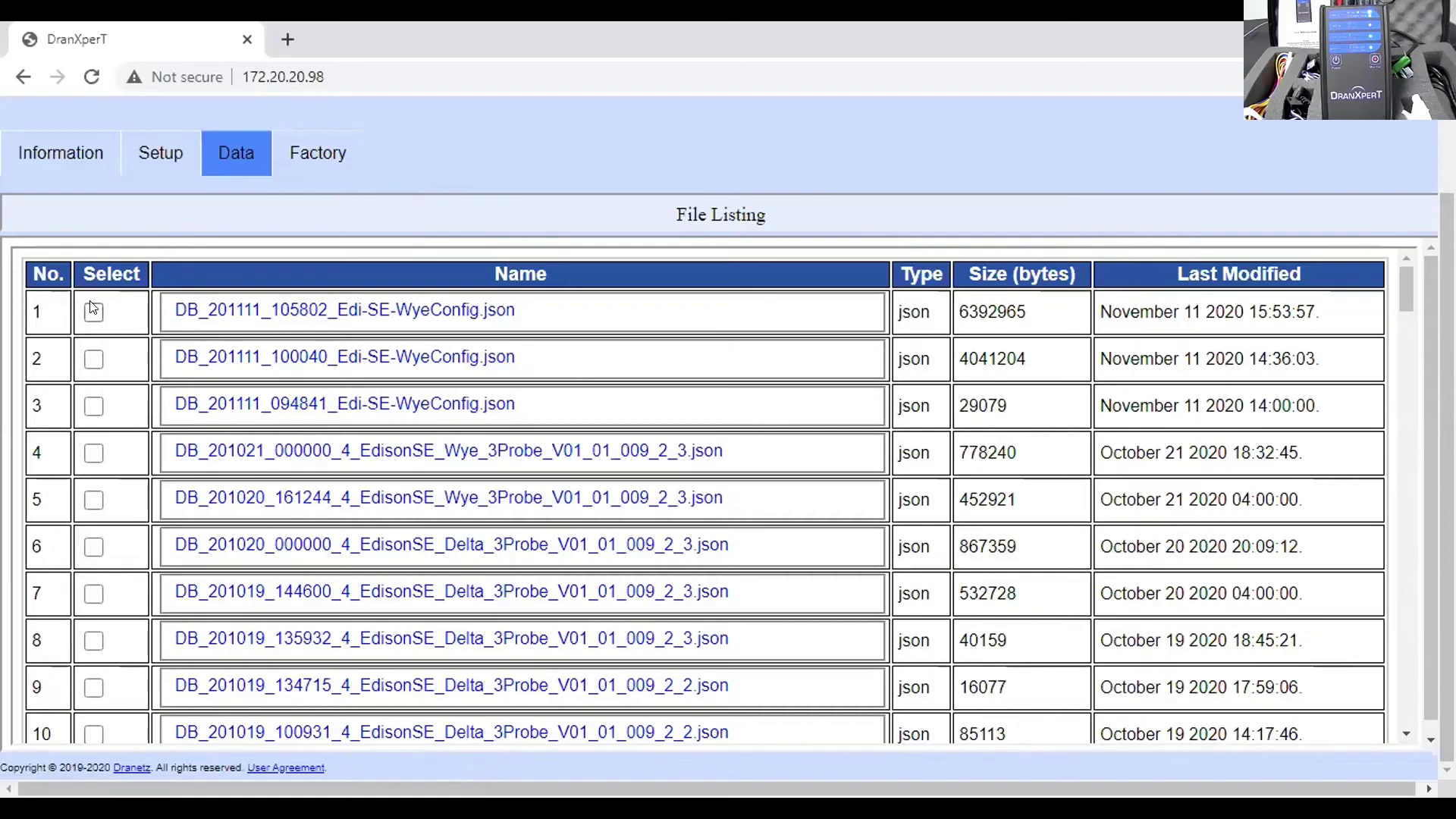
{"action": "scroll", "coordinate": [478, 523], "scroll_direction": "down", "scroll_amount": 20}
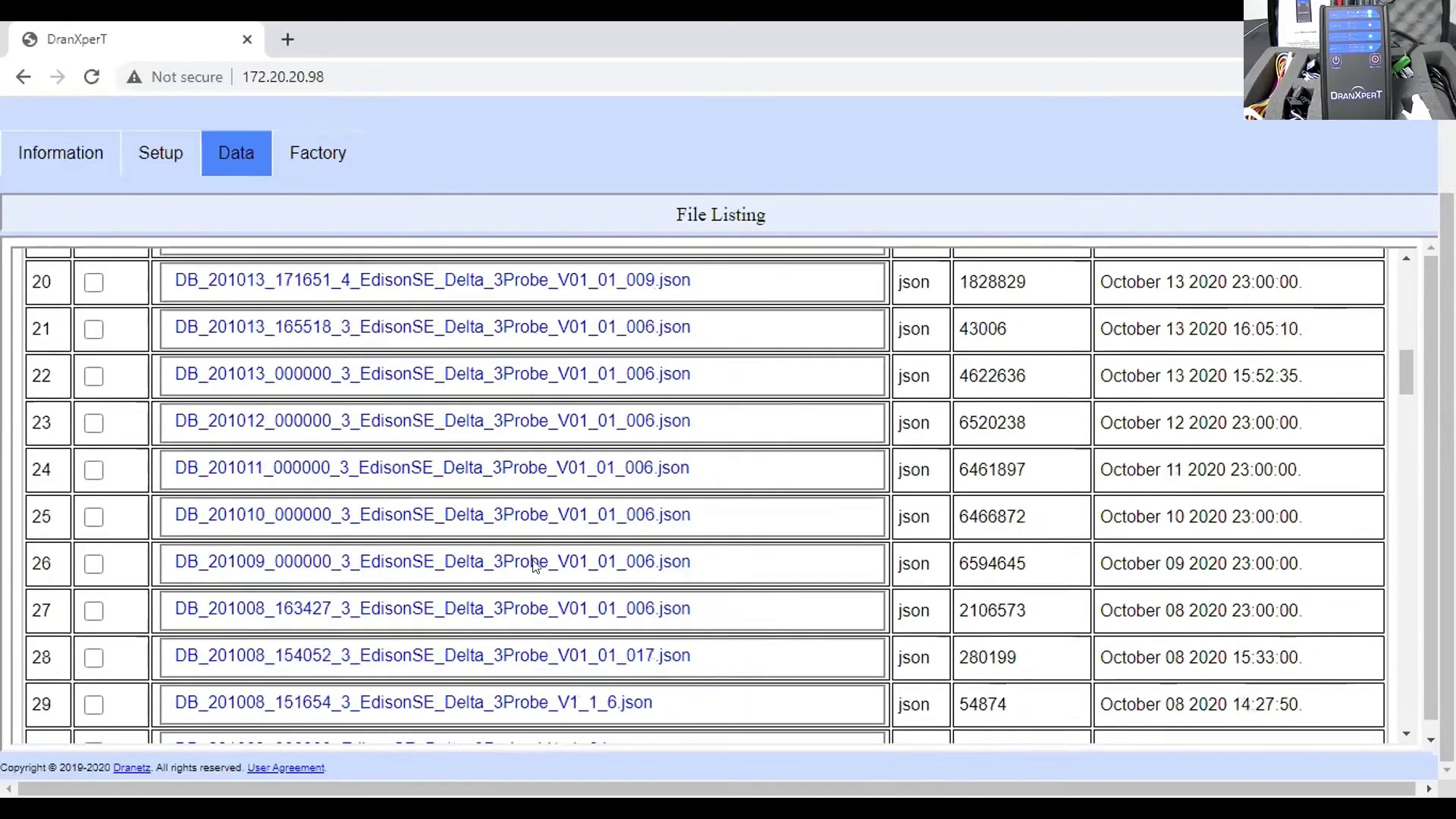
{"action": "scroll", "coordinate": [540, 560], "scroll_direction": "down", "scroll_amount": 20}
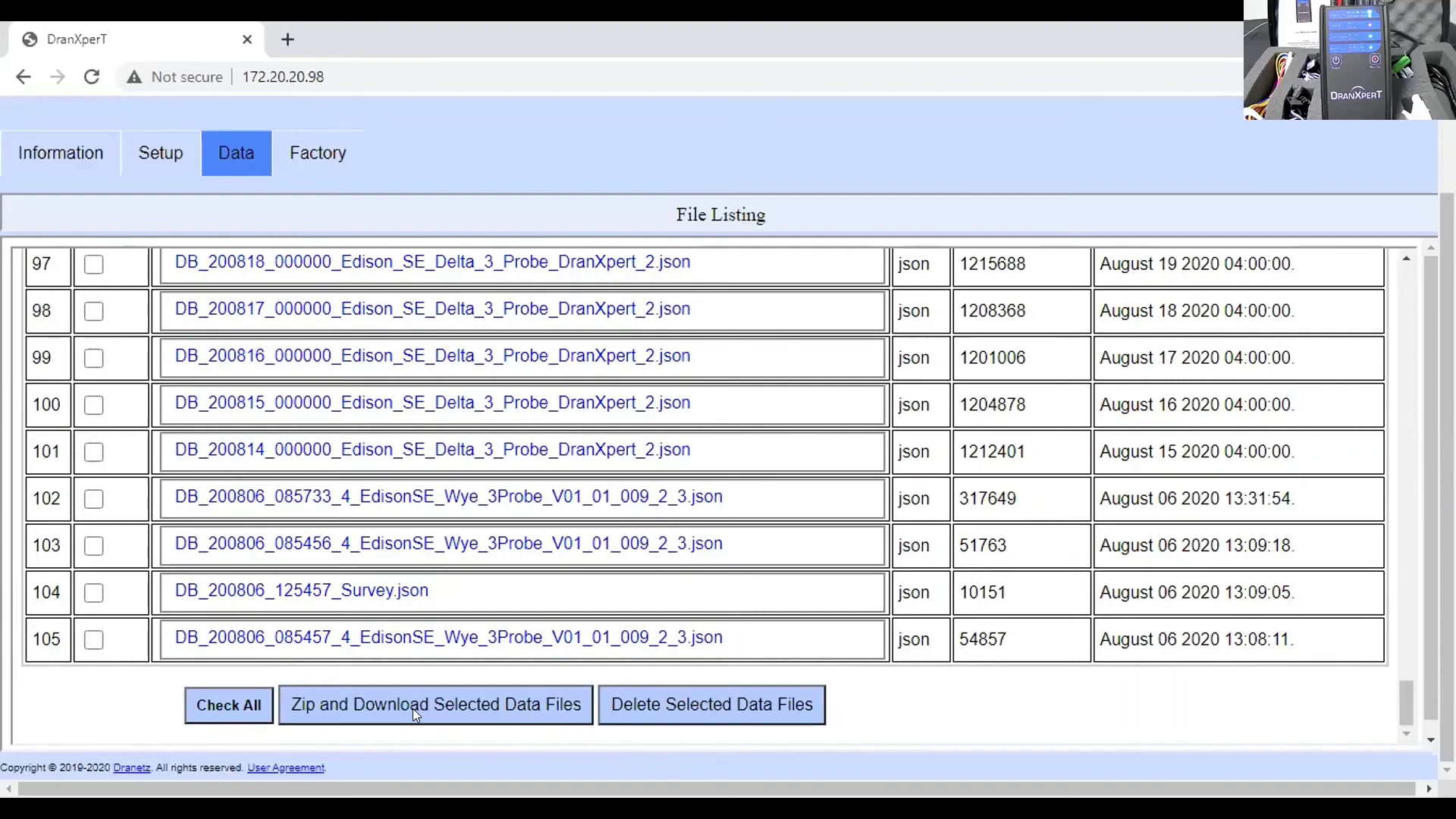
Scroll to the top of the file list and open the Factory menu's firmware, restart and password options.
{"action": "scroll", "coordinate": [521, 573], "scroll_direction": "up", "scroll_amount": 6}
{"action": "scroll", "coordinate": [520, 572], "scroll_direction": "up", "scroll_amount": 18}
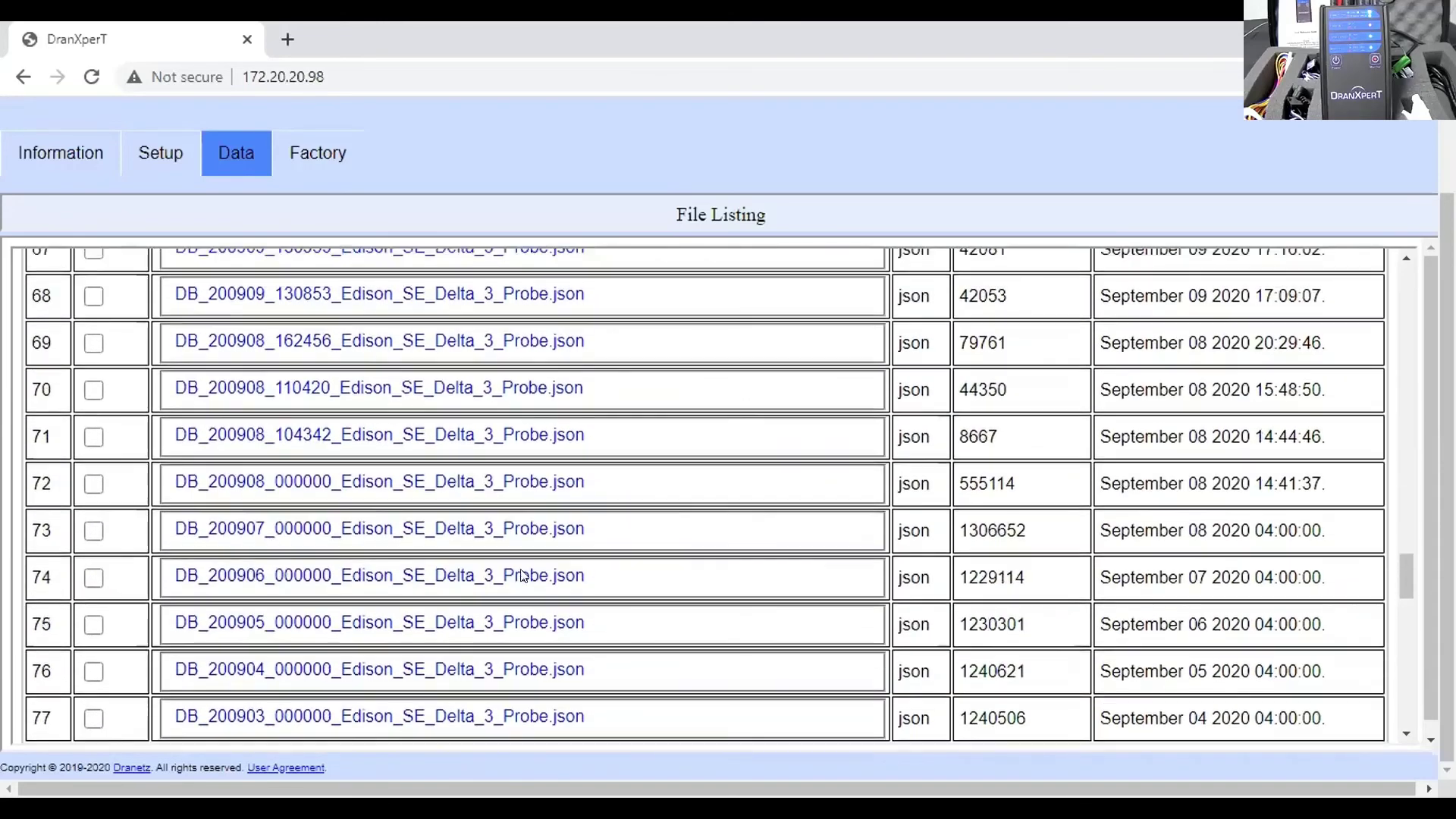
{"action": "scroll", "coordinate": [522, 574], "scroll_direction": "up", "scroll_amount": 11}
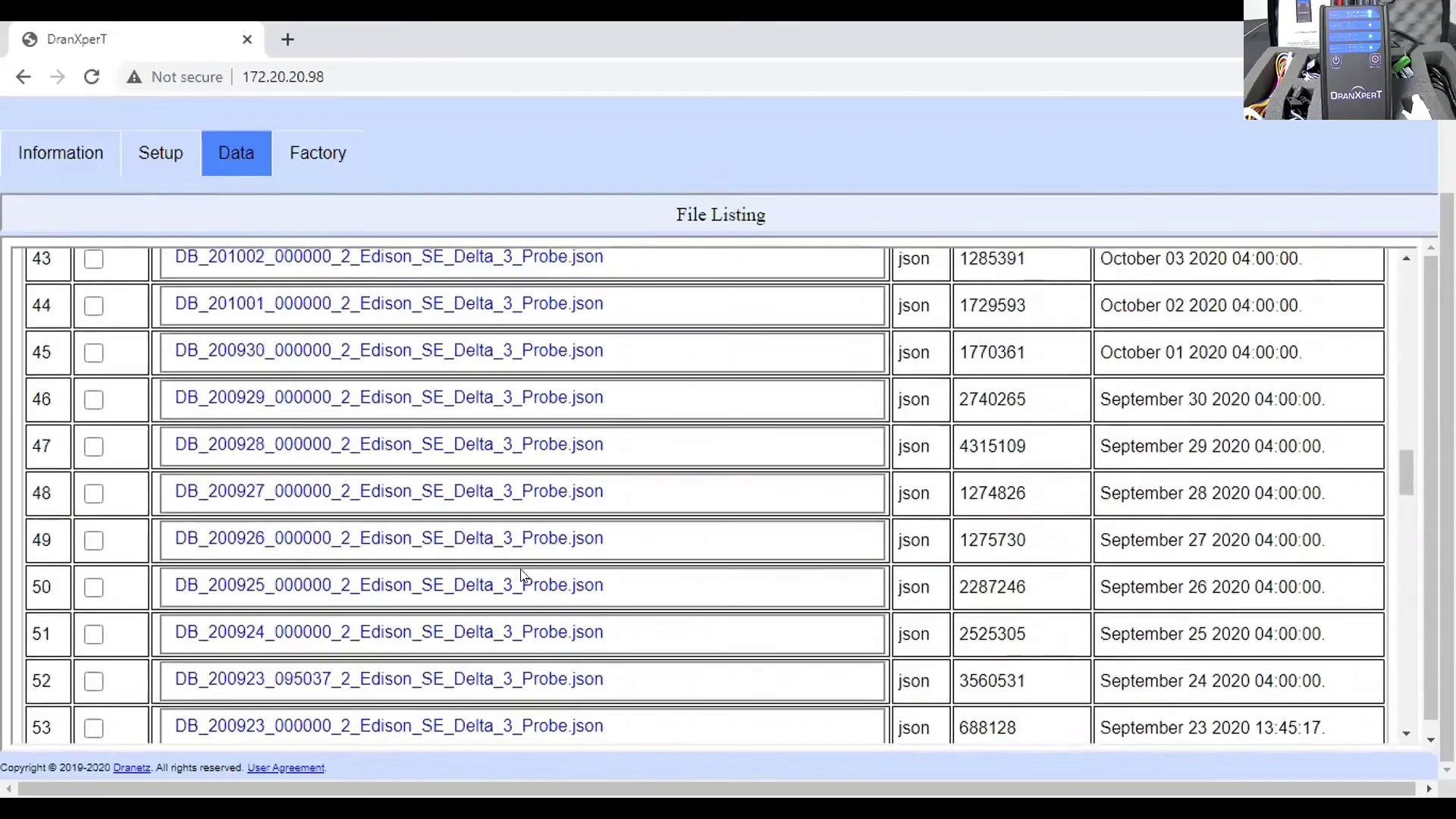
{"action": "scroll", "coordinate": [521, 573], "scroll_direction": "up", "scroll_amount": 19}
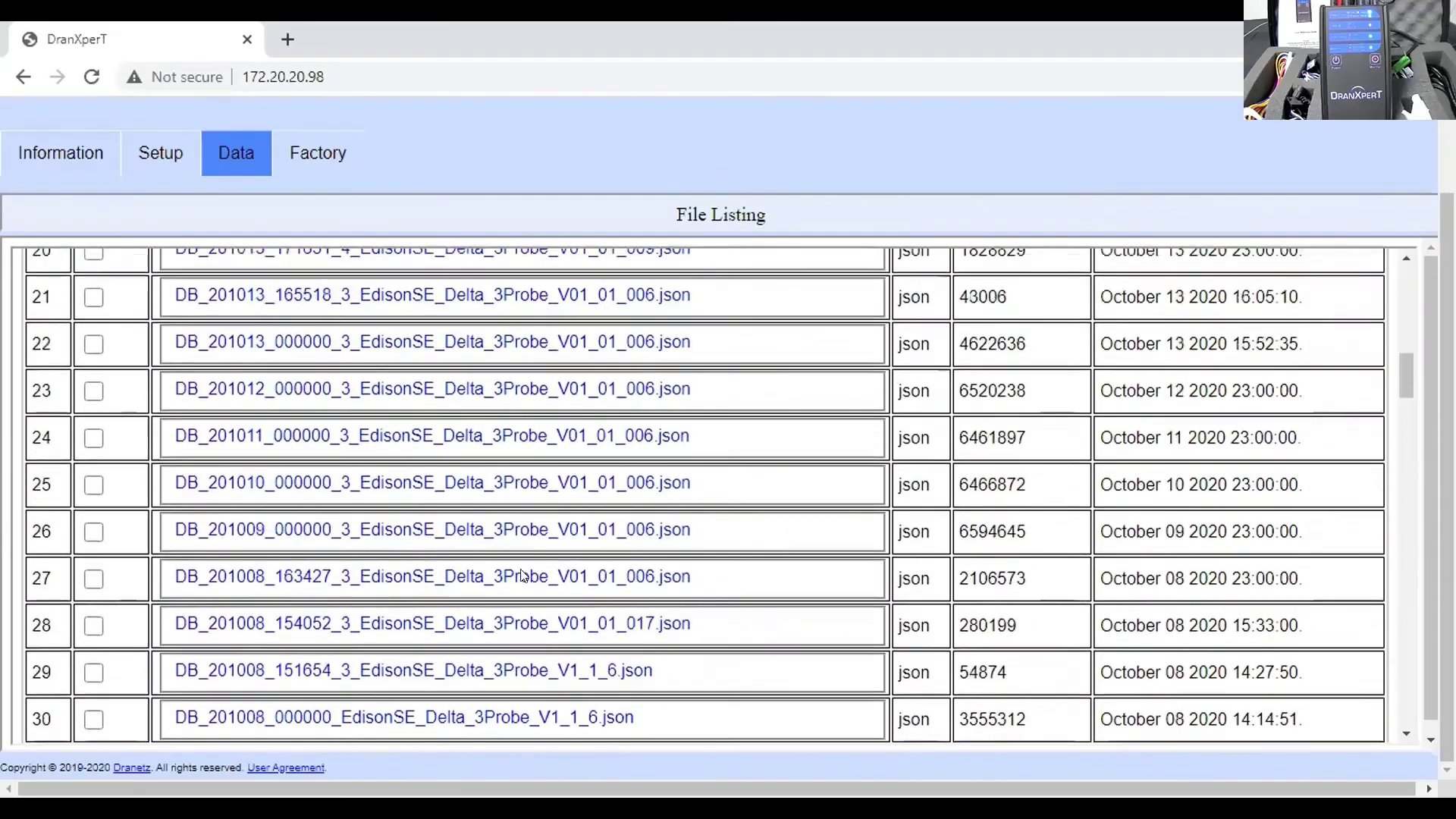
{"action": "scroll", "coordinate": [522, 574], "scroll_direction": "up", "scroll_amount": 6}
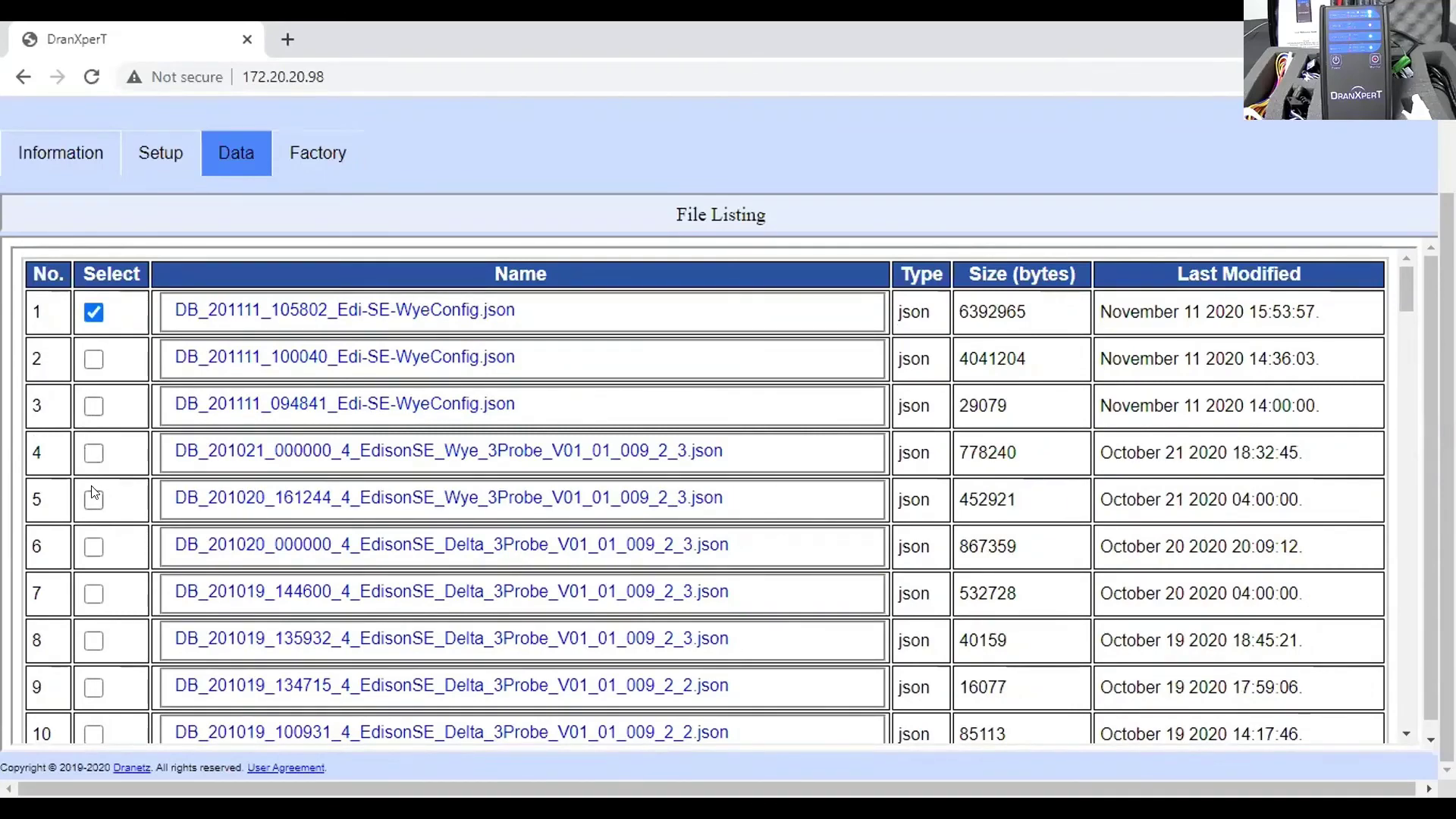
{"action": "scroll", "coordinate": [629, 577], "scroll_direction": "down", "scroll_amount": 9}
{"action": "scroll", "coordinate": [630, 580], "scroll_direction": "down", "scroll_amount": 20}
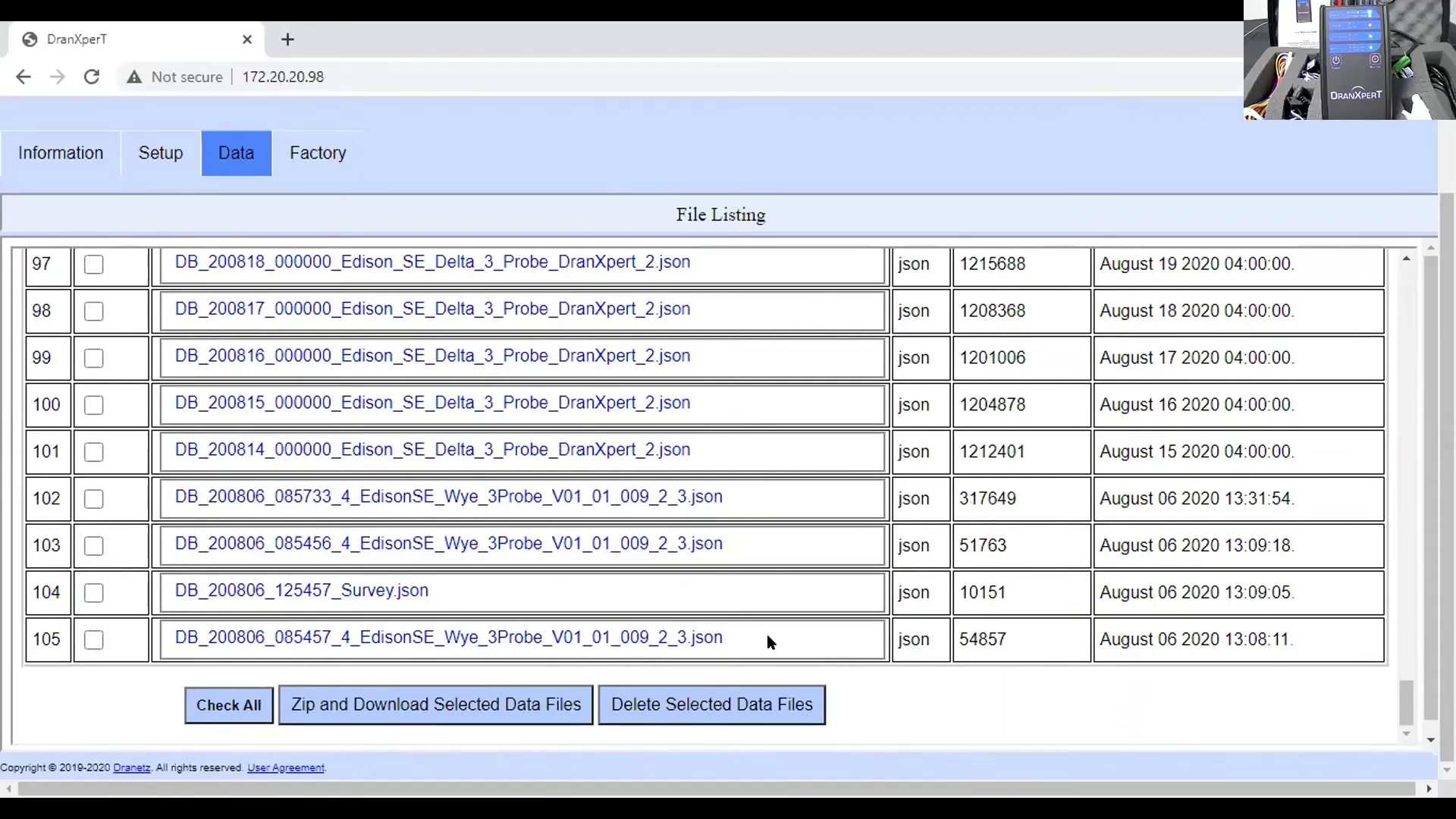
{"action": "scroll", "coordinate": [665, 580], "scroll_direction": "up", "scroll_amount": 20}
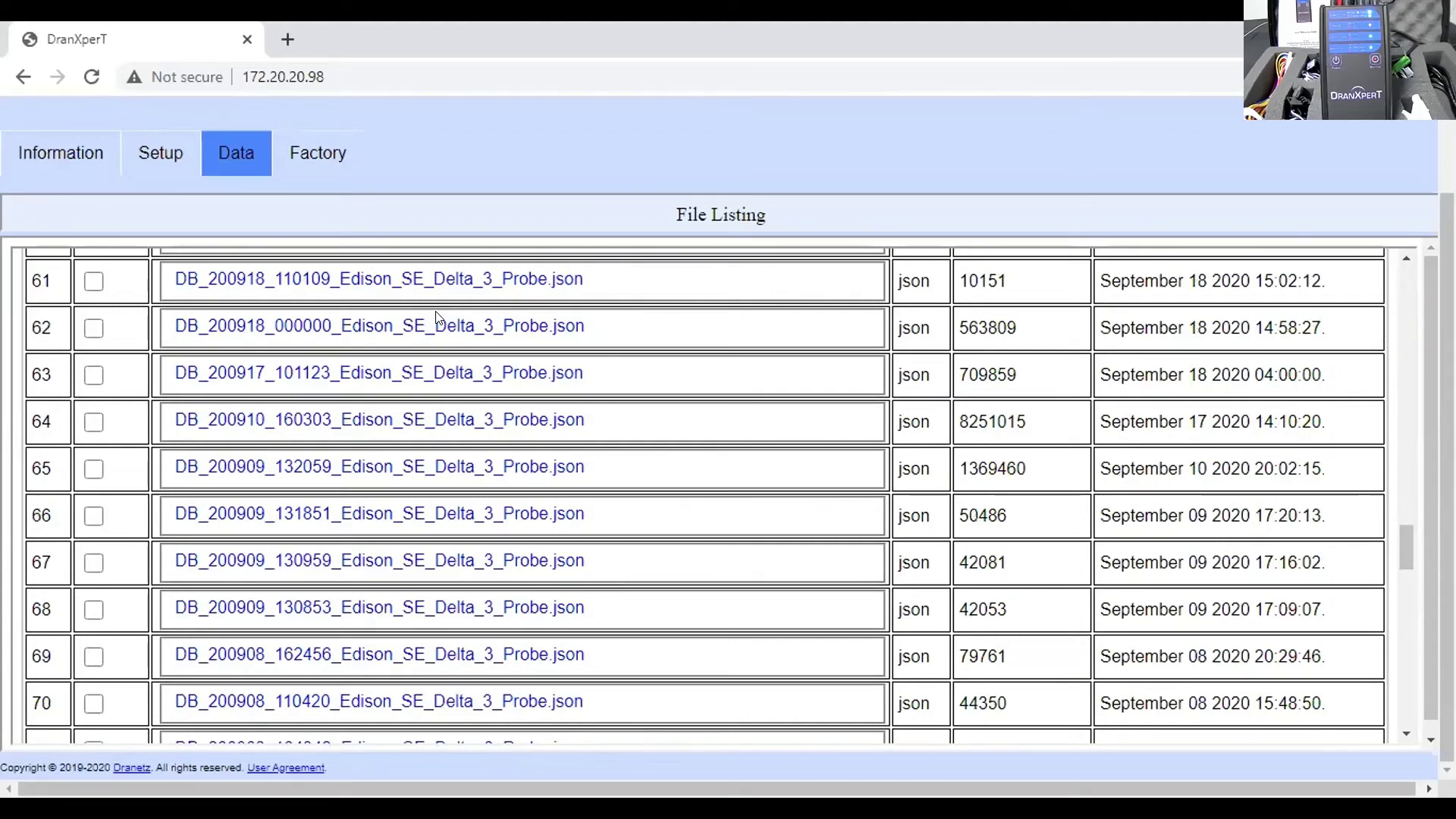
{"action": "left_click", "coordinate": [317, 152]}
{"action": "mouse_move", "coordinate": [328, 162]}
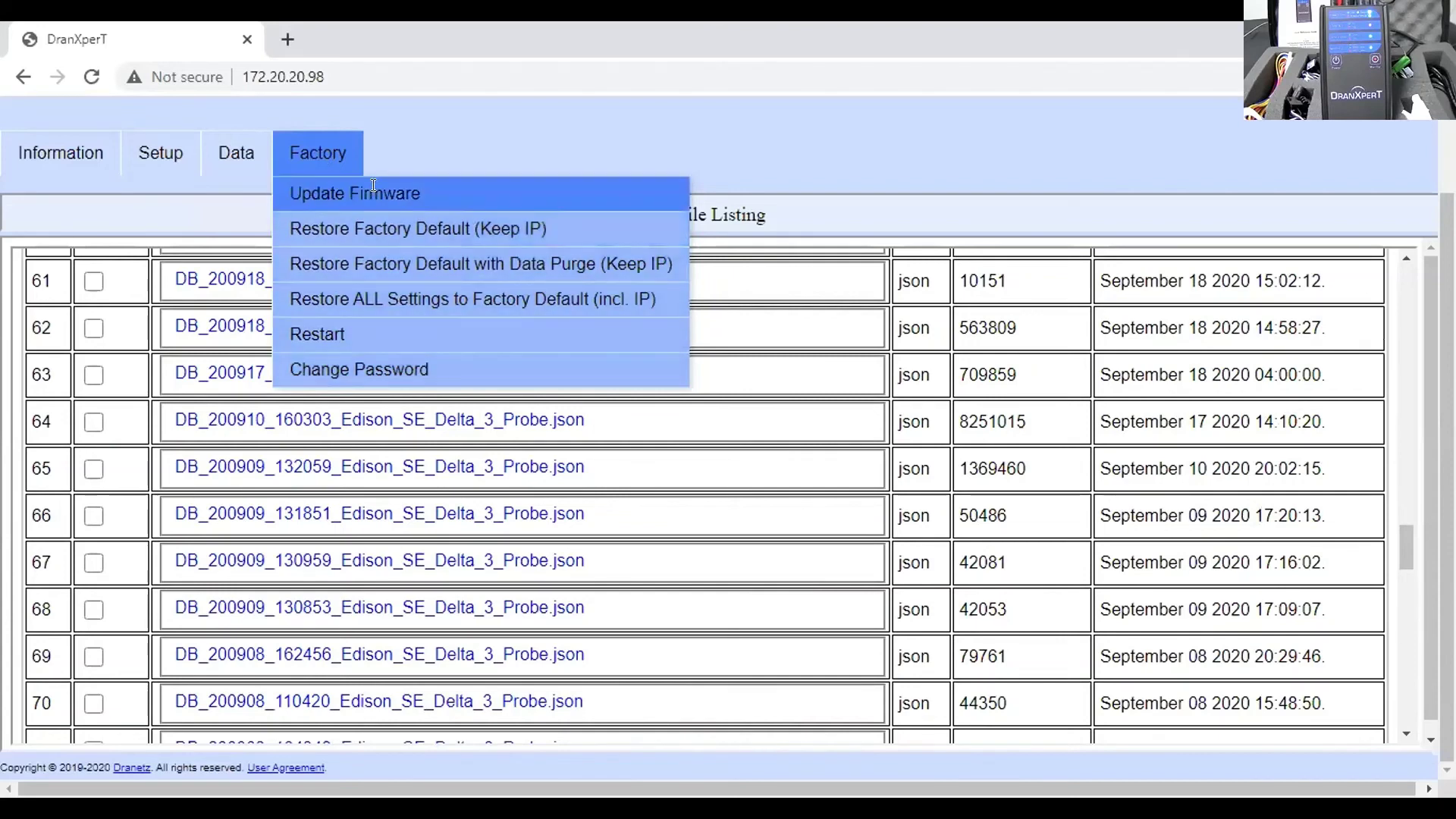
Leave the Factory menu and go to Data > List Files to show the recorded json files.
{"action": "mouse_move", "coordinate": [217, 141]}
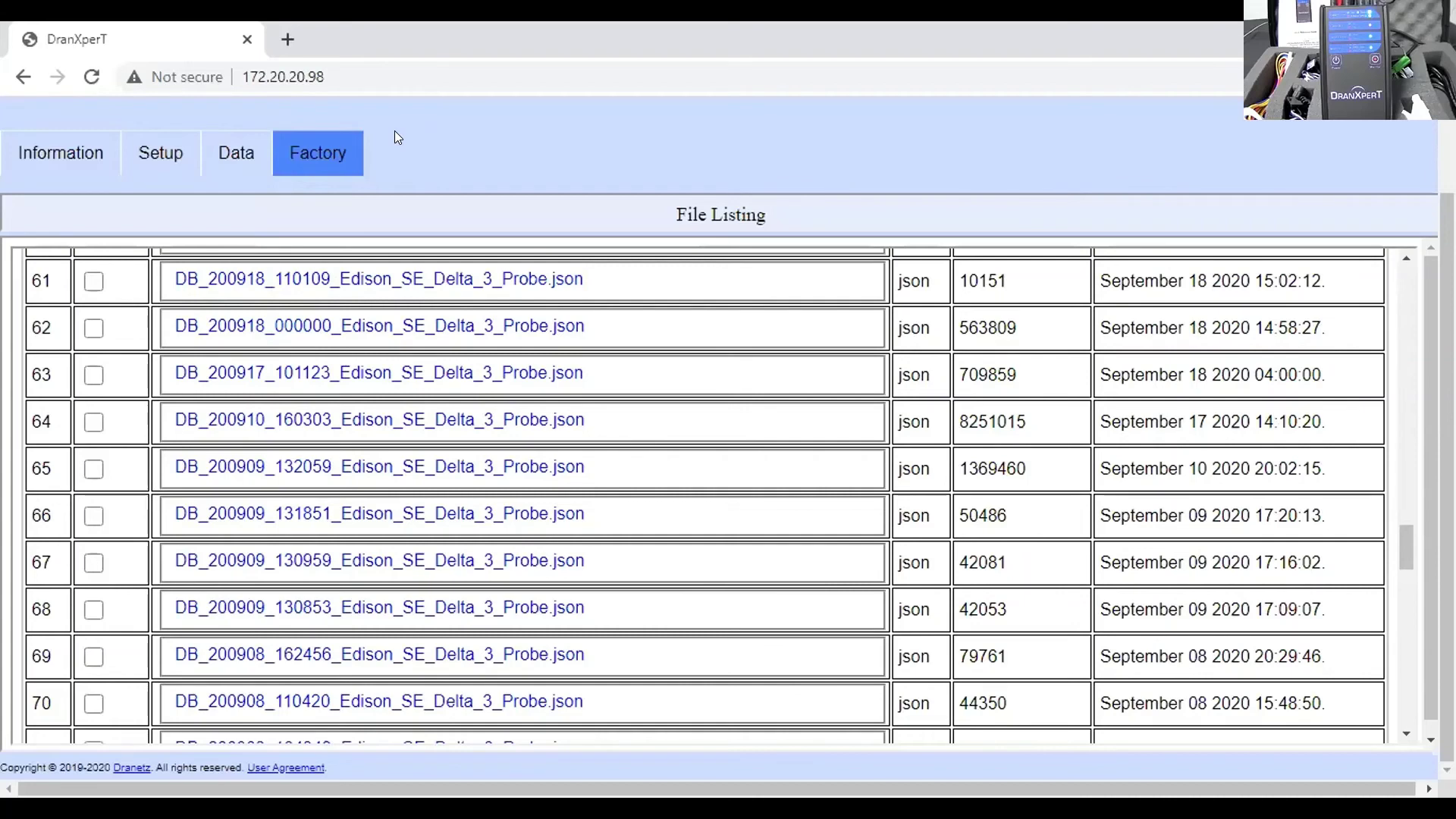
{"action": "mouse_move", "coordinate": [258, 163]}
{"action": "left_click", "coordinate": [292, 224]}
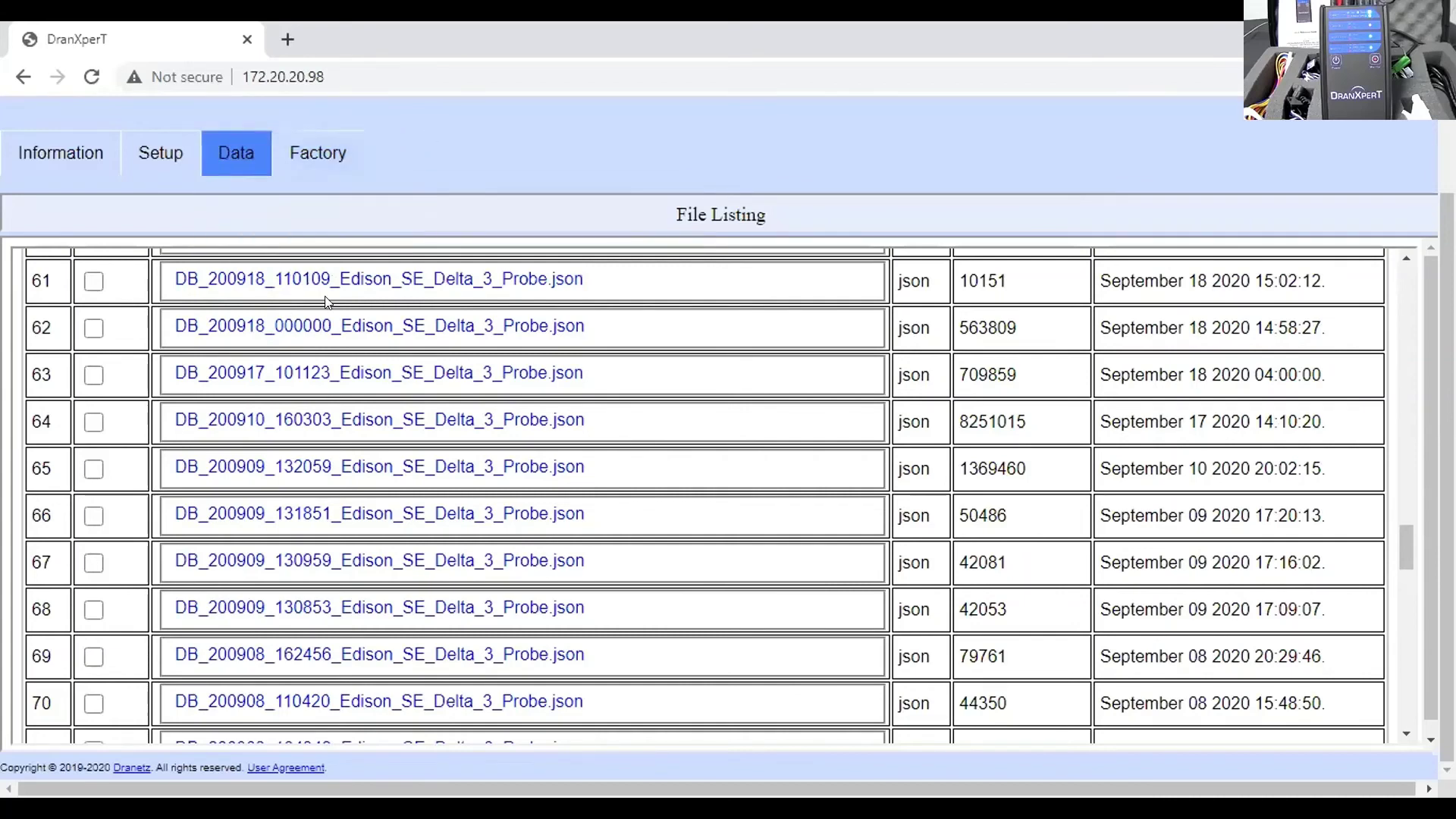
Open the DranXpert device Information page.
{"action": "left_click", "coordinate": [61, 153]}
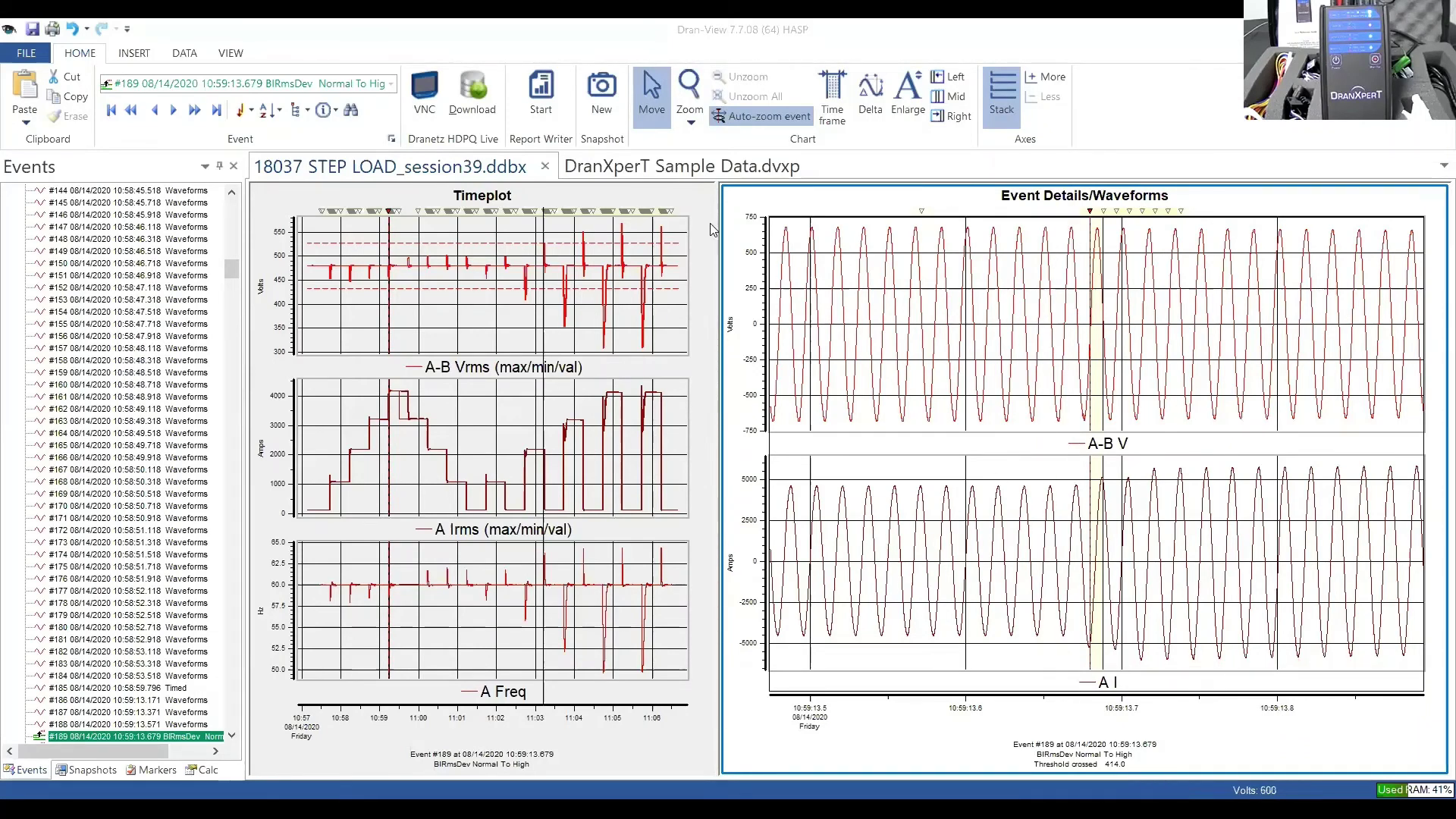
Compare the Sample Data and 18037 STEP LOAD tabs, ending on DranXperT Sample Data.dvxp.
{"action": "left_click", "coordinate": [682, 166]}
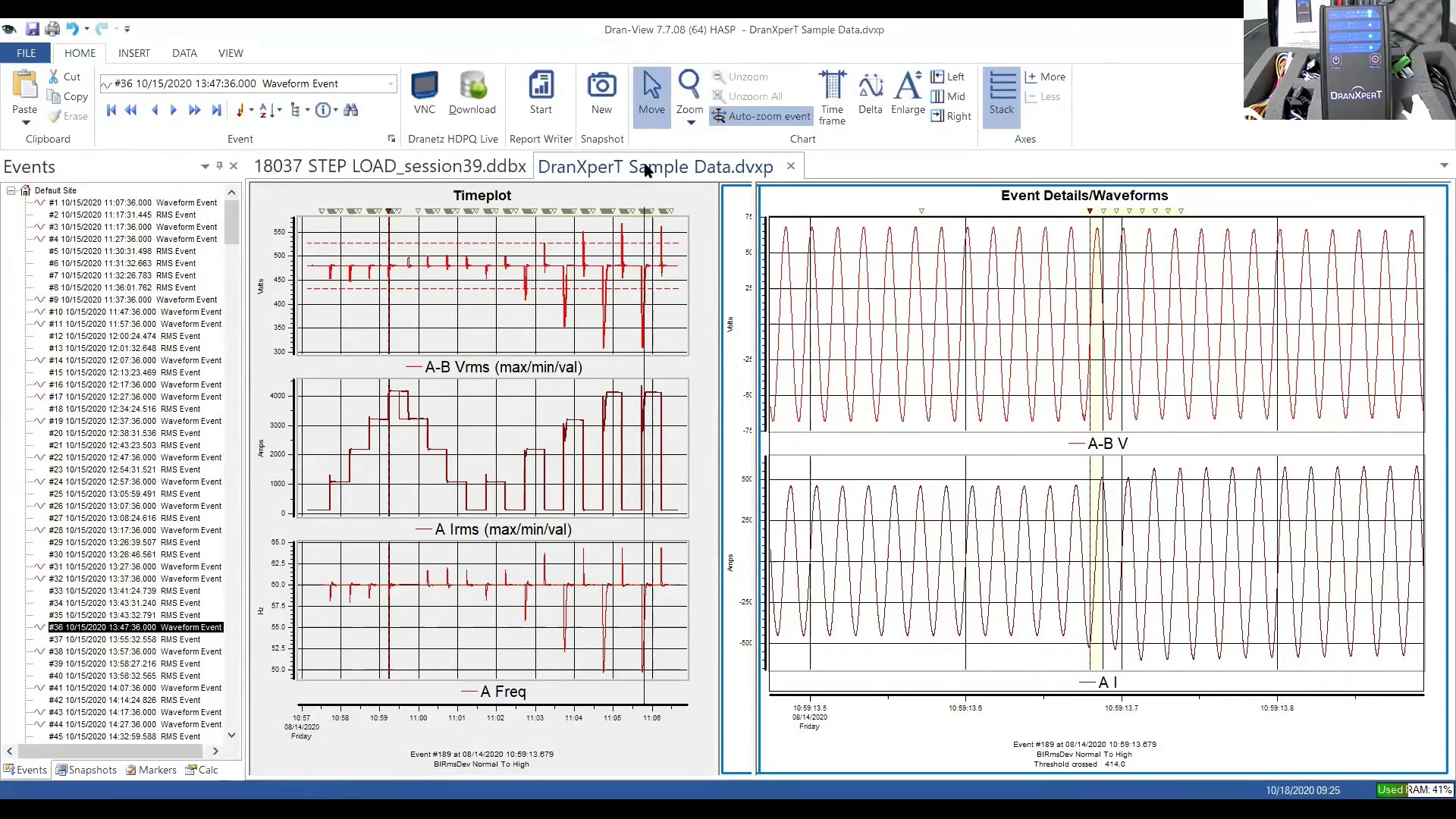
{"action": "left_click", "coordinate": [438, 167]}
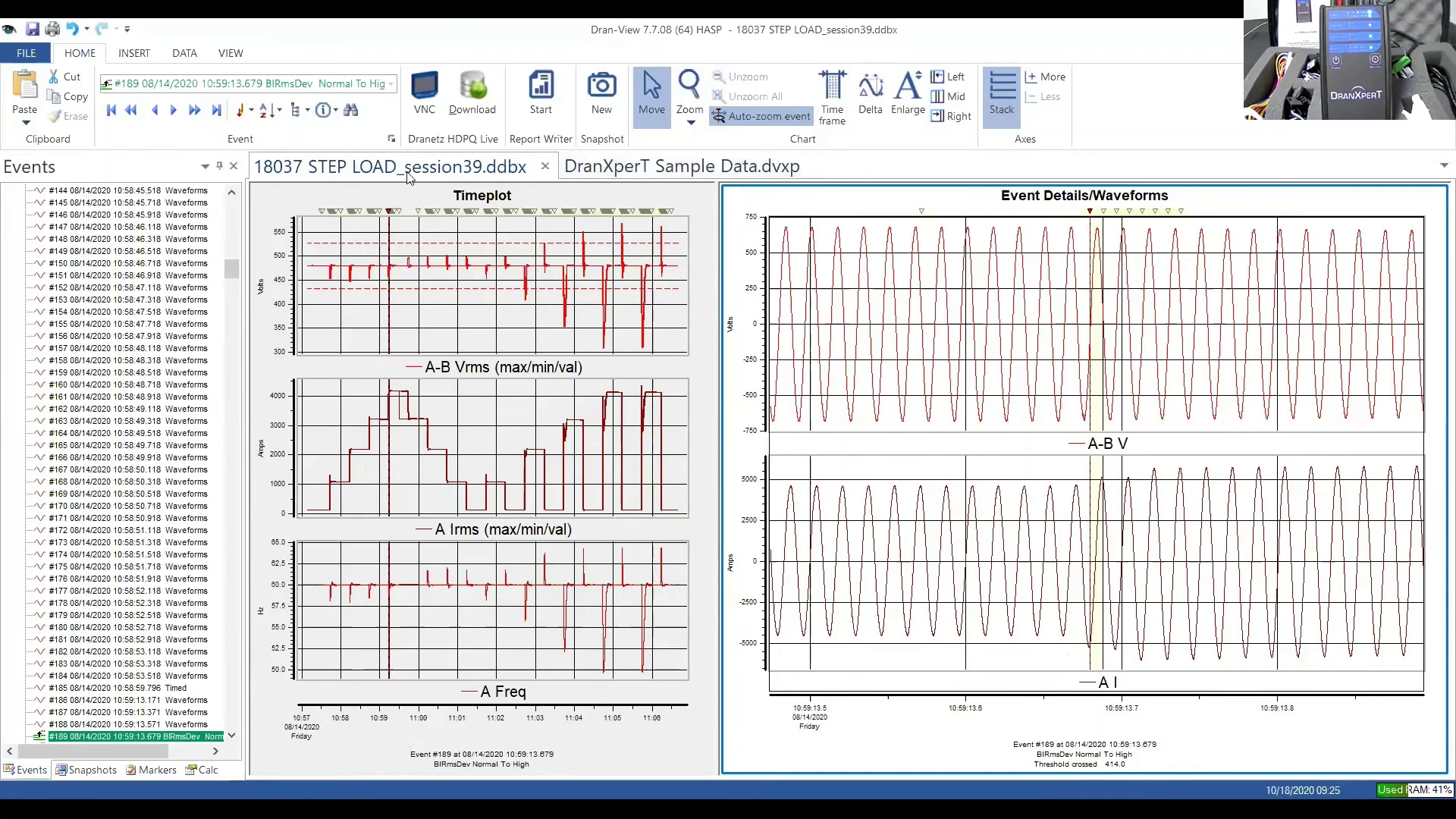
{"action": "left_click", "coordinate": [620, 176]}
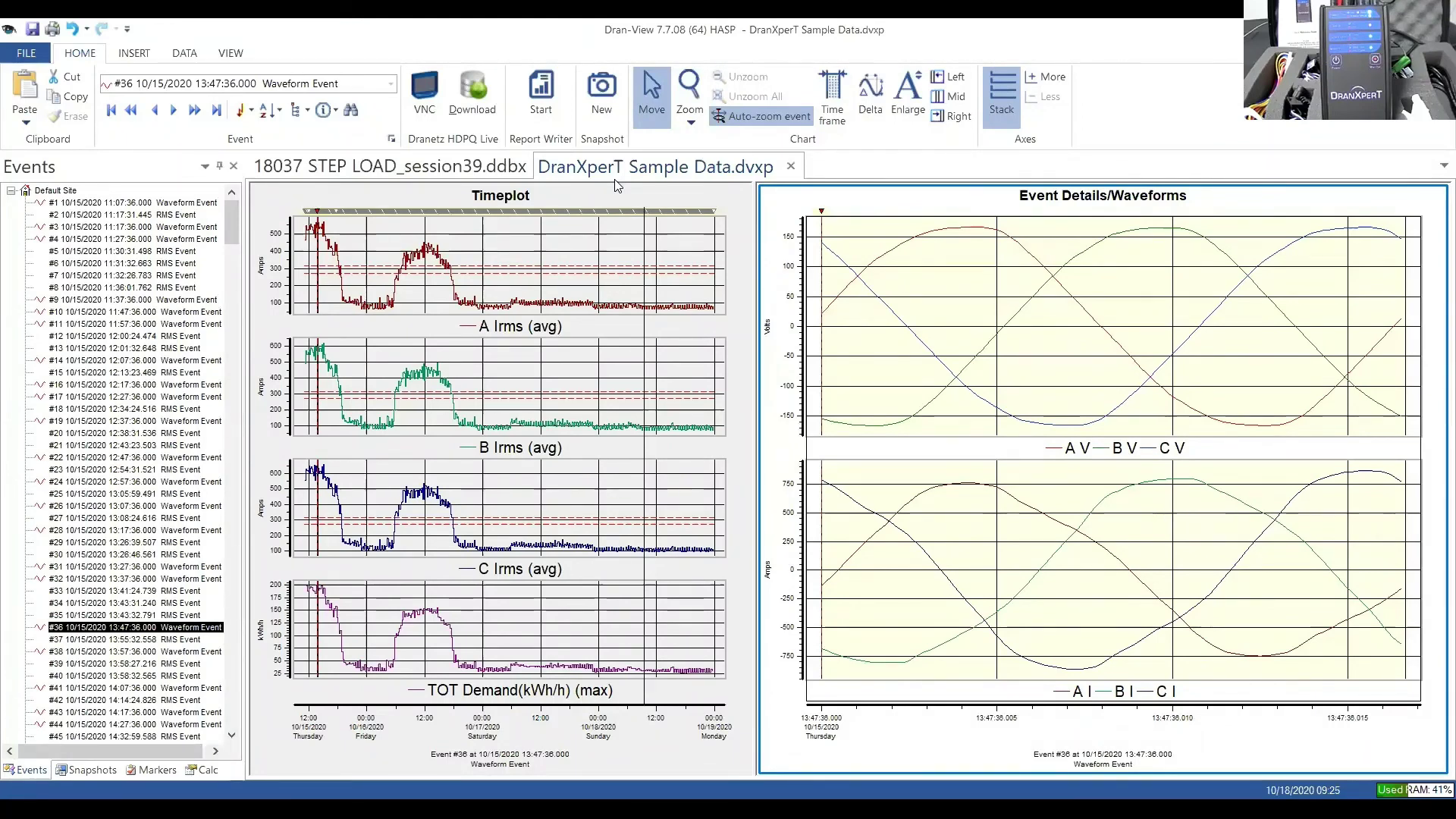
Open the Timeplot's Chart properties on its Basic Metering Irms channels for A, B, C.
{"action": "left_click", "coordinate": [14, 57]}
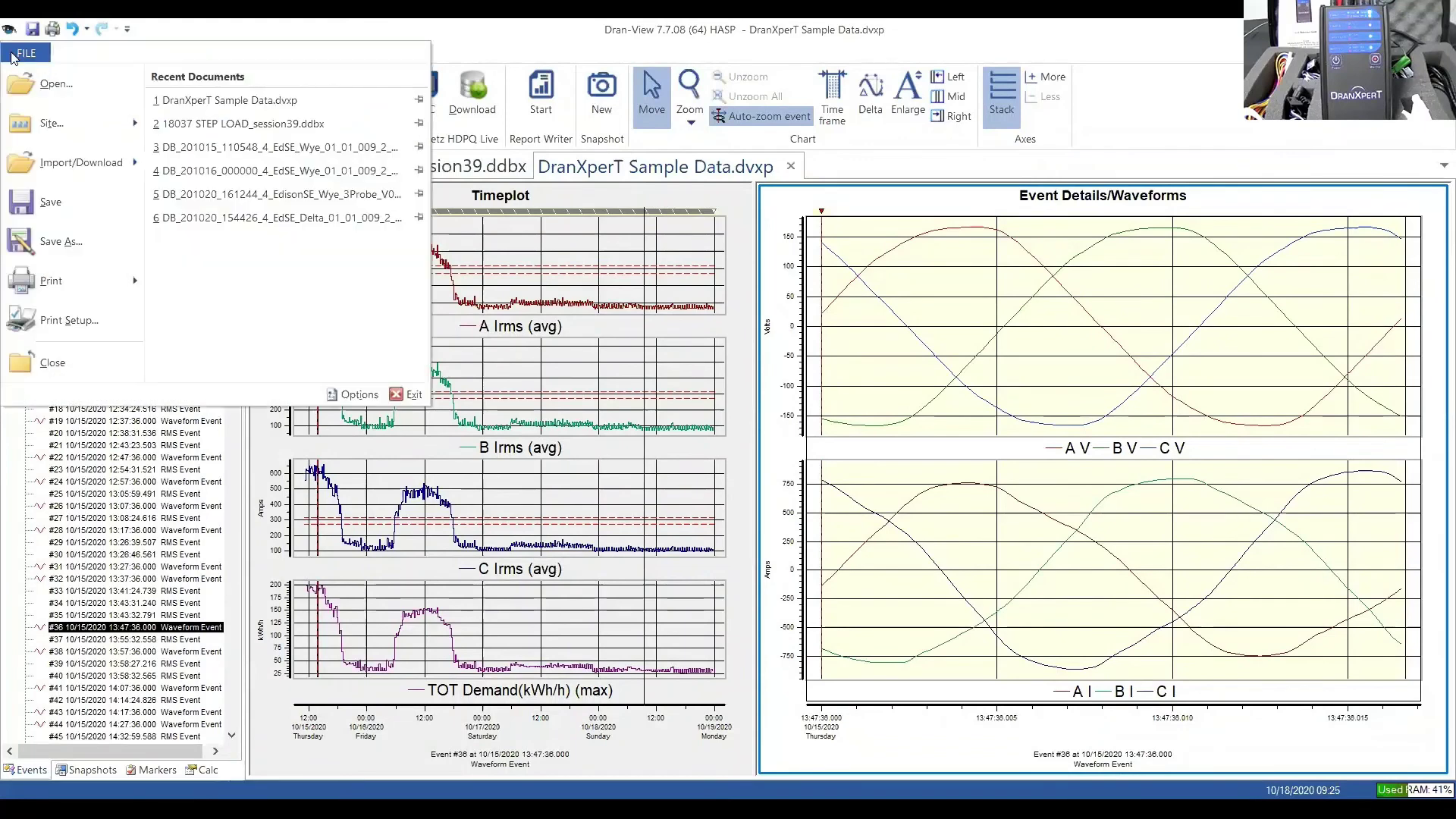
{"action": "left_click", "coordinate": [13, 58]}
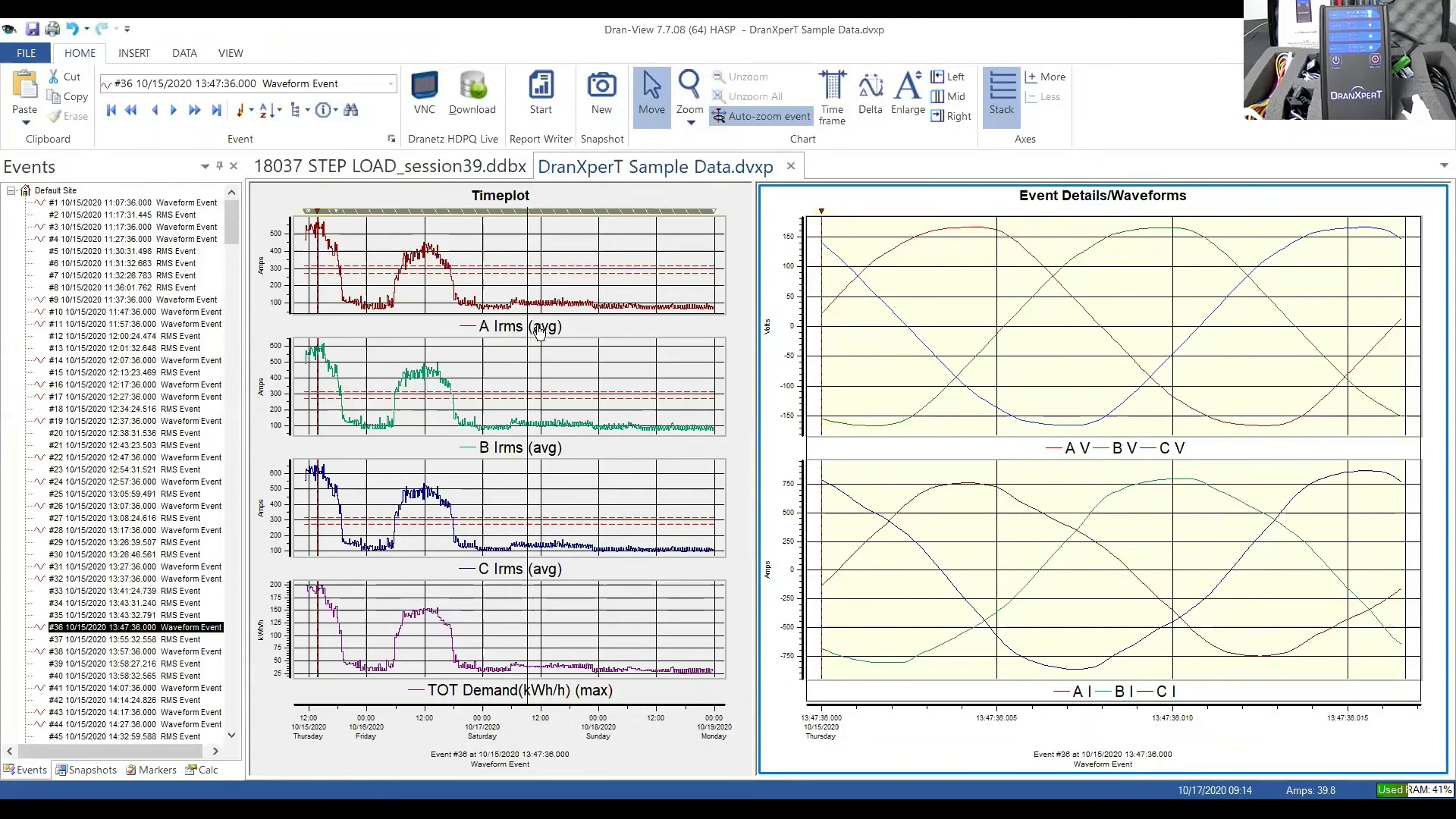
{"action": "left_click", "coordinate": [580, 246]}
{"action": "double_click", "coordinate": [579, 247]}
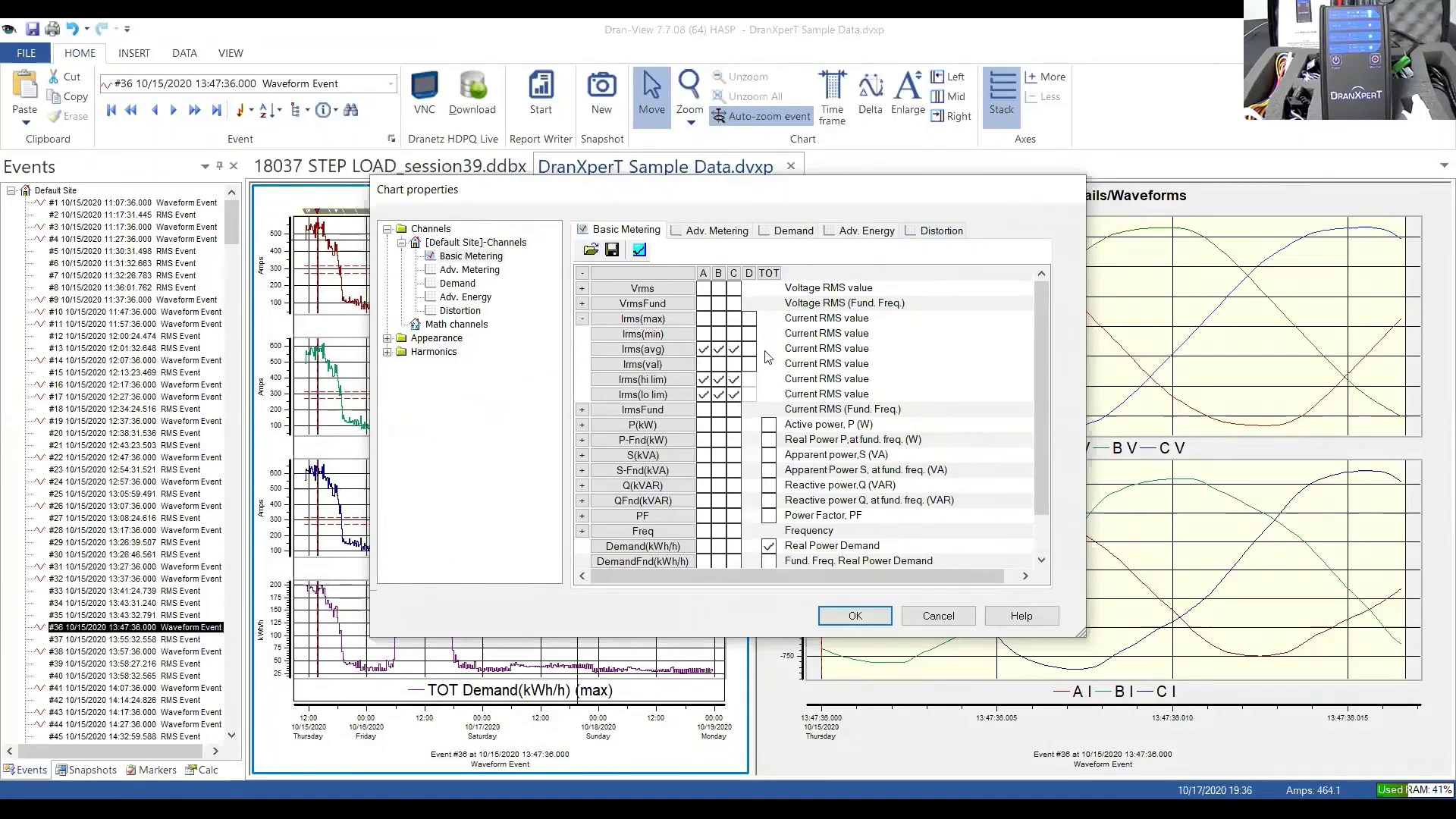
Collapse the Irms group and cancel Chart properties, then read values on the Irms and demand traces.
{"action": "left_click", "coordinate": [582, 319]}
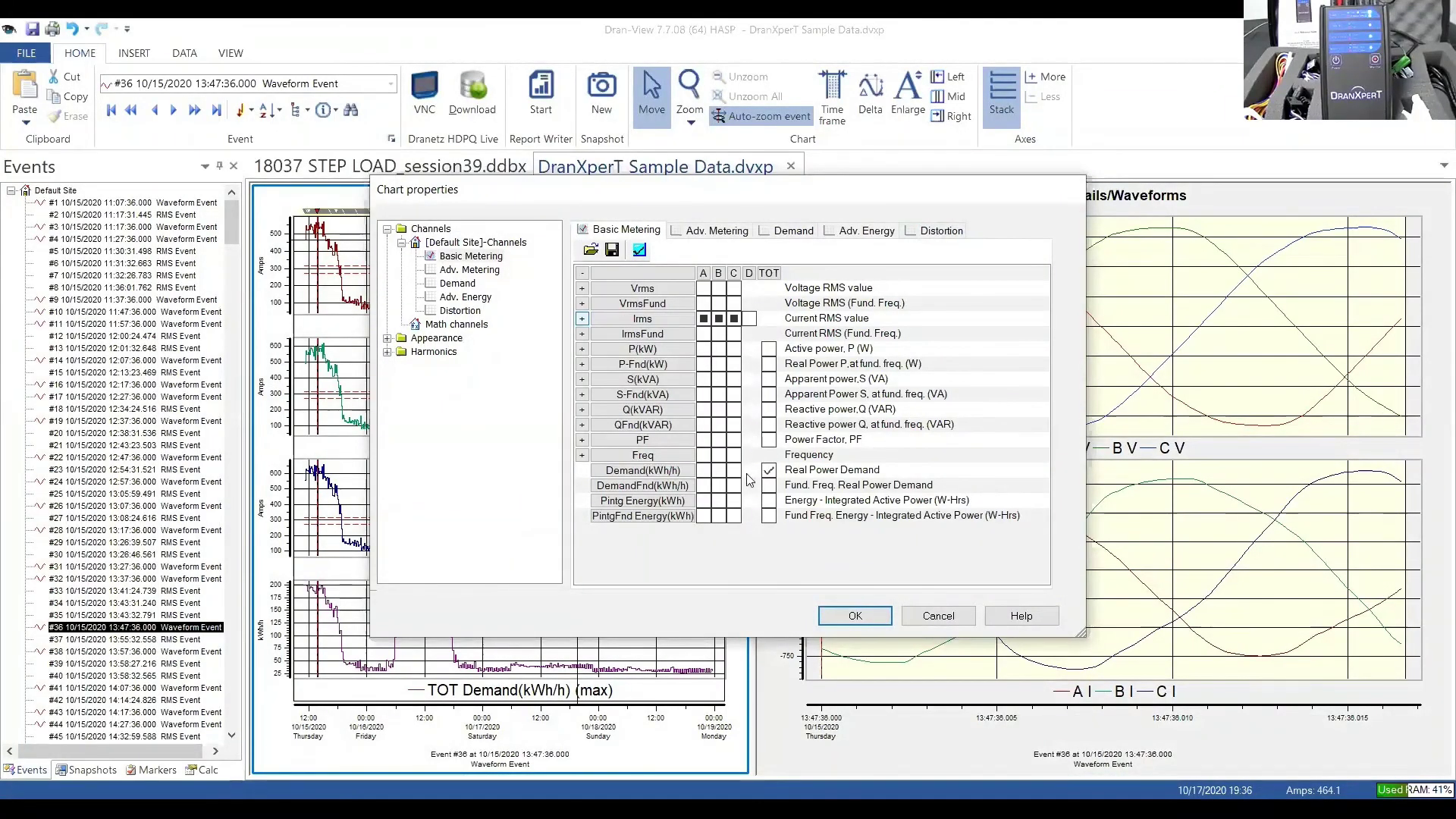
{"action": "left_click", "coordinate": [940, 616]}
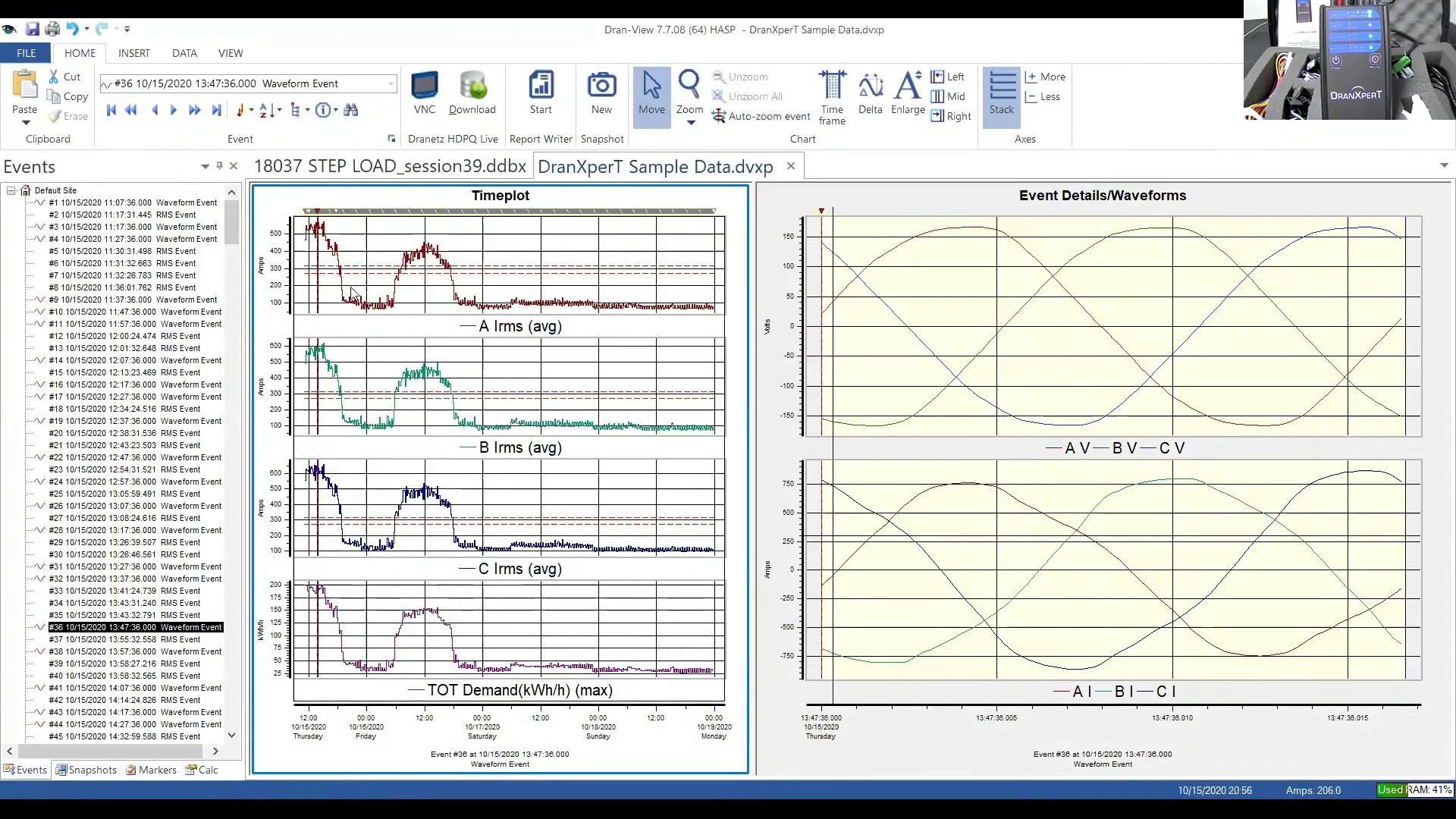
{"action": "mouse_move", "coordinate": [381, 286]}
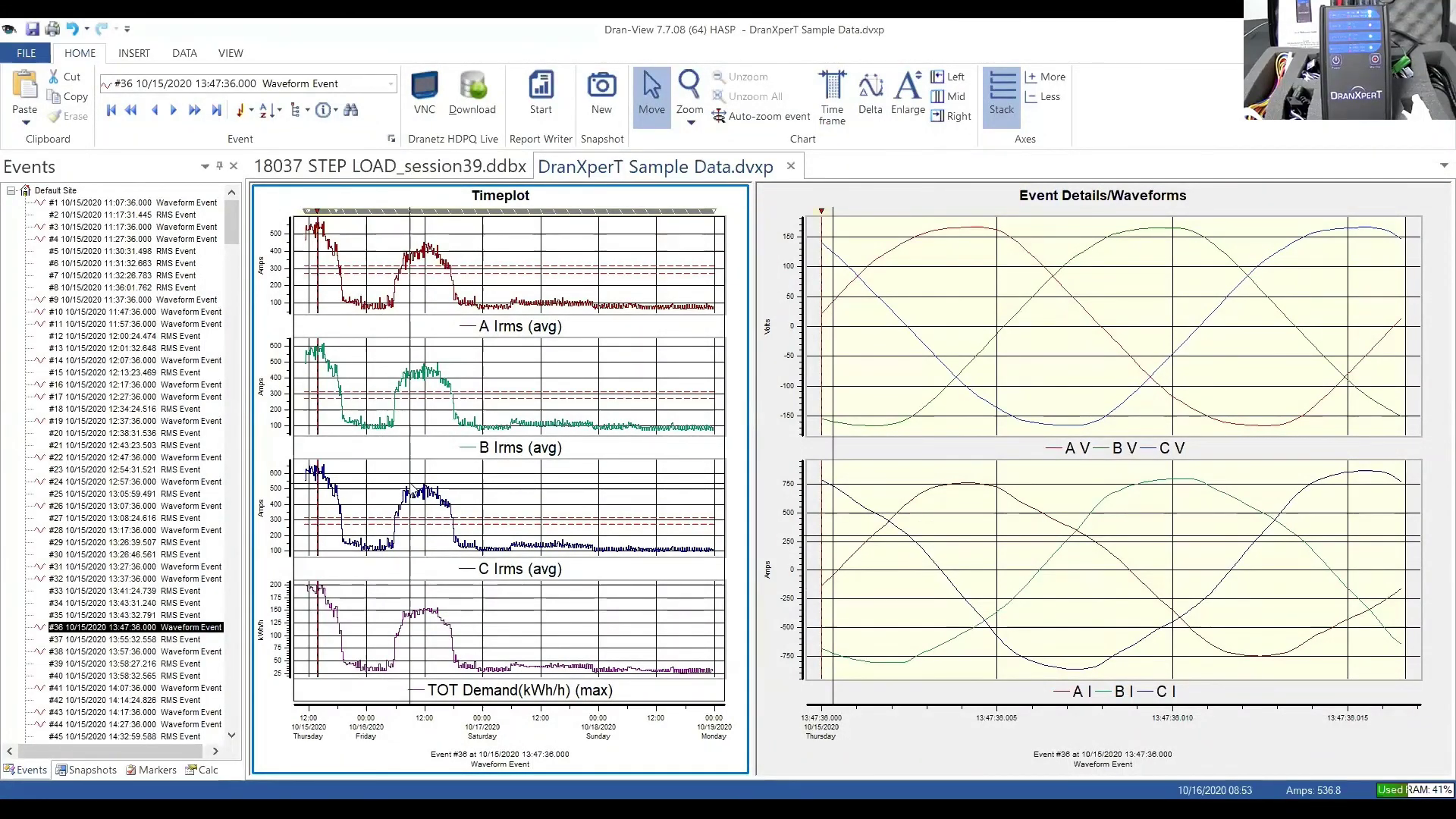
{"action": "mouse_move", "coordinate": [409, 487]}
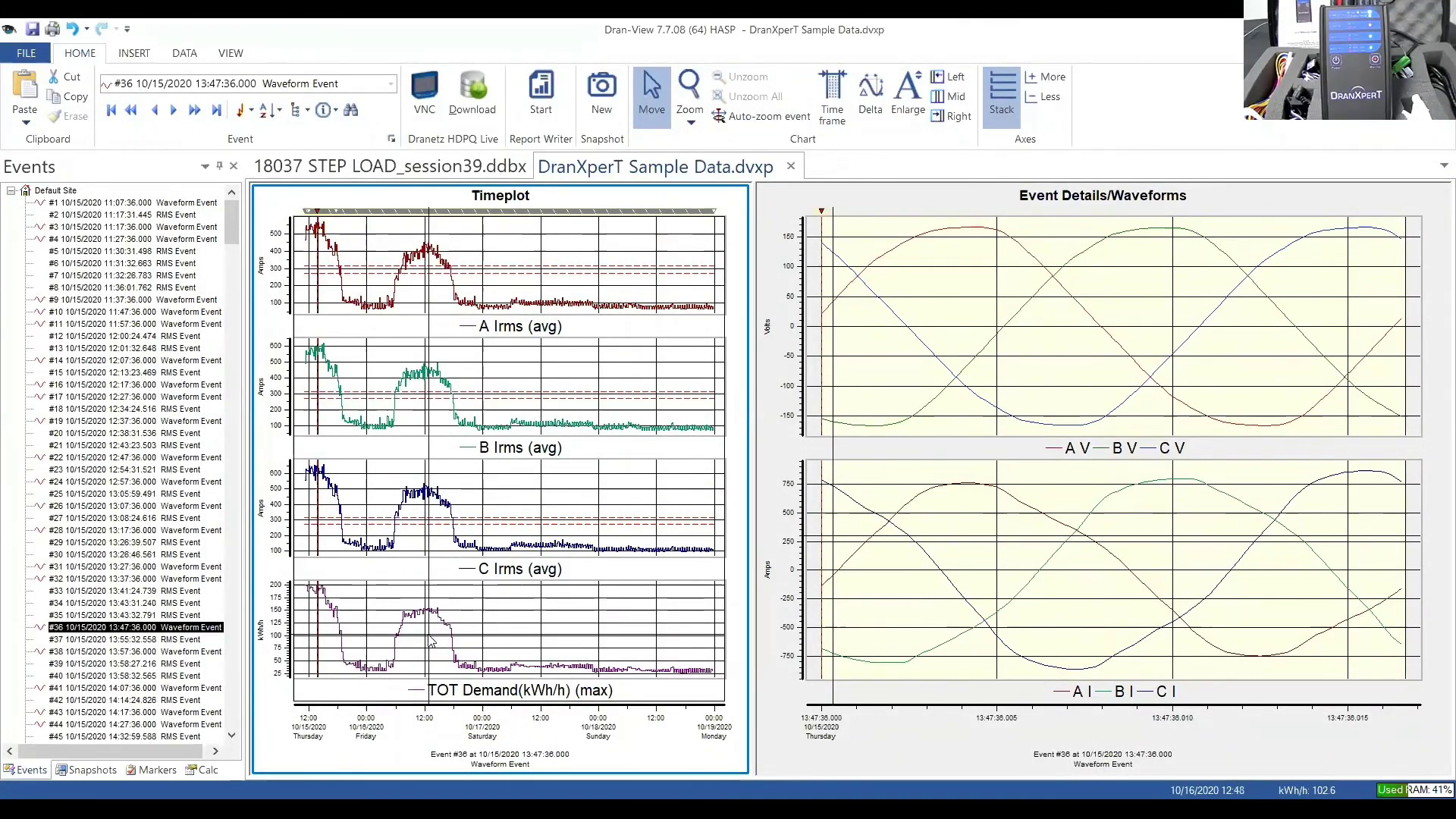
{"action": "mouse_move", "coordinate": [429, 639]}
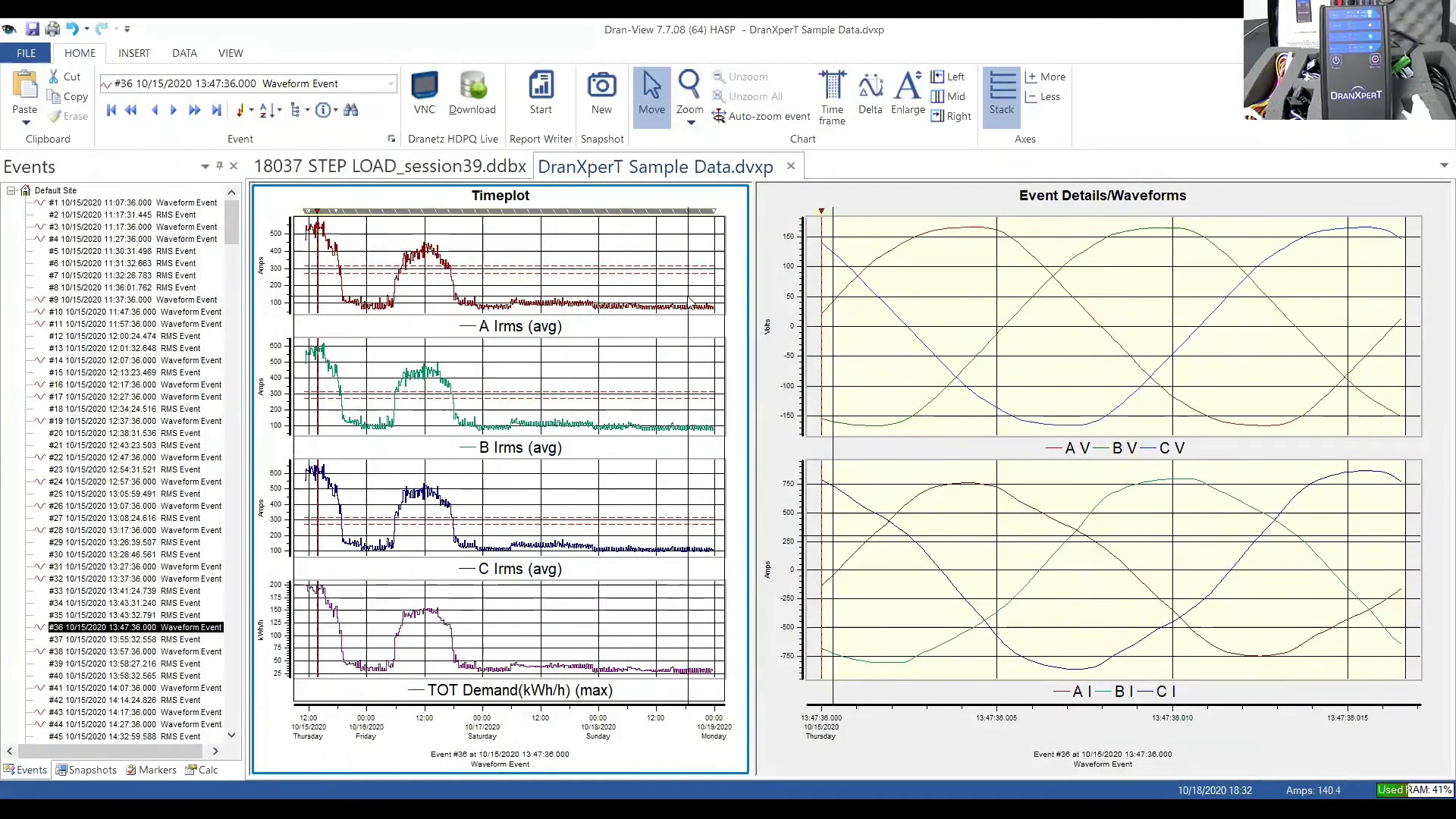
{"action": "mouse_move", "coordinate": [688, 300]}
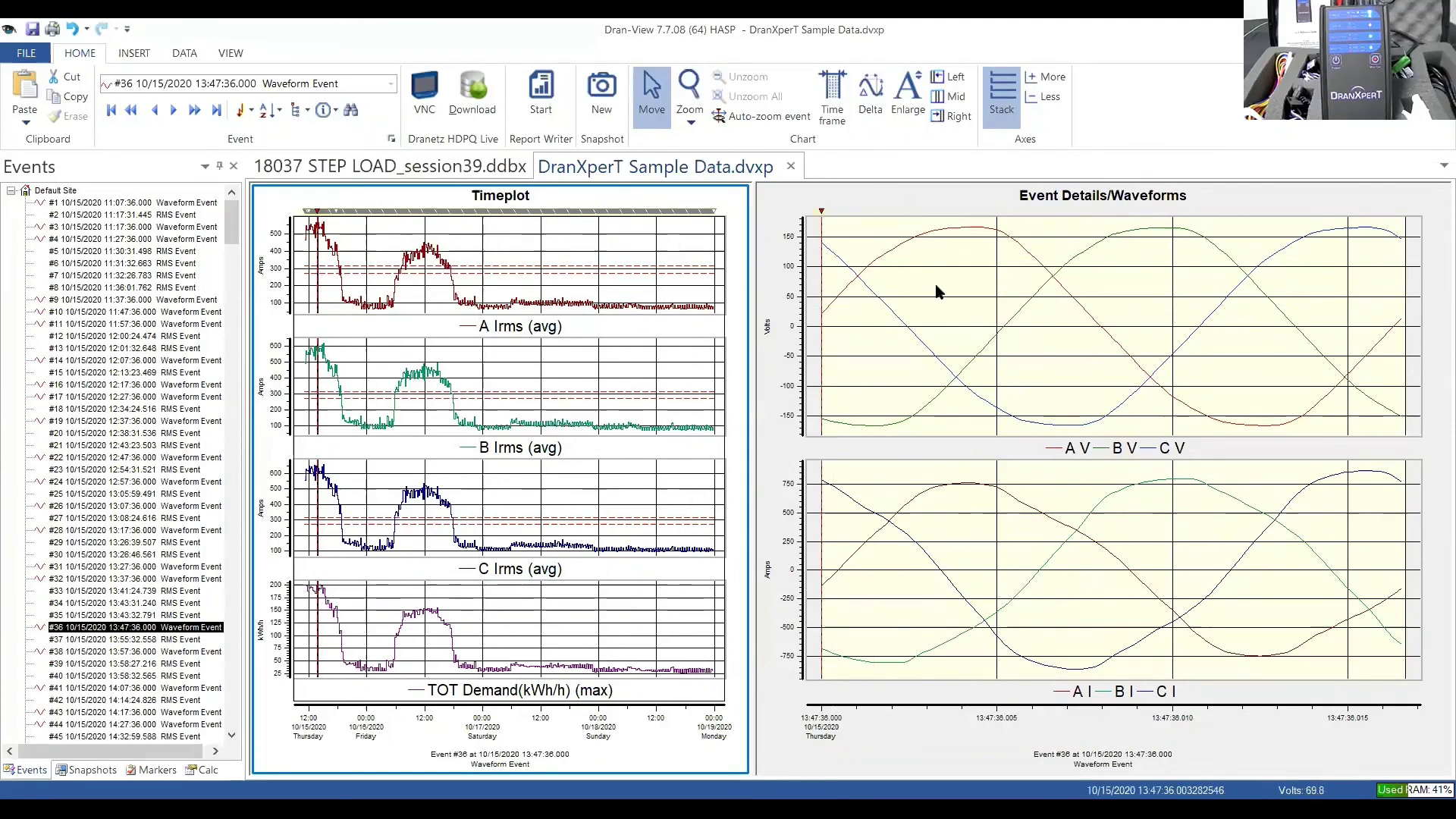
{"action": "mouse_move", "coordinate": [934, 321]}
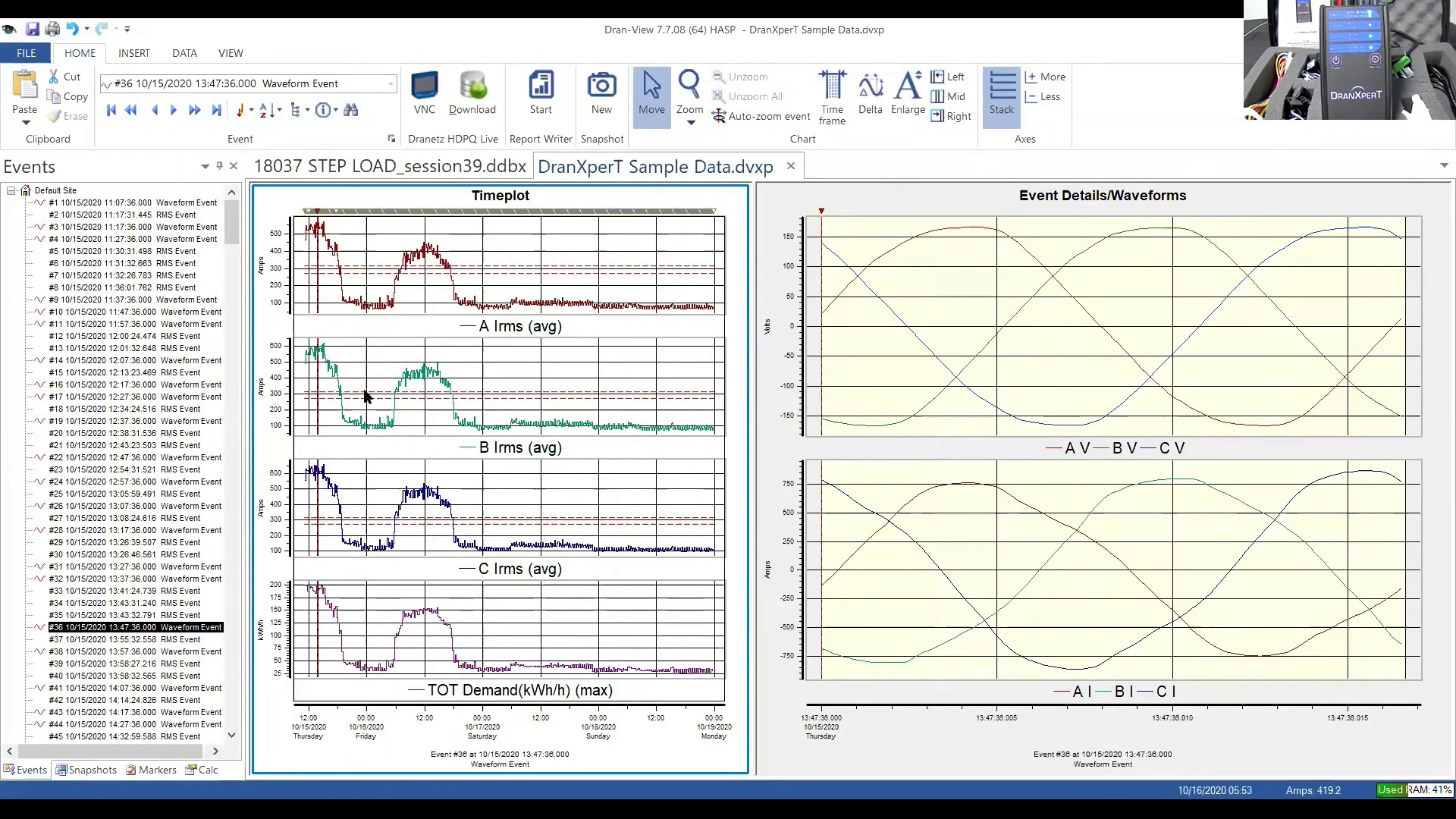
Step through events #19, #22, #24, #5 and settle on RMS event #6 in the event details.
{"action": "left_click", "coordinate": [197, 421]}
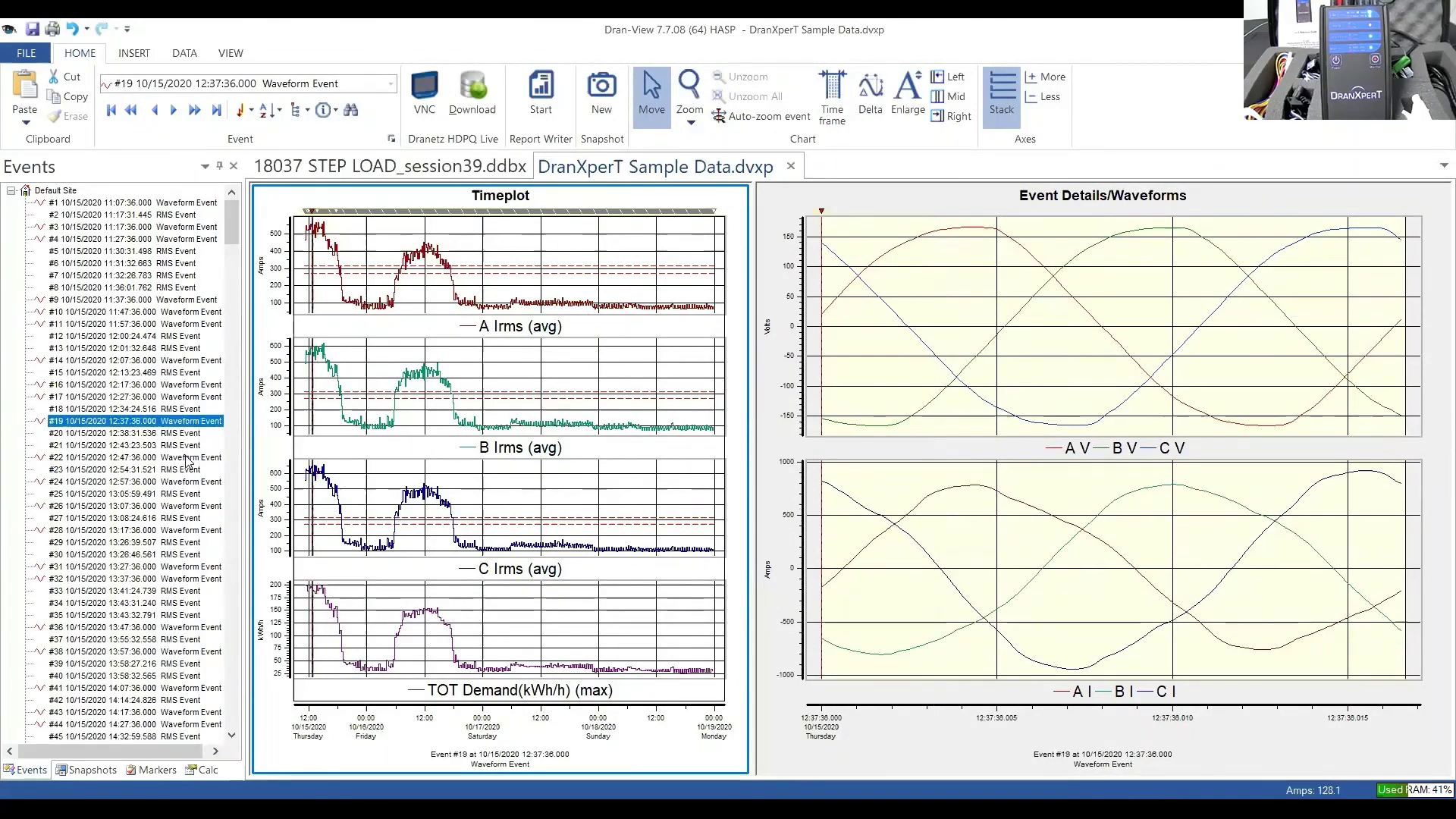
{"action": "left_click", "coordinate": [189, 457]}
{"action": "left_click", "coordinate": [191, 483]}
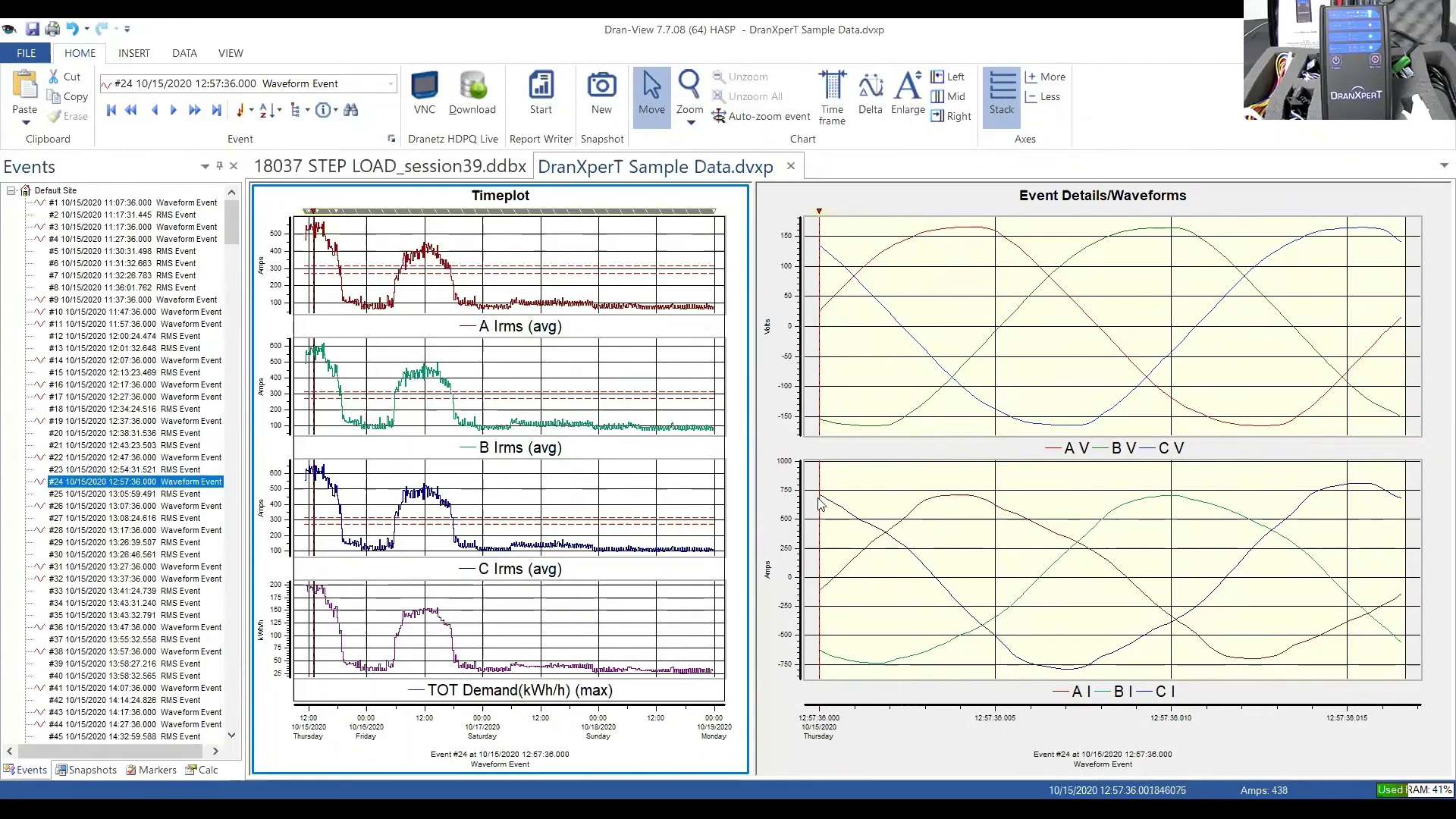
{"action": "left_click", "coordinate": [173, 252]}
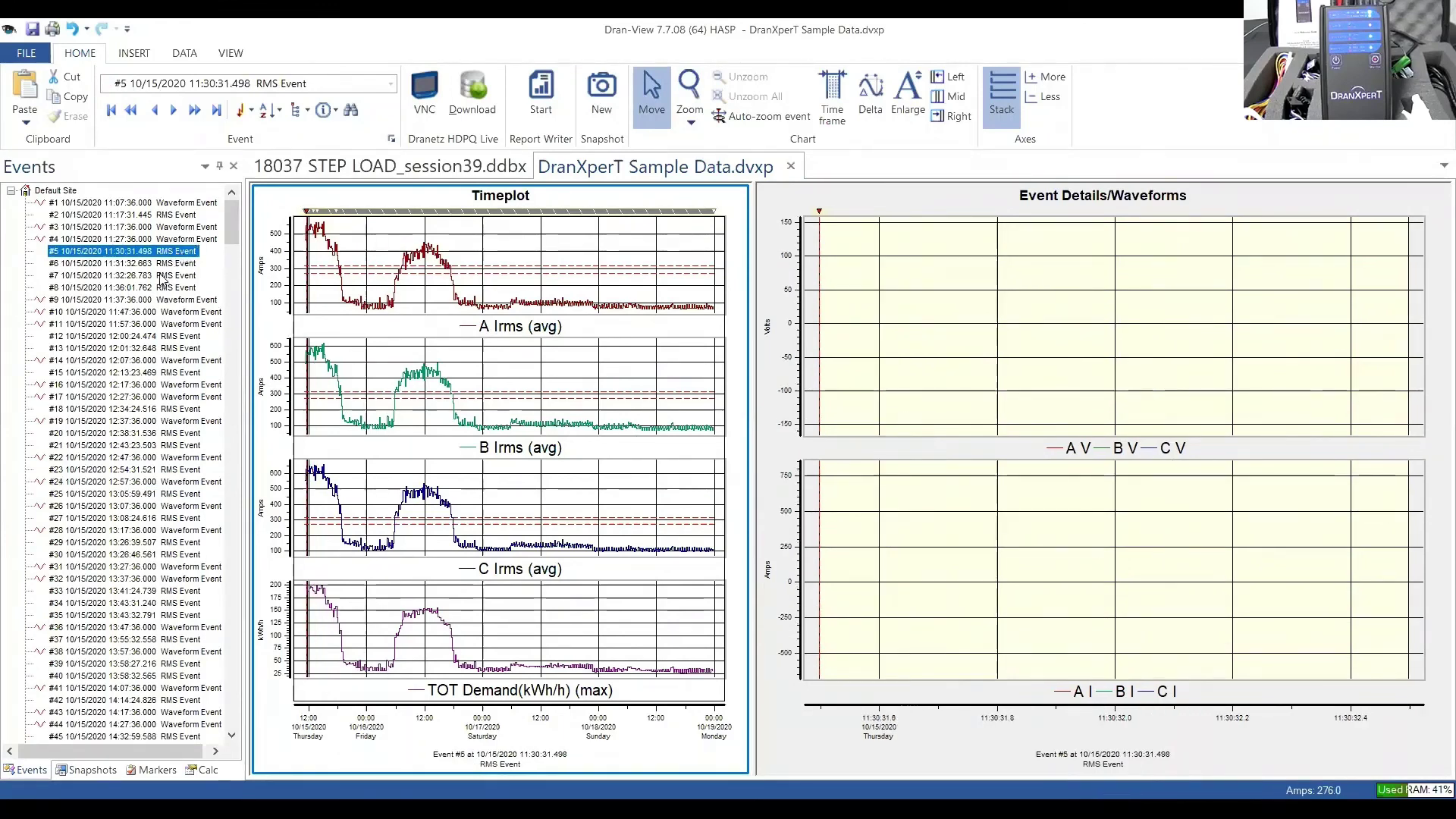
{"action": "left_click", "coordinate": [168, 264]}
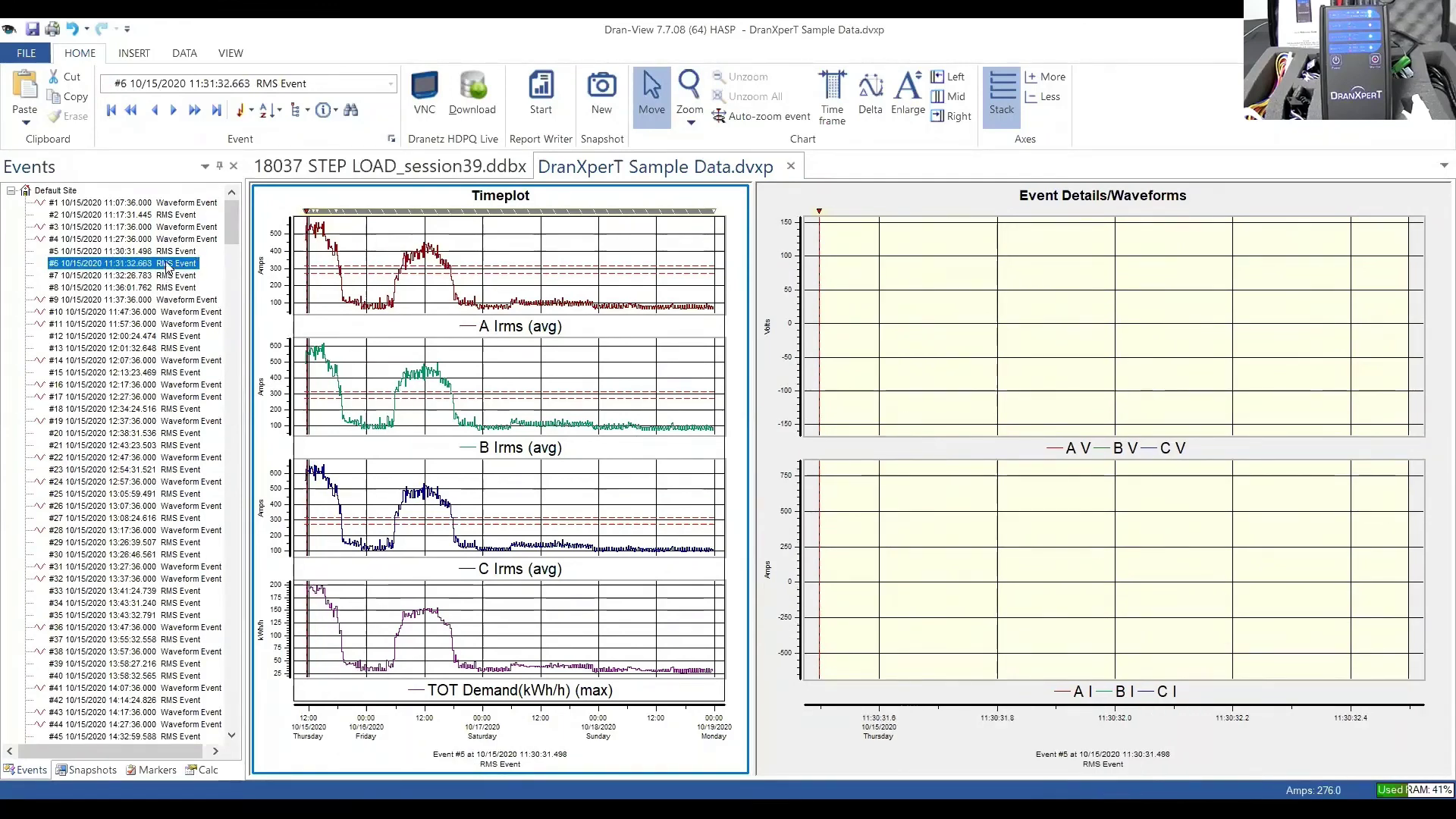
Open the Event Details/Waveforms chart properties and untick the voltage waveshape on all phases.
{"action": "left_click", "coordinate": [967, 320]}
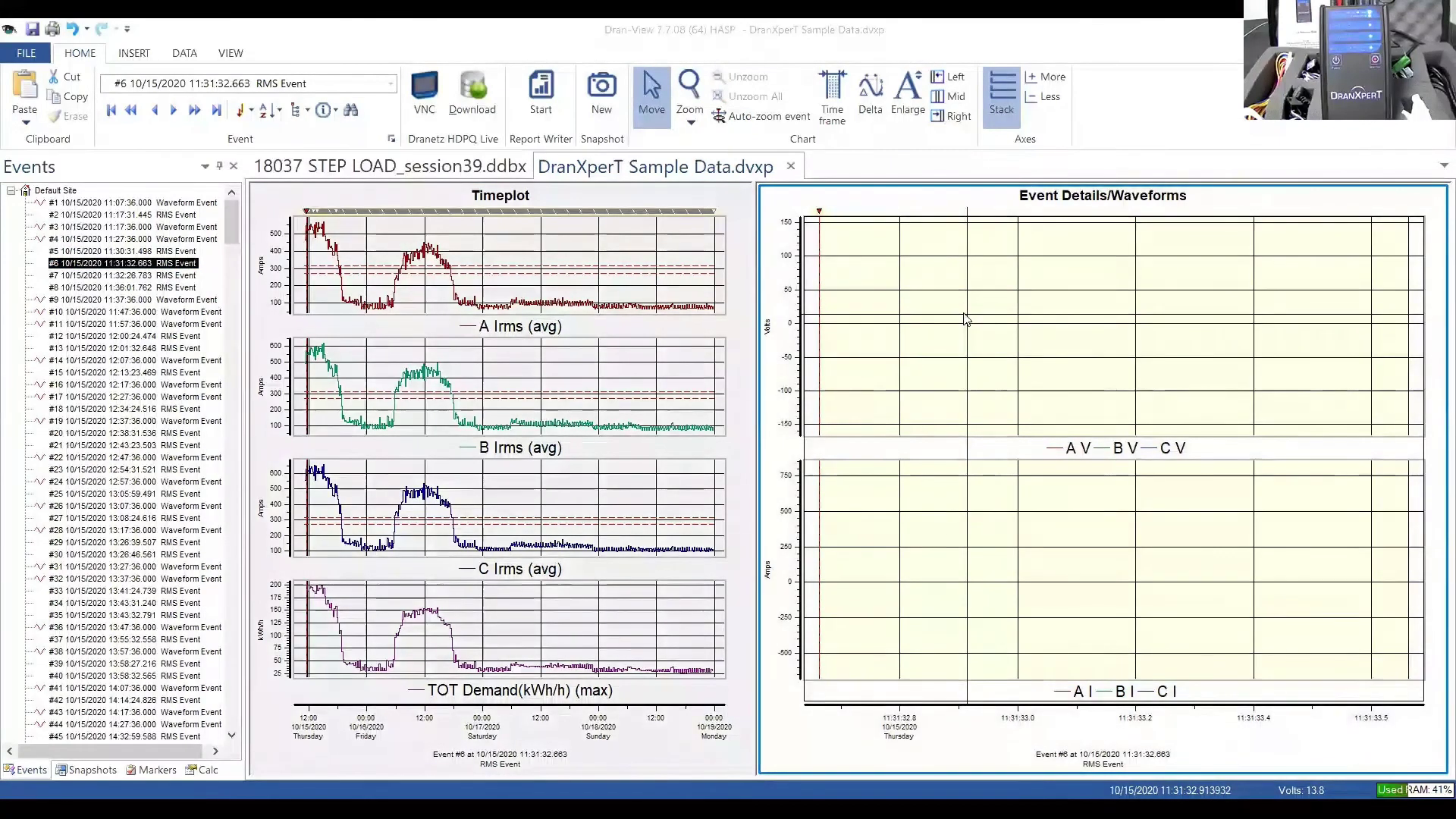
{"action": "double_click", "coordinate": [967, 319]}
{"action": "left_click", "coordinate": [581, 288]}
Untick the current waveshape, tick phase A Vrms and Irms under Basic Metering, and apply with OK.
{"action": "left_click", "coordinate": [581, 304]}
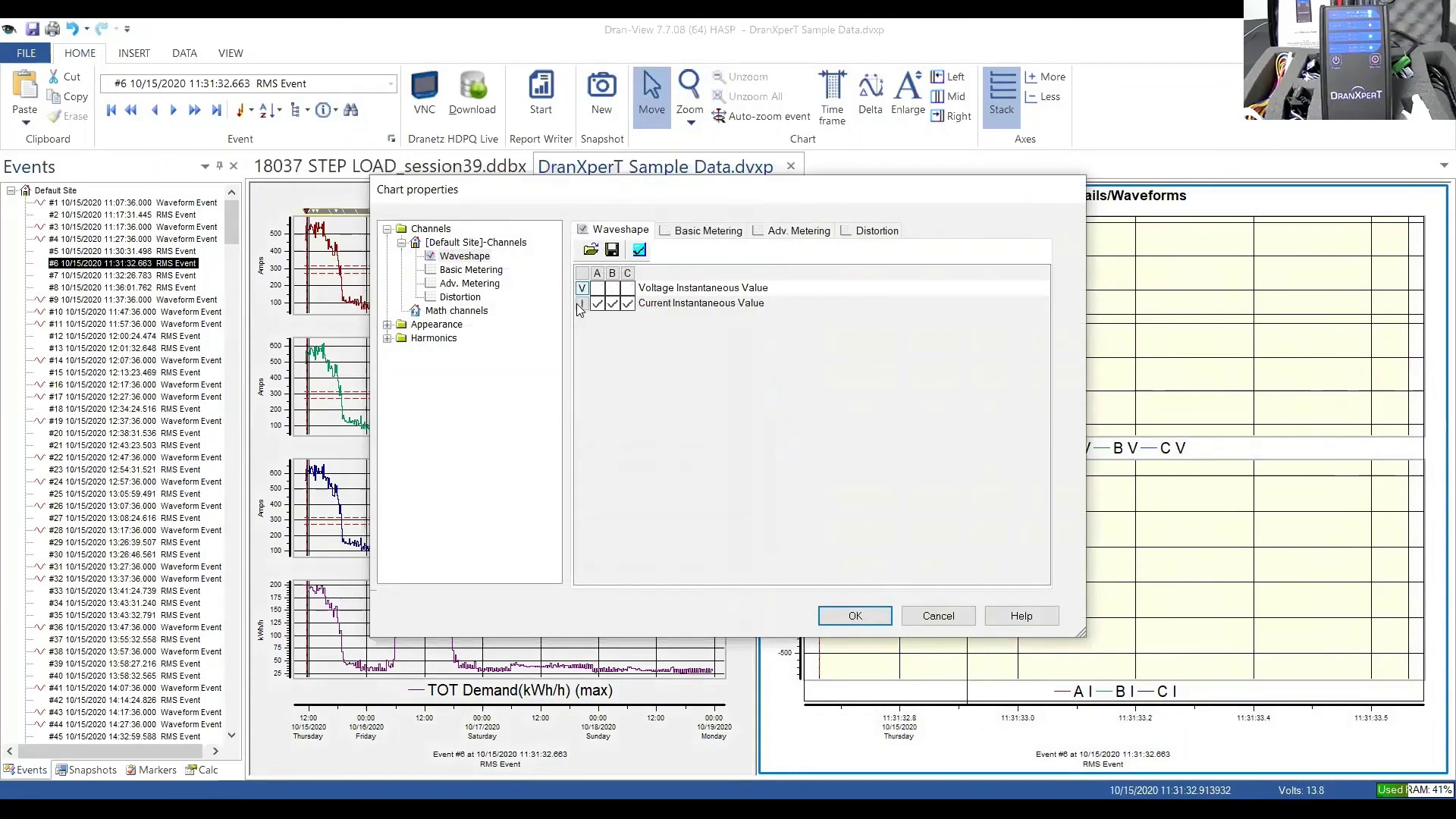
{"action": "left_click", "coordinate": [464, 270]}
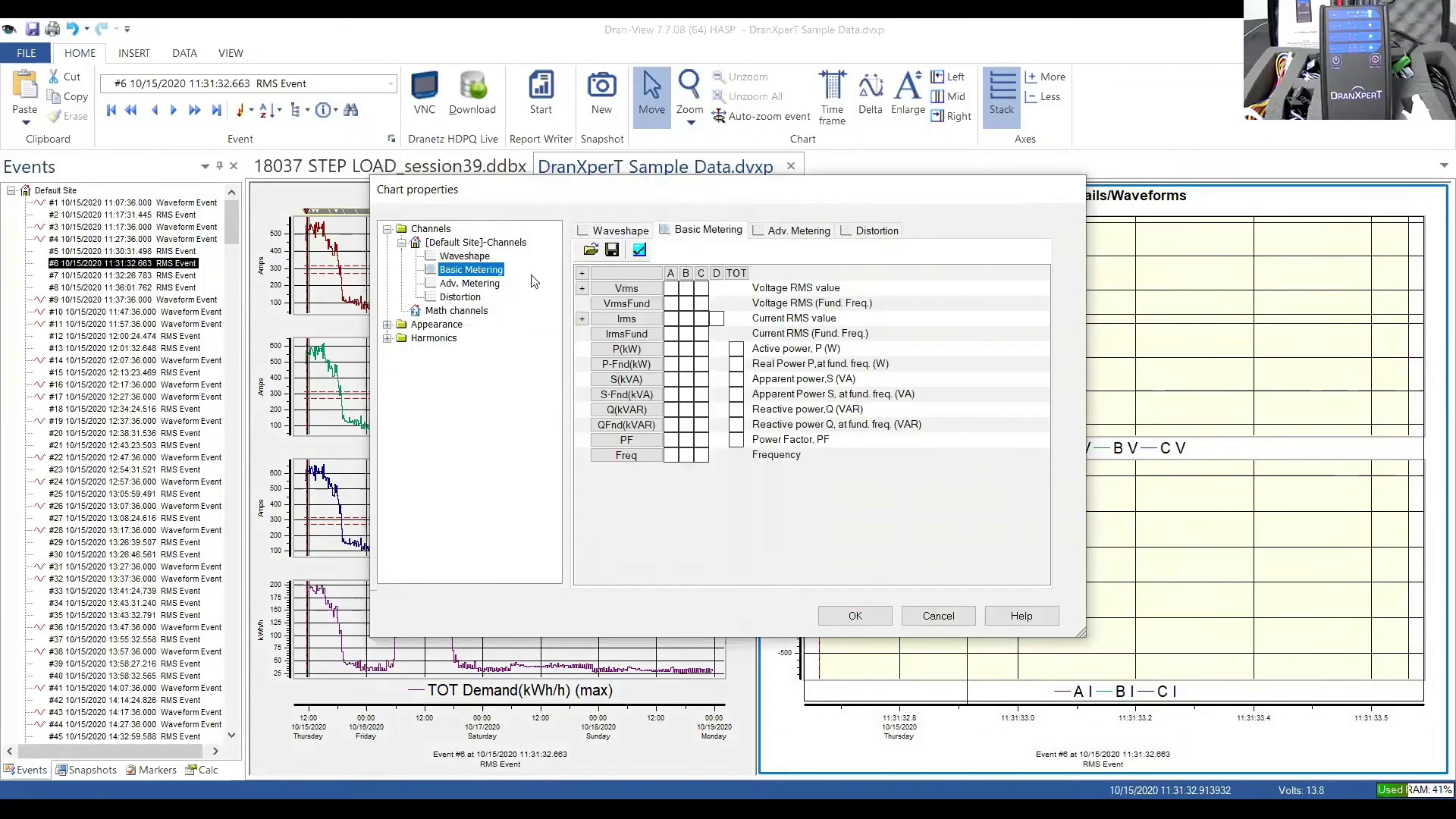
{"action": "left_click", "coordinate": [671, 288]}
{"action": "left_click", "coordinate": [670, 318]}
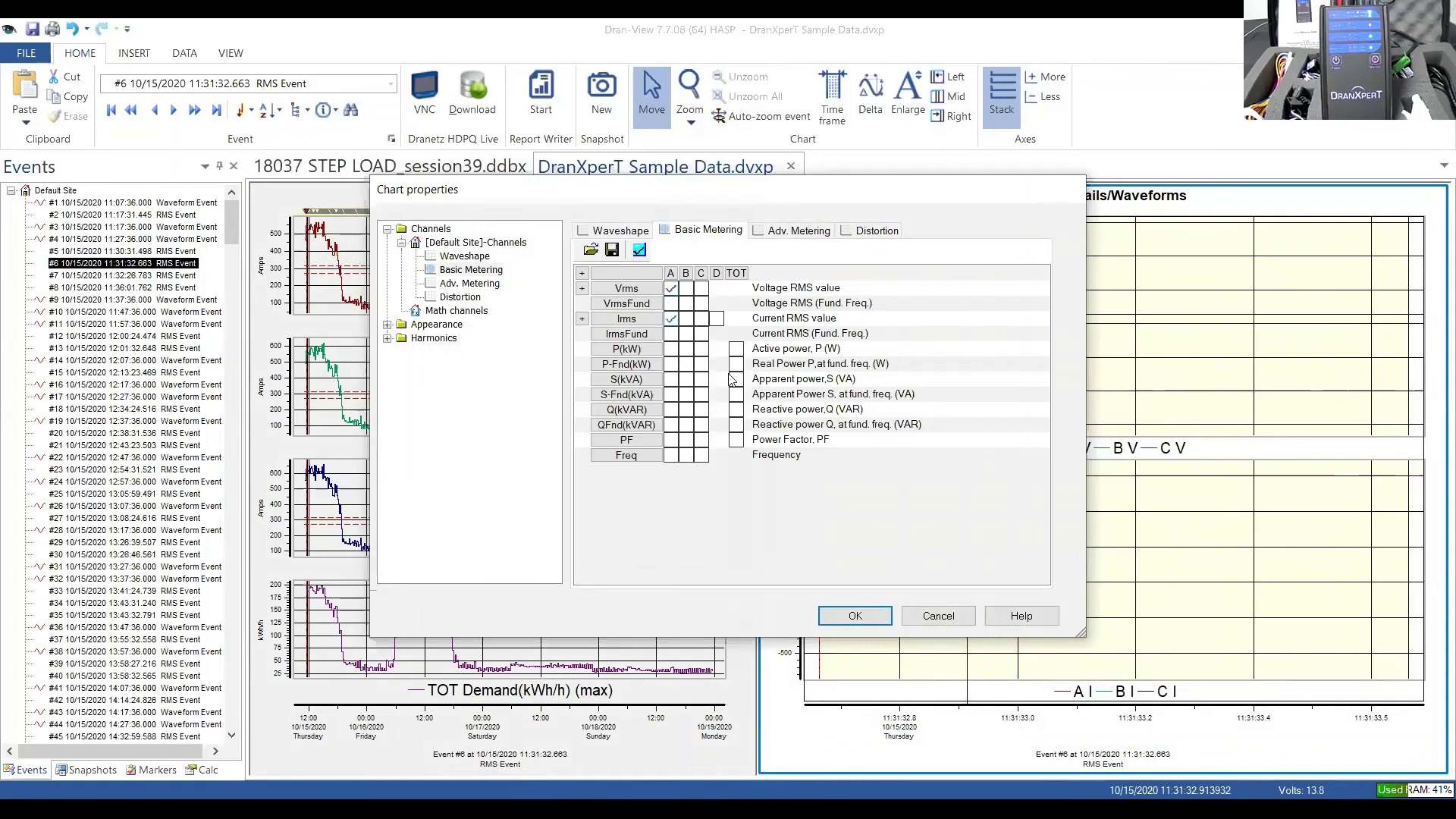
{"action": "left_click", "coordinate": [852, 615]}
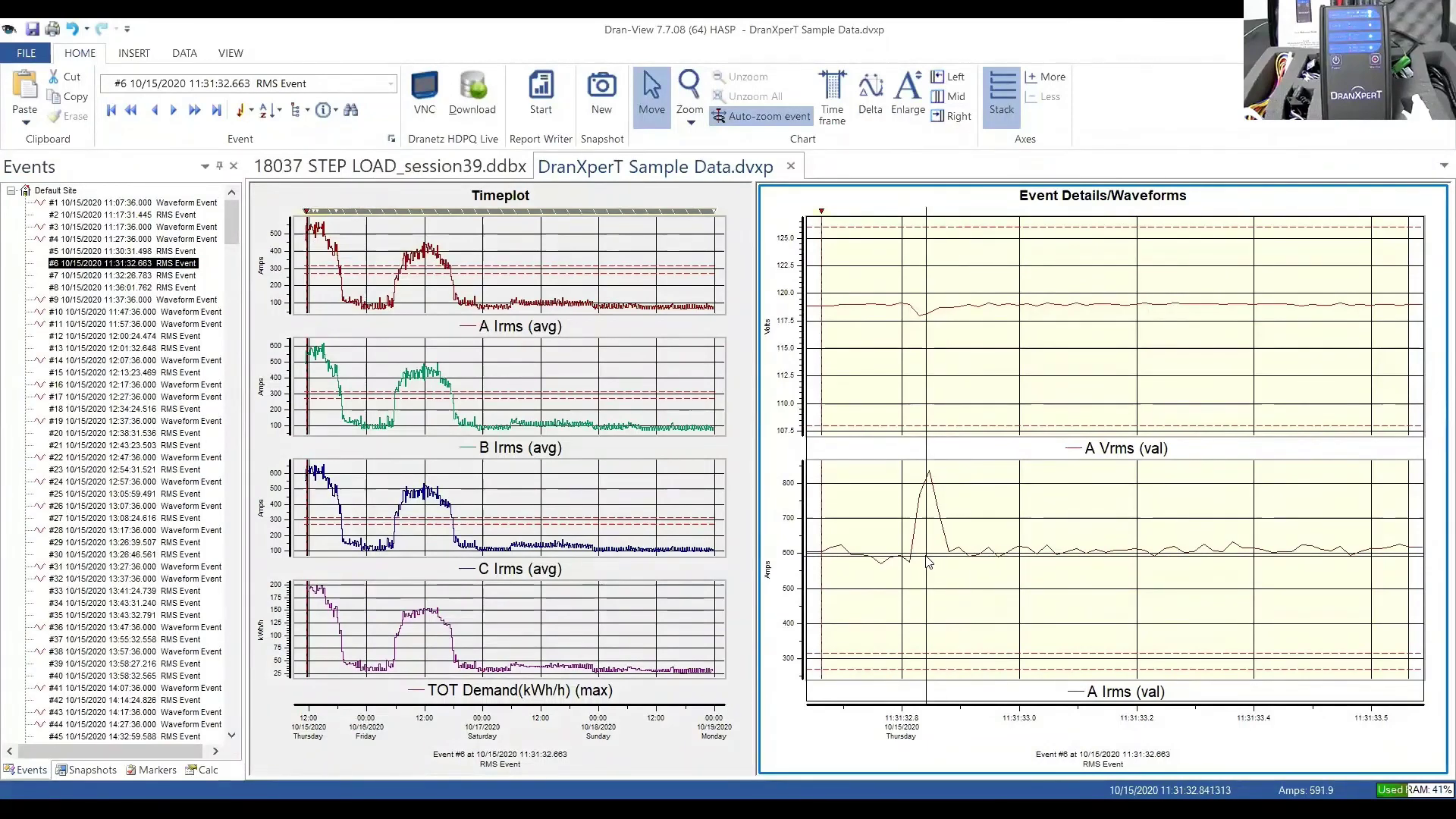
{"action": "mouse_move", "coordinate": [928, 561]}
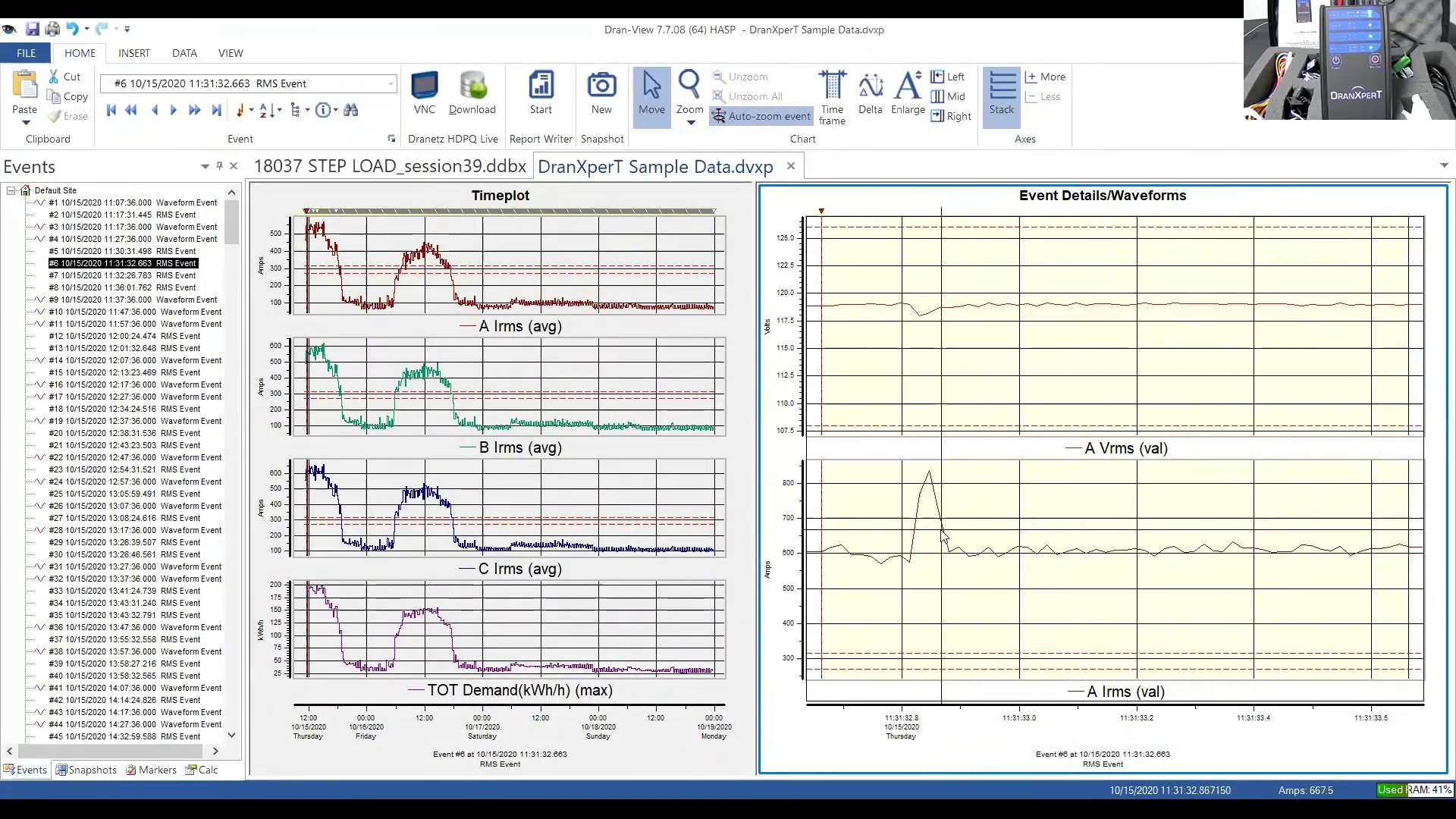
{"action": "mouse_move", "coordinate": [939, 534]}
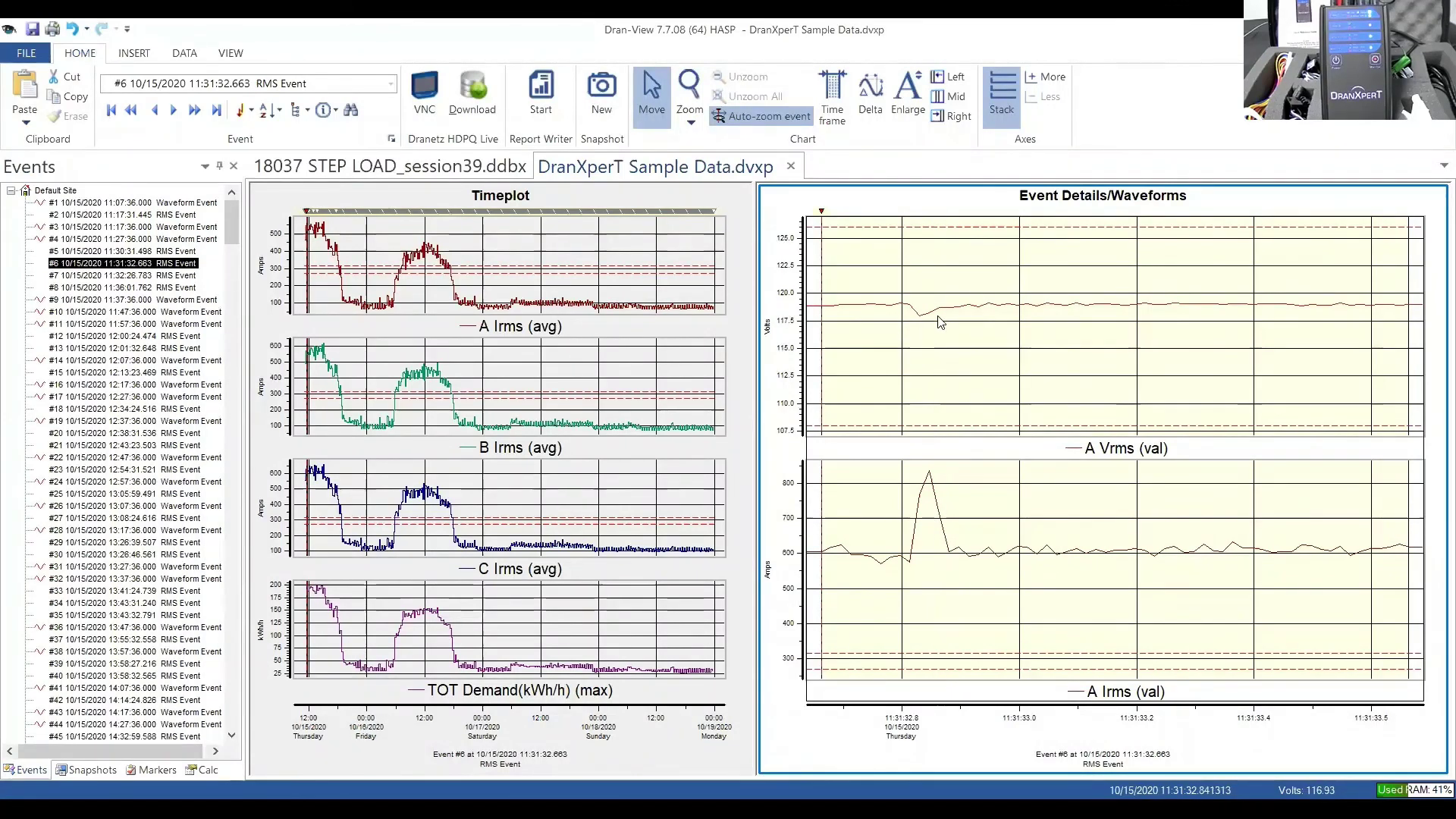
{"action": "mouse_move", "coordinate": [923, 331]}
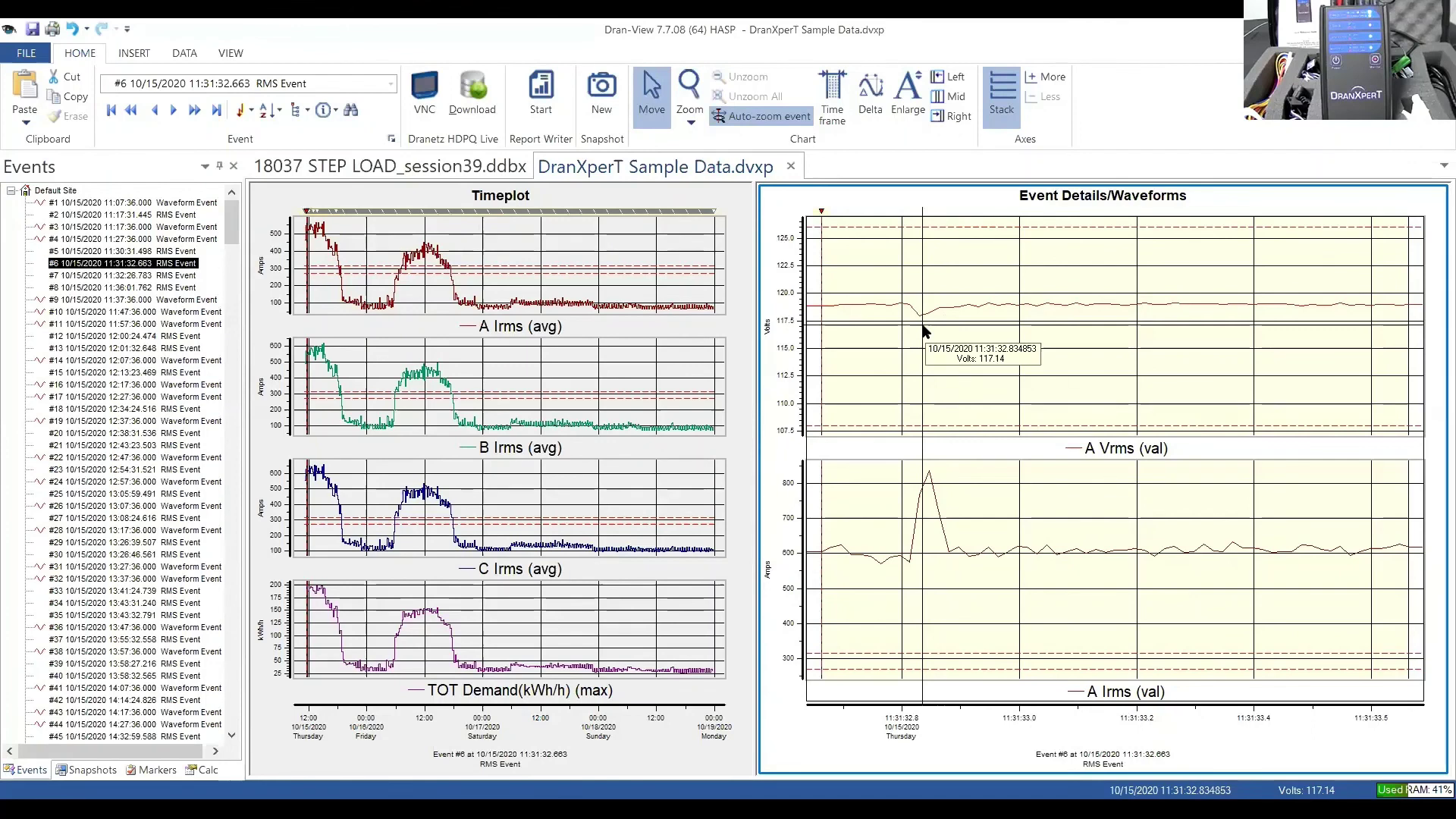